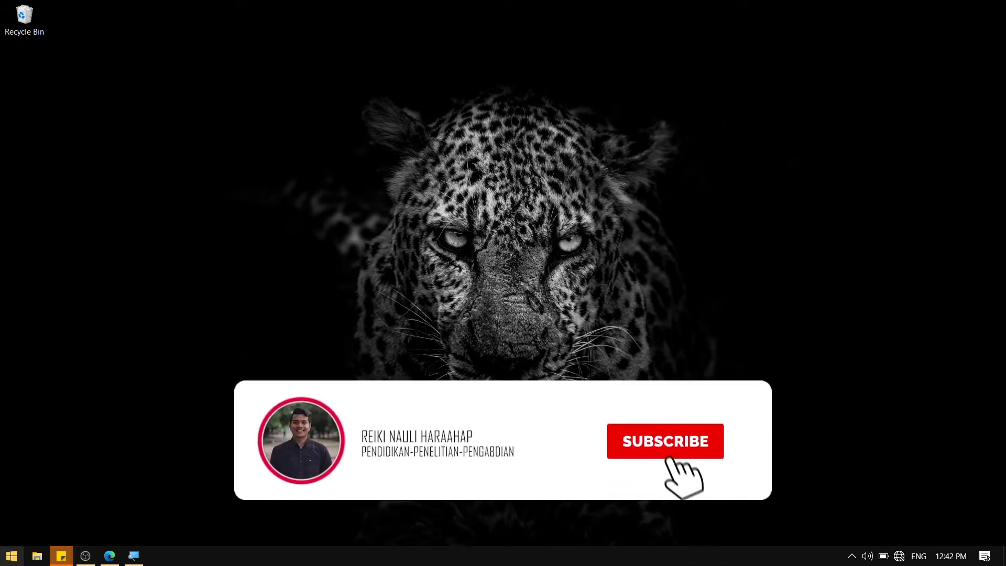
# Start Microsoft Word and create a blank document
pyautogui.press('super')
pyautogui.write('wor')
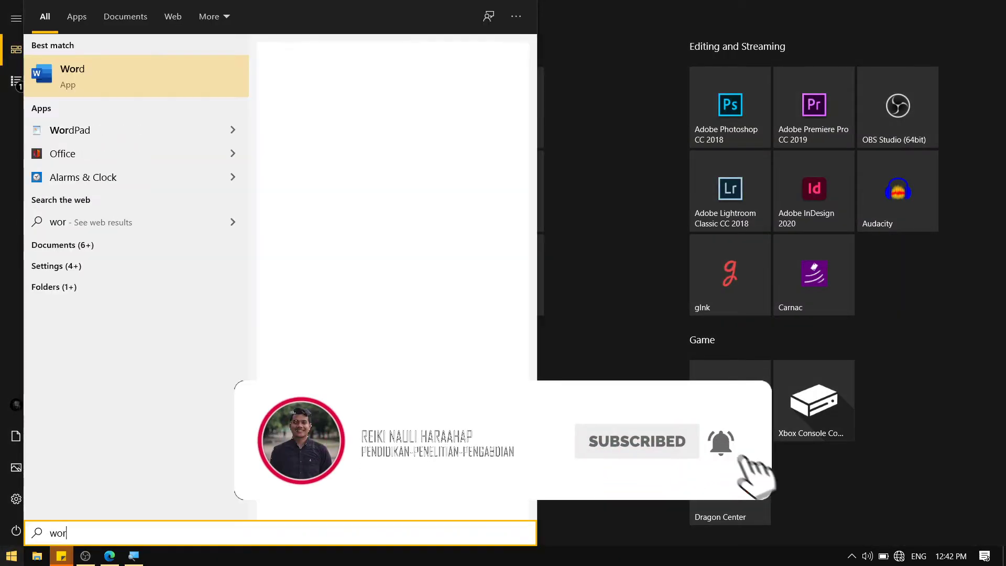
pyautogui.press('Return')
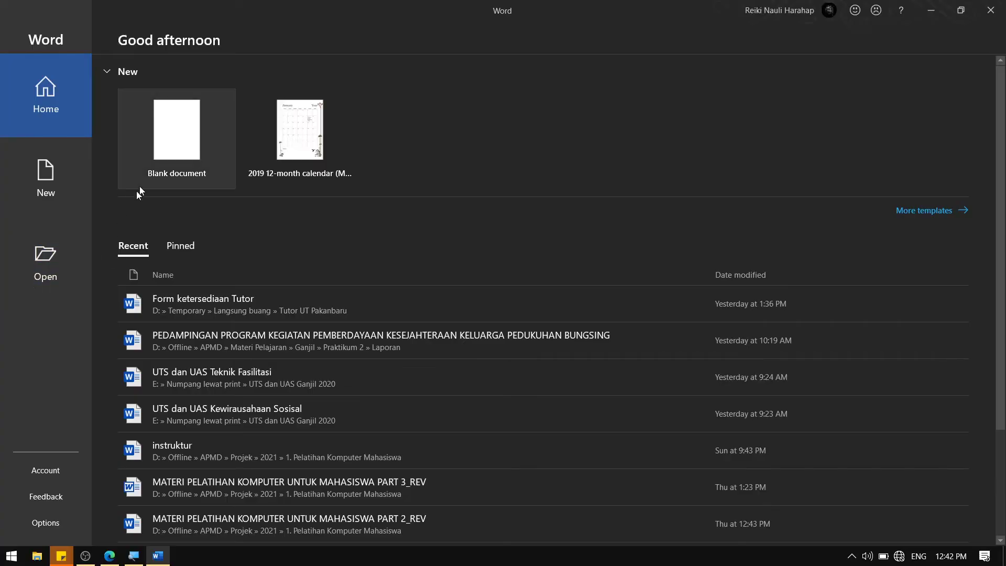
pyautogui.click(159, 161)
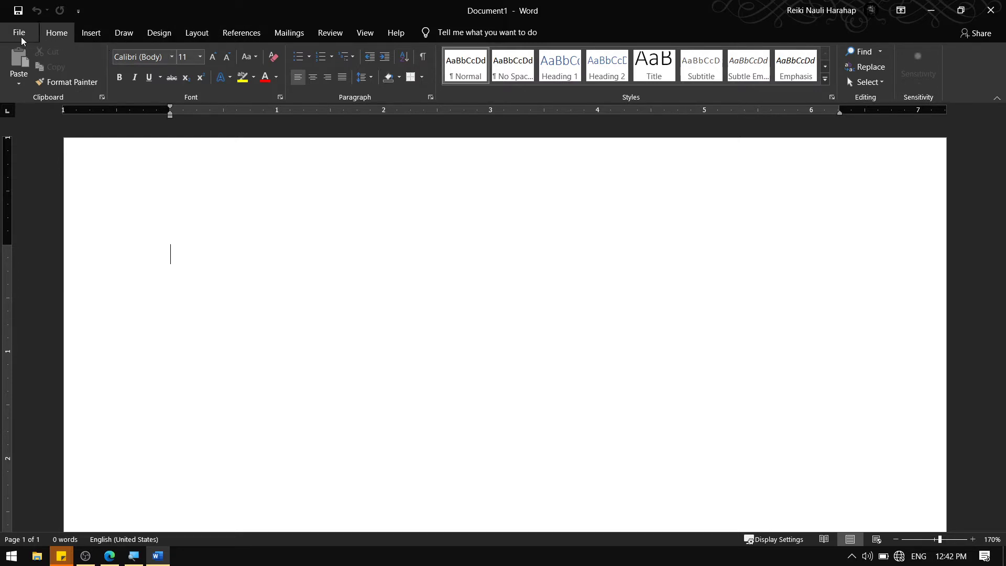
pyautogui.press('super+minus')
pyautogui.press('super+equal')
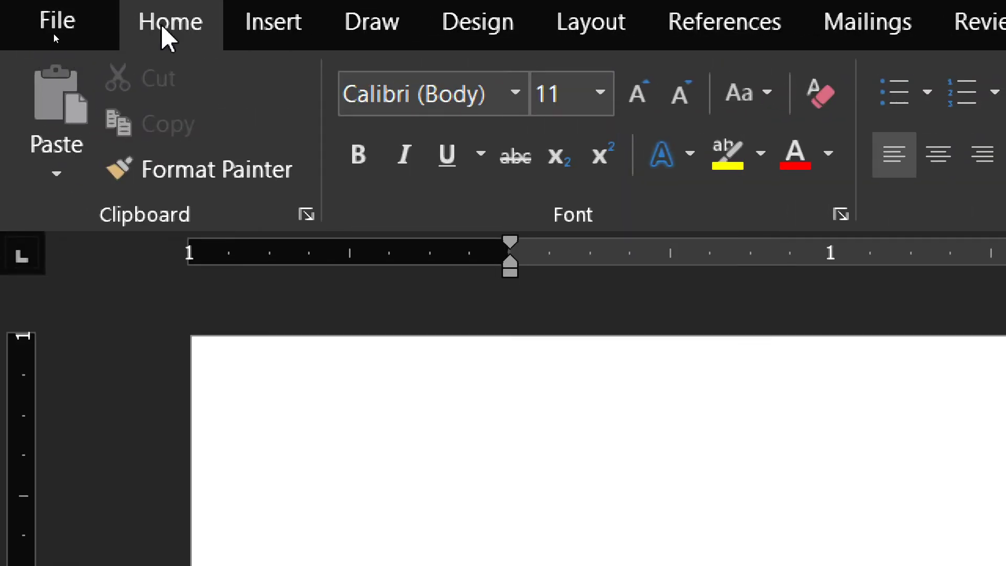
pyautogui.click(291, 36)
pyautogui.click(396, 26)
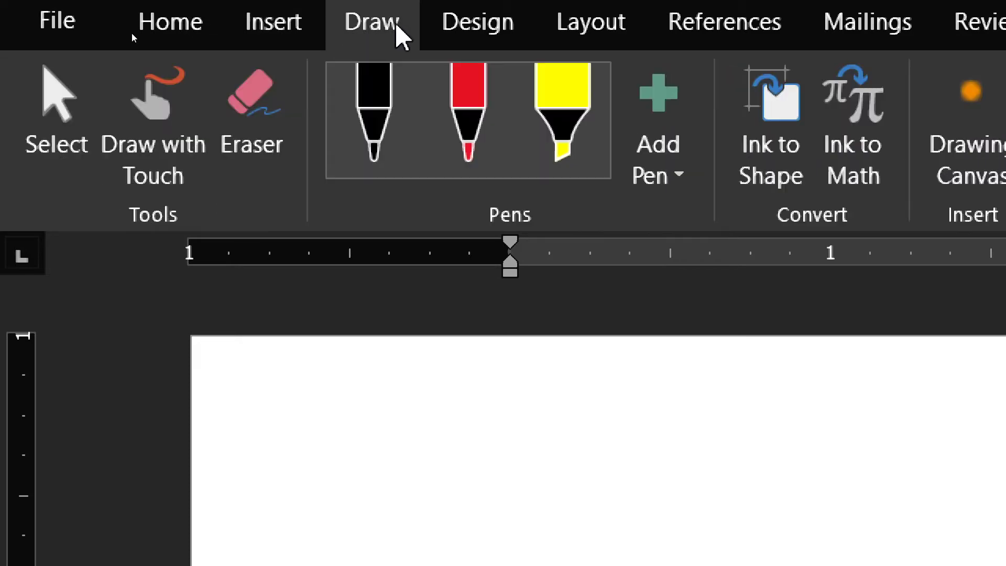
pyautogui.press('super+minus')
pyautogui.press('super+minus')
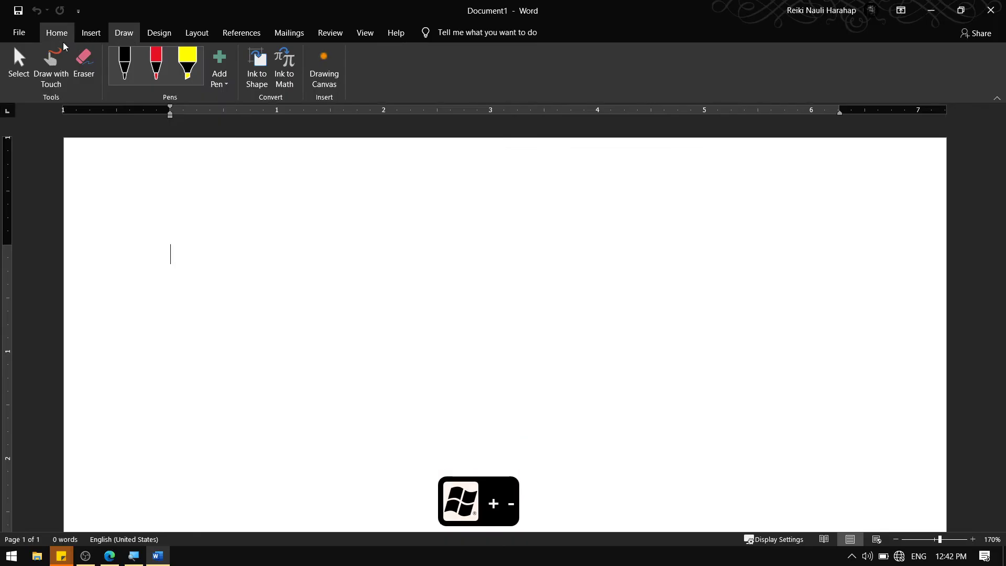
pyautogui.click(59, 42)
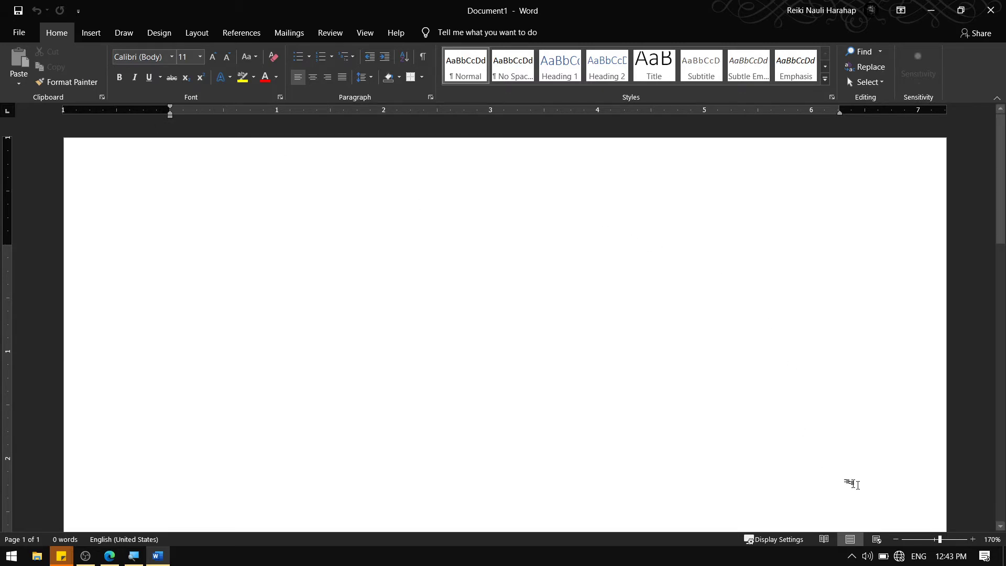
# Set the document's zoom level to 100%
pyautogui.click(894, 539)
pyautogui.click(894, 540)
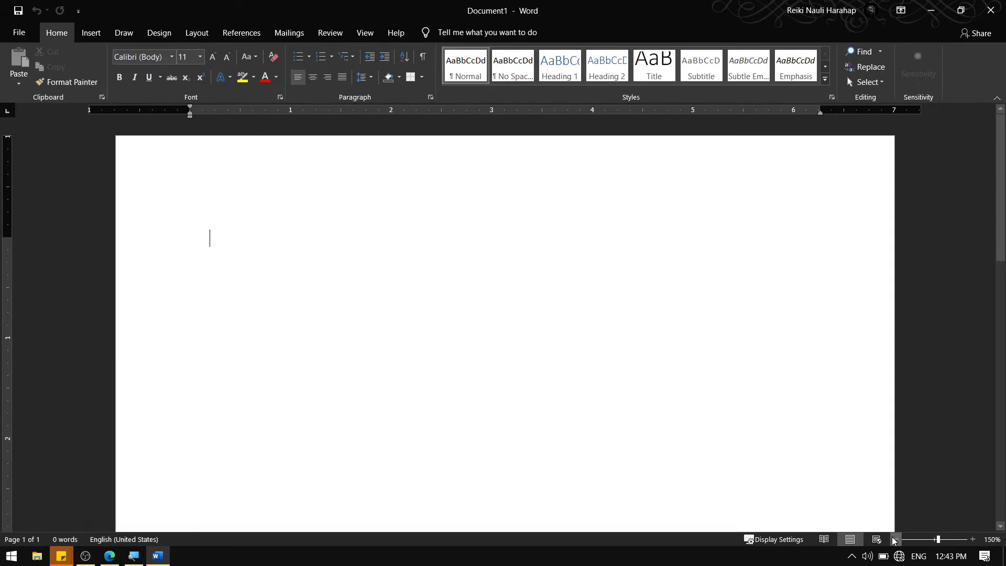
pyautogui.click(894, 540)
pyautogui.click(894, 539)
pyautogui.click(894, 540)
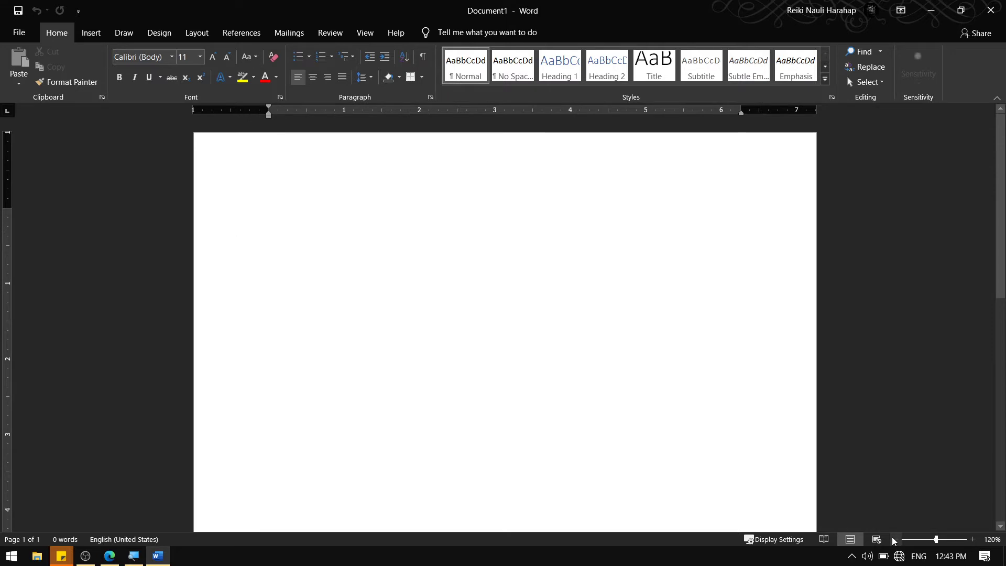
pyautogui.click(894, 539)
pyautogui.click(894, 539)
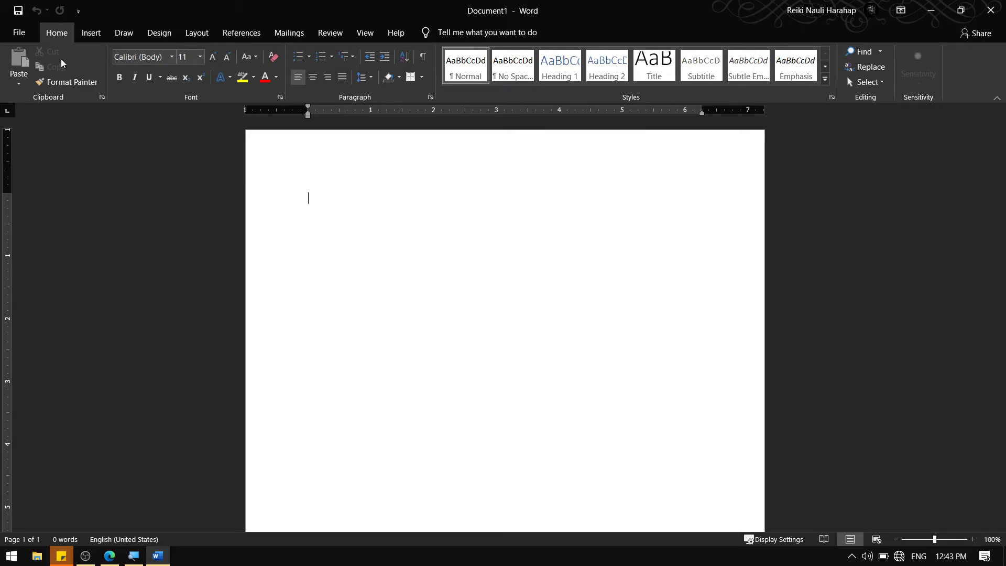
# Look through the list of recent documents available for opening, and return to the blank document
pyautogui.press('super+equal')
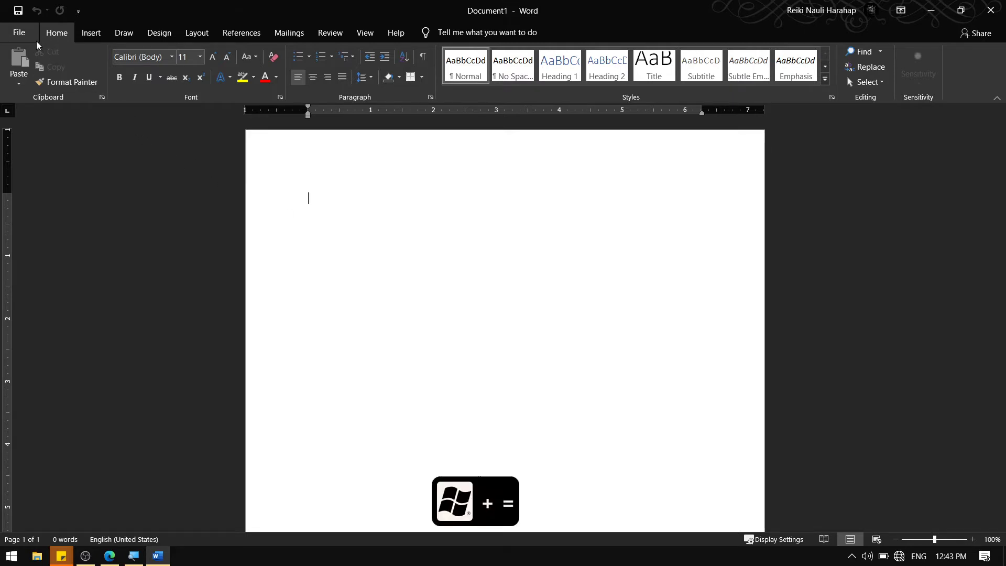
pyautogui.click(23, 28)
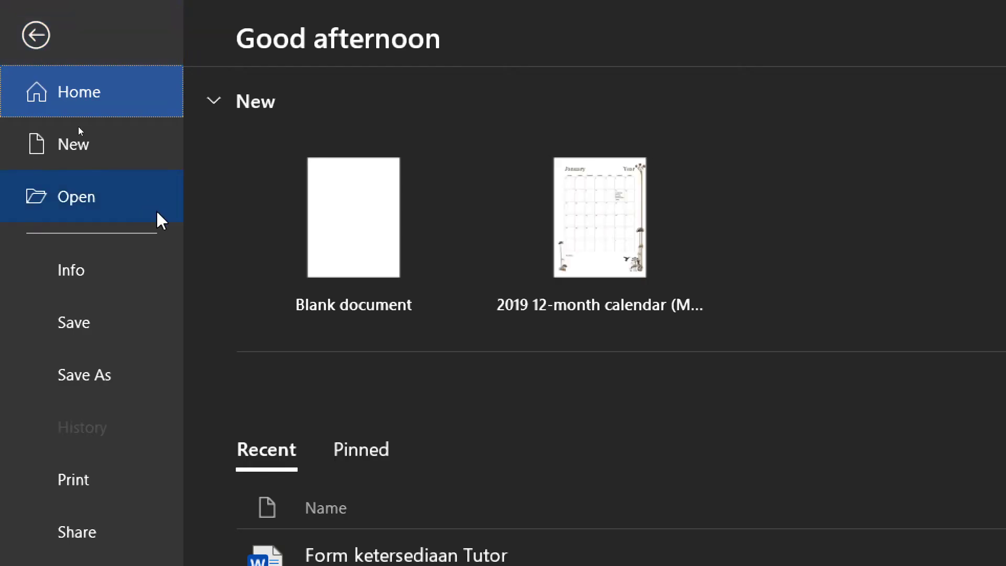
pyautogui.press('super+minus')
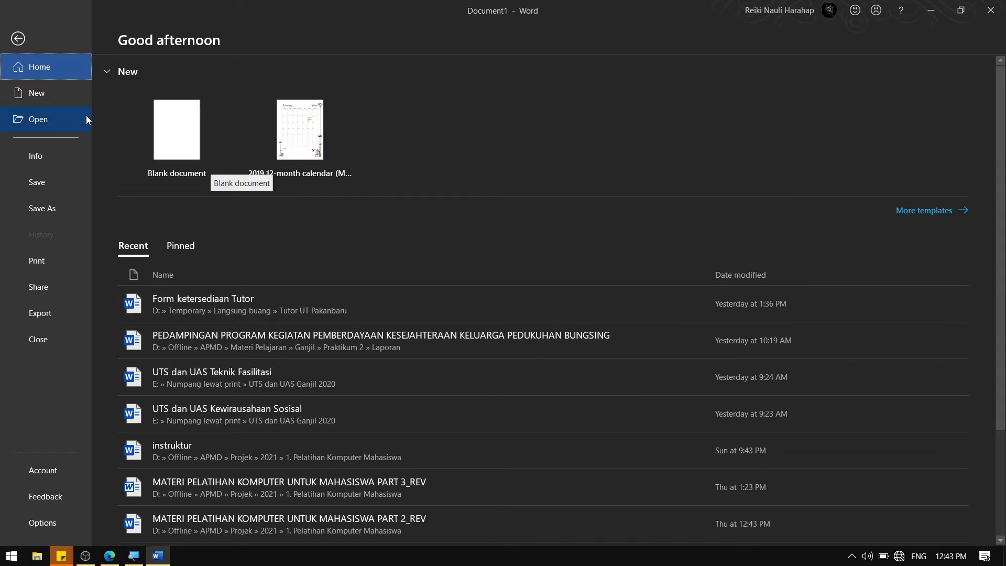
pyautogui.click(52, 122)
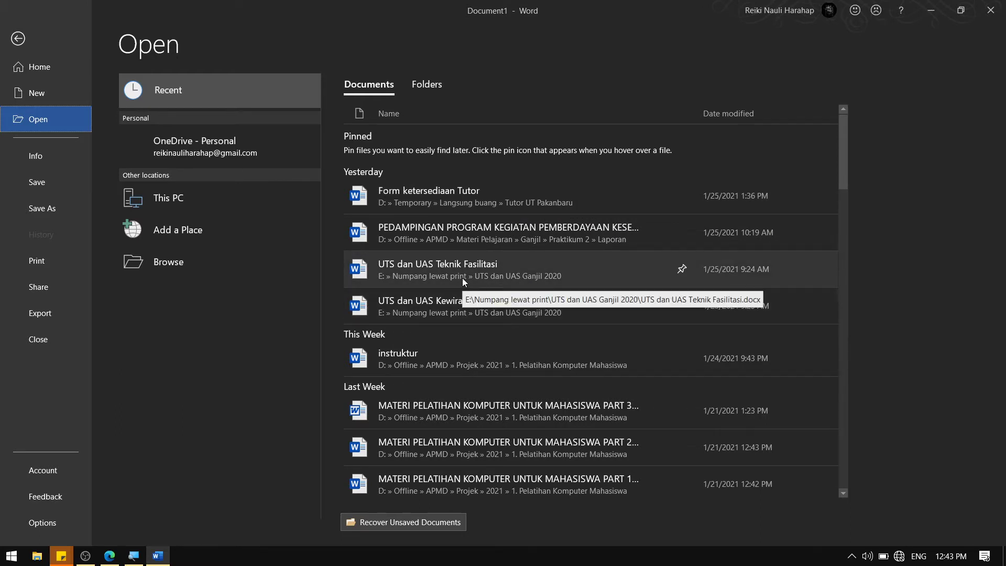
pyautogui.scroll(-2, 468, 324)
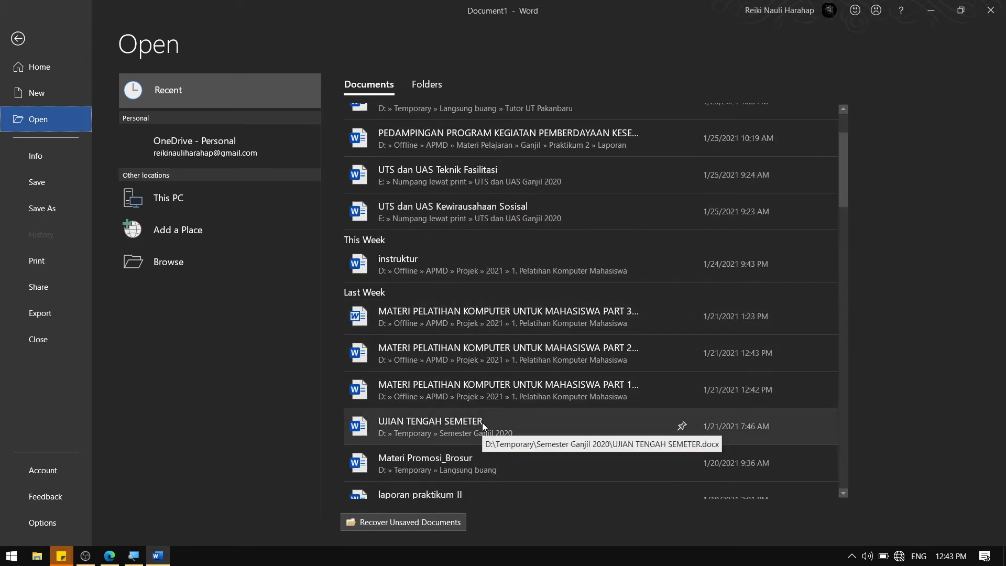
pyautogui.click(482, 422)
pyautogui.click(492, 320)
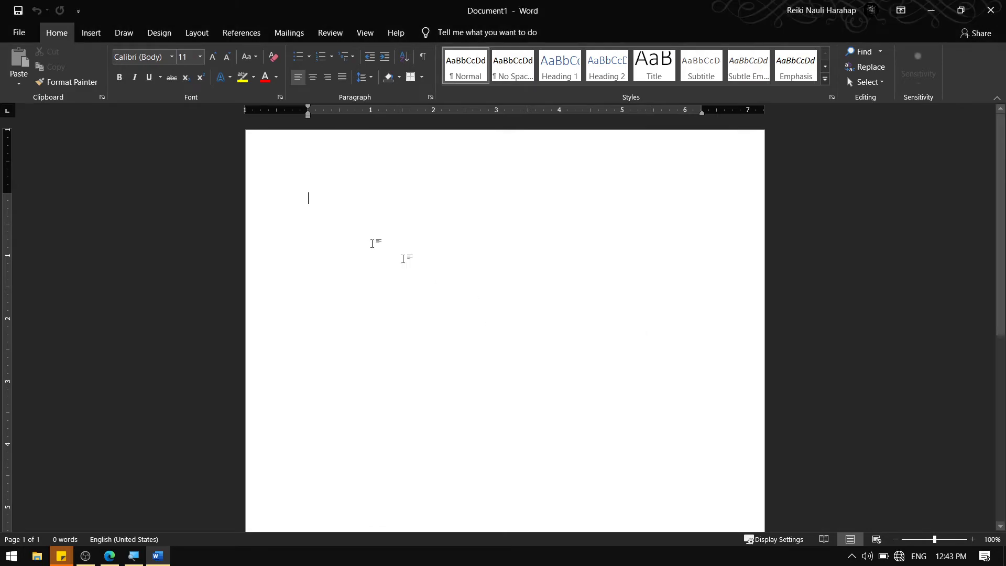
# Open the document "Kerangka Acuan Pangan dan Kedaulatan" from the Temporary folder on the DATA (D:) drive
pyautogui.click(21, 35)
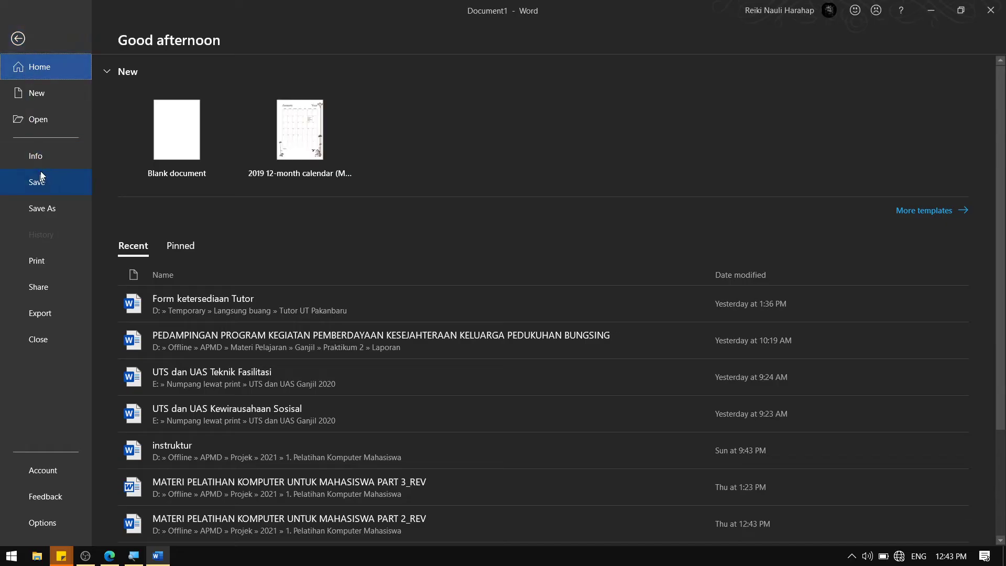
pyautogui.click(39, 119)
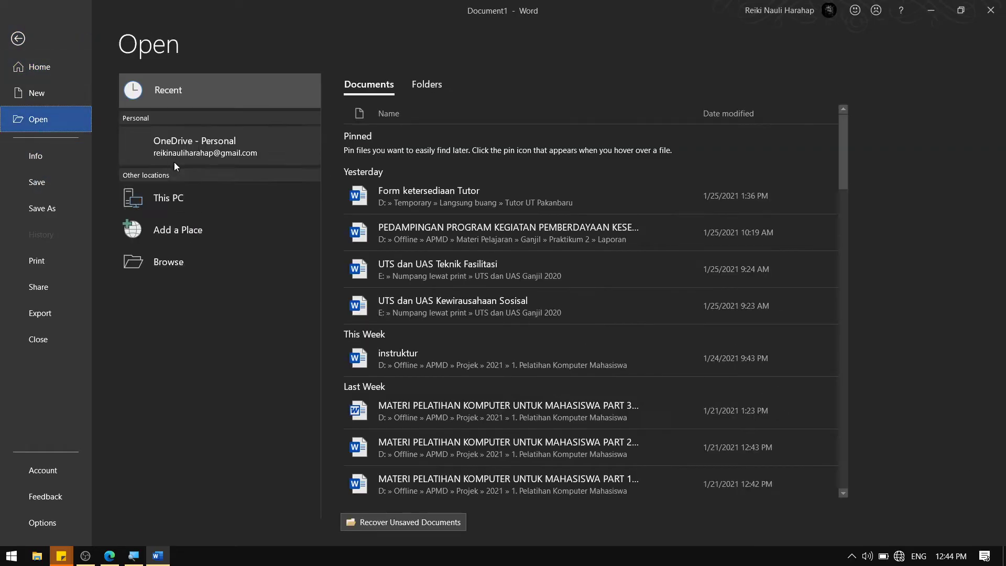
pyautogui.scroll(-6, 492, 400)
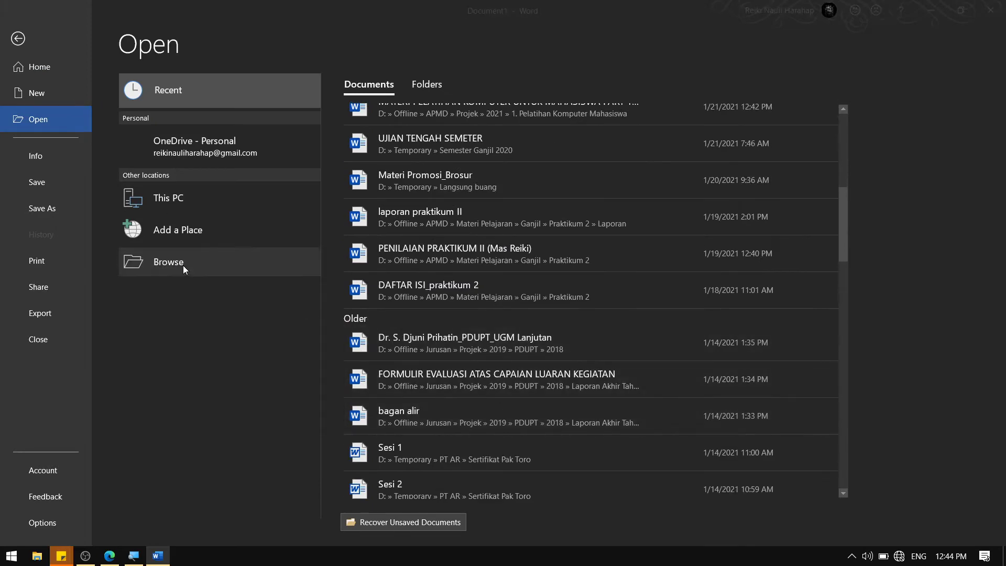
pyautogui.click(183, 265)
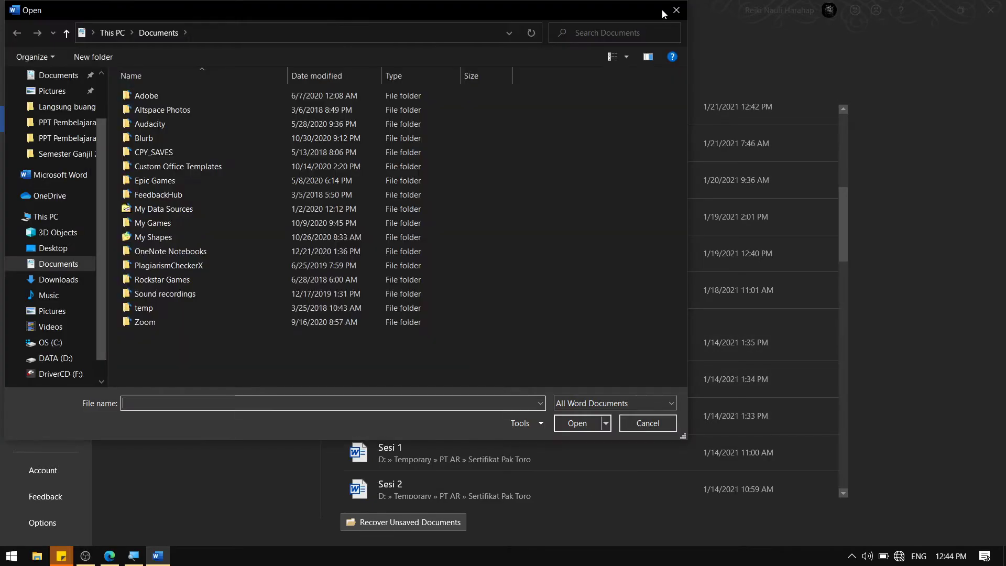
pyautogui.click(665, 9)
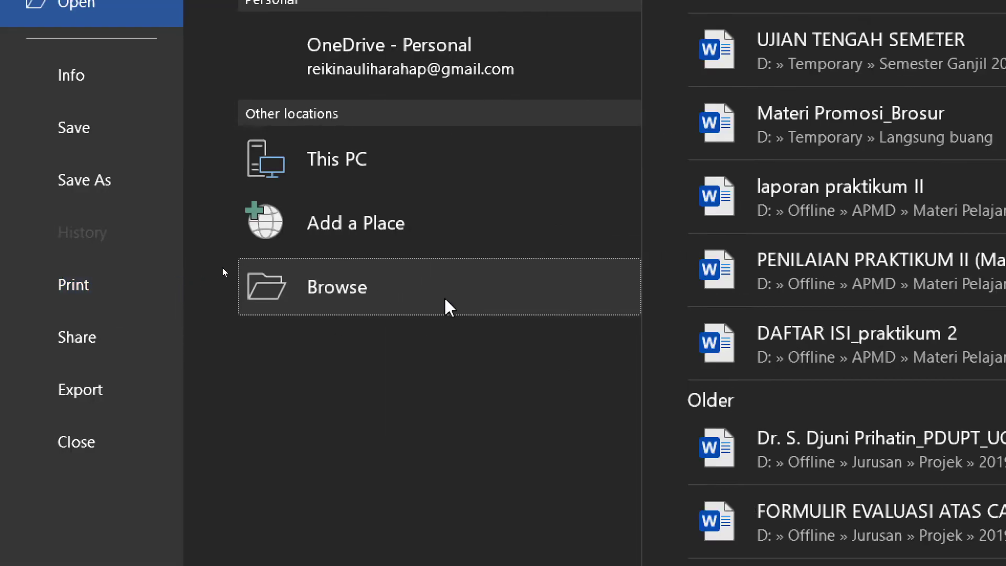
pyautogui.click(447, 307)
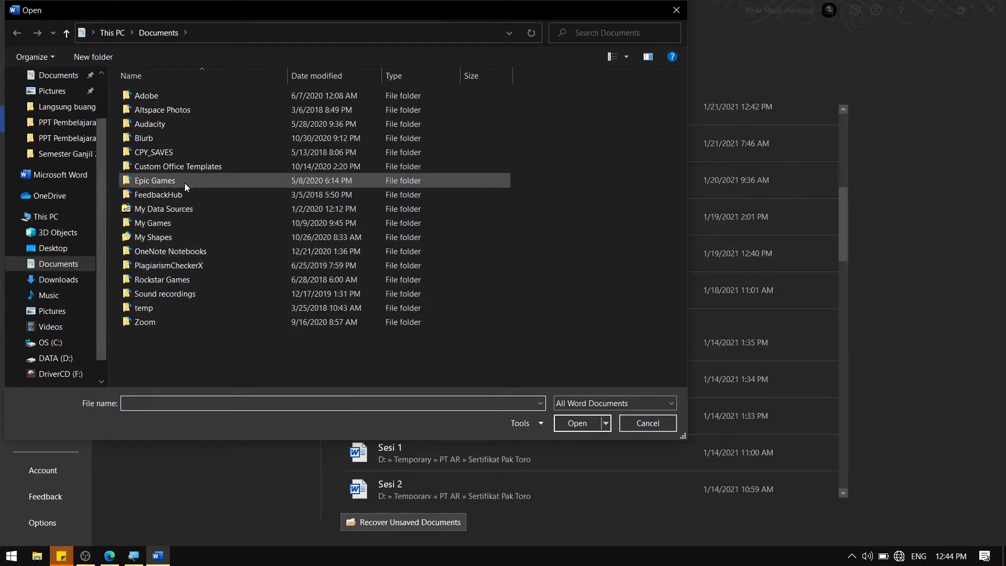
pyautogui.click(82, 357)
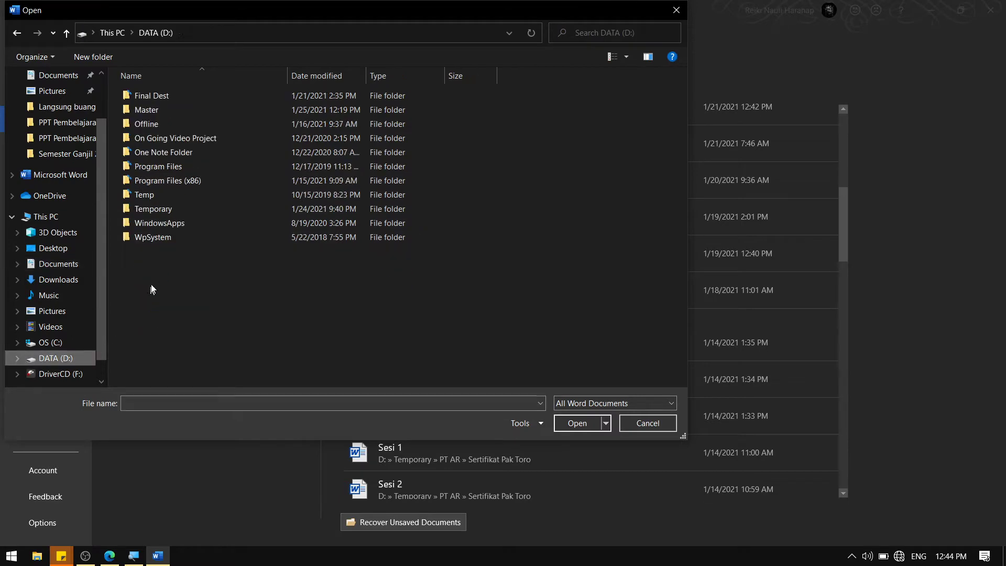
pyautogui.doubleClick(177, 214)
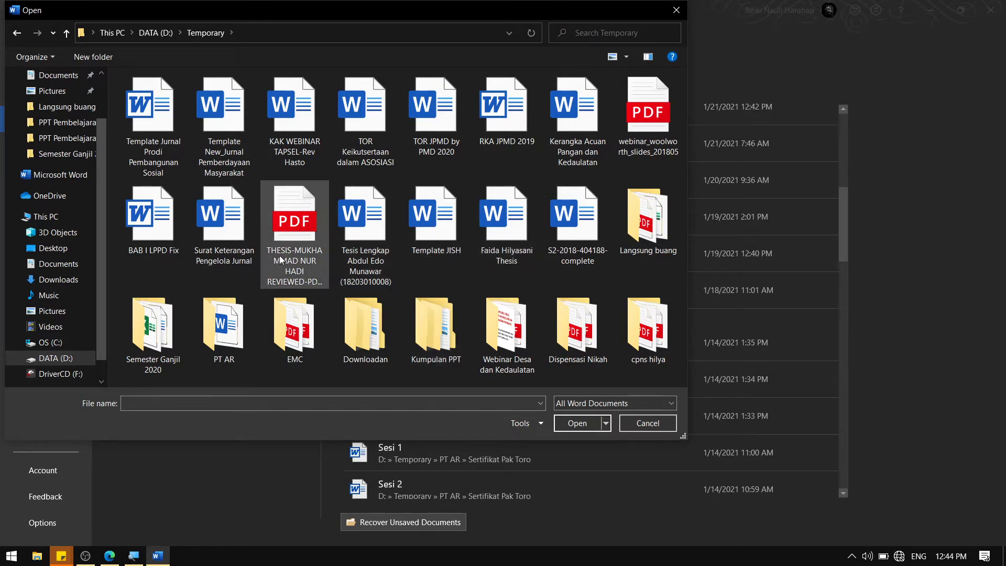
pyautogui.click(572, 119)
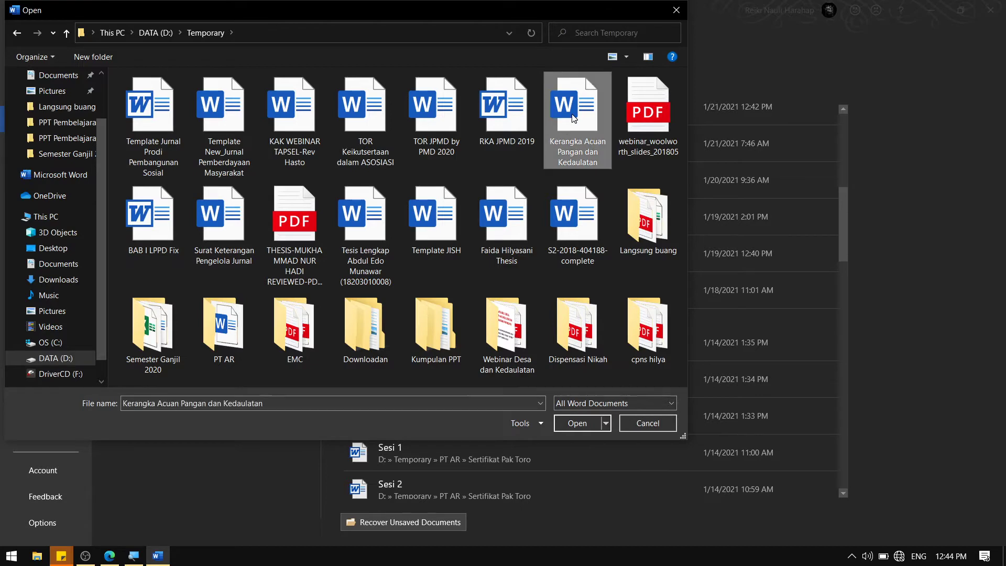
pyautogui.click(573, 419)
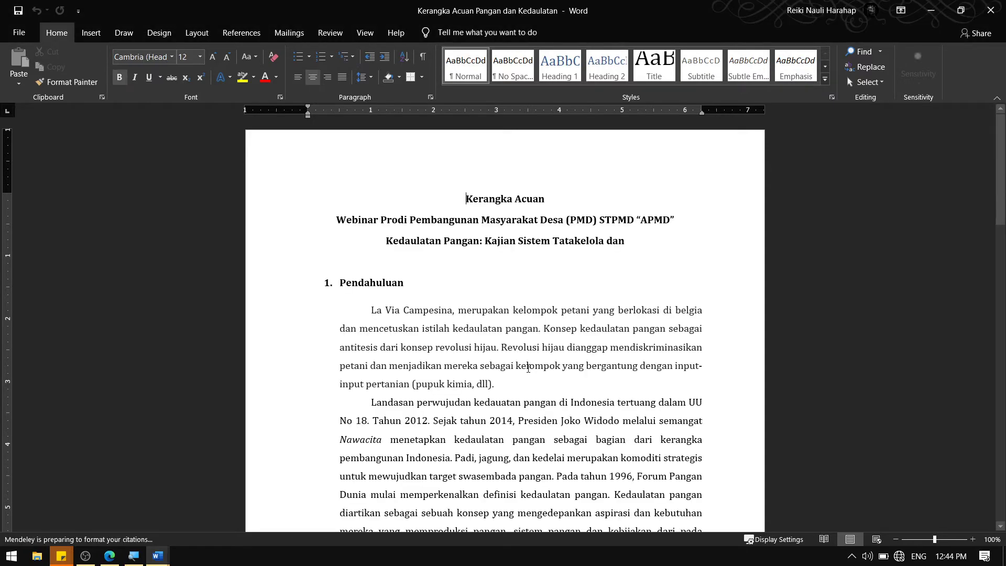
pyautogui.scroll(-8, 500, 283)
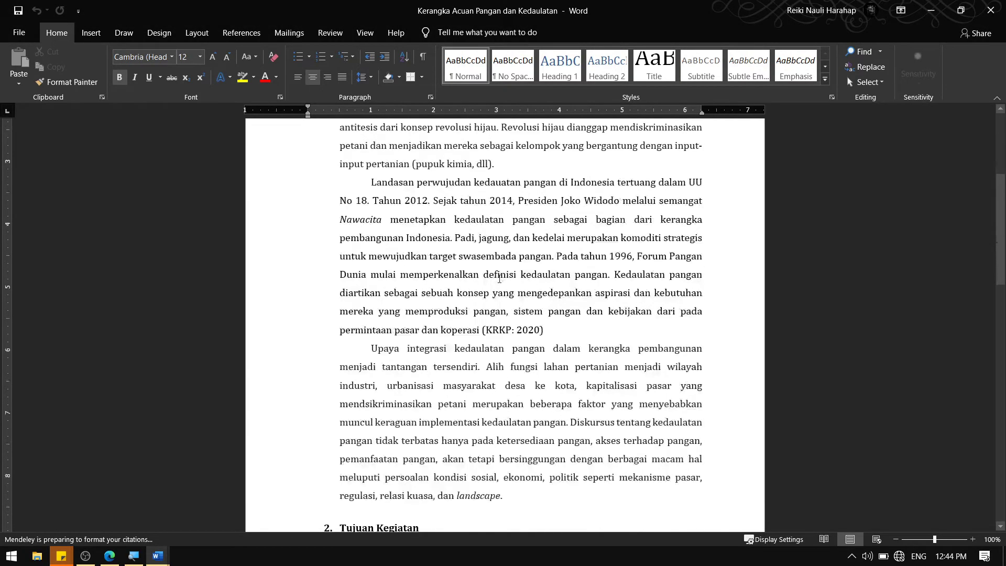
pyautogui.scroll(8, 500, 278)
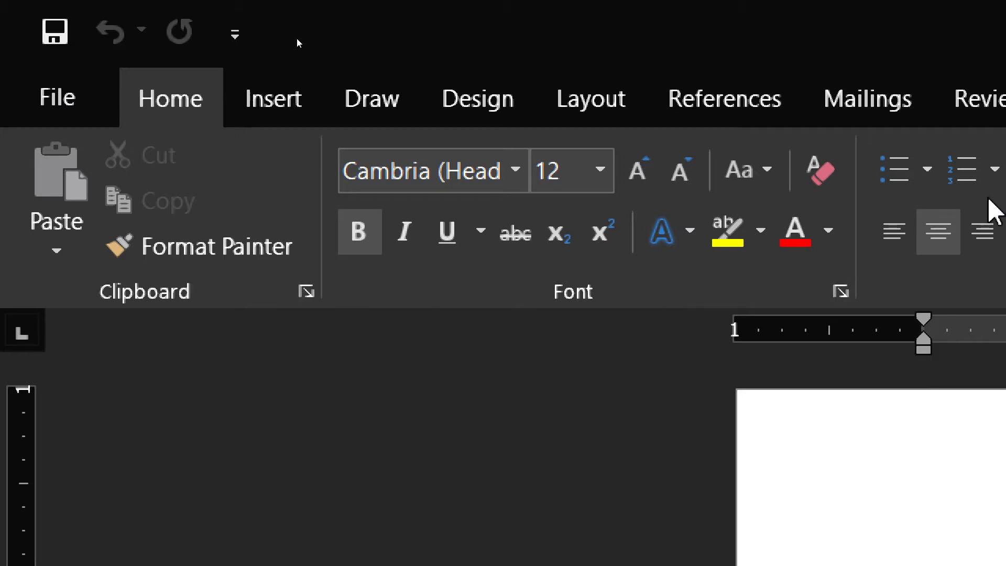
pyautogui.press('super+minus')
pyautogui.press('super+minus')
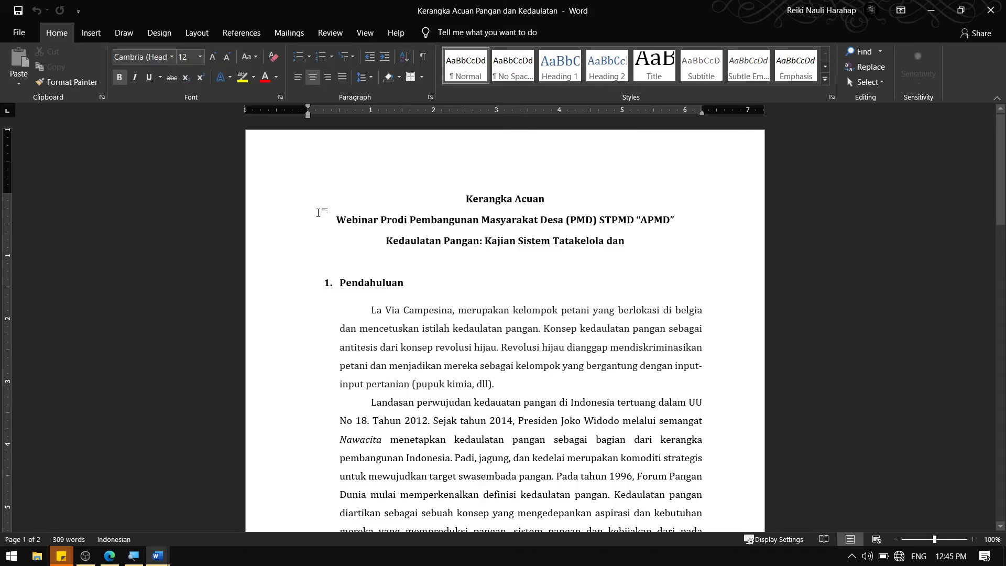
# Show the Clipboard collection of copied items, and close it again
pyautogui.press('super+plus')
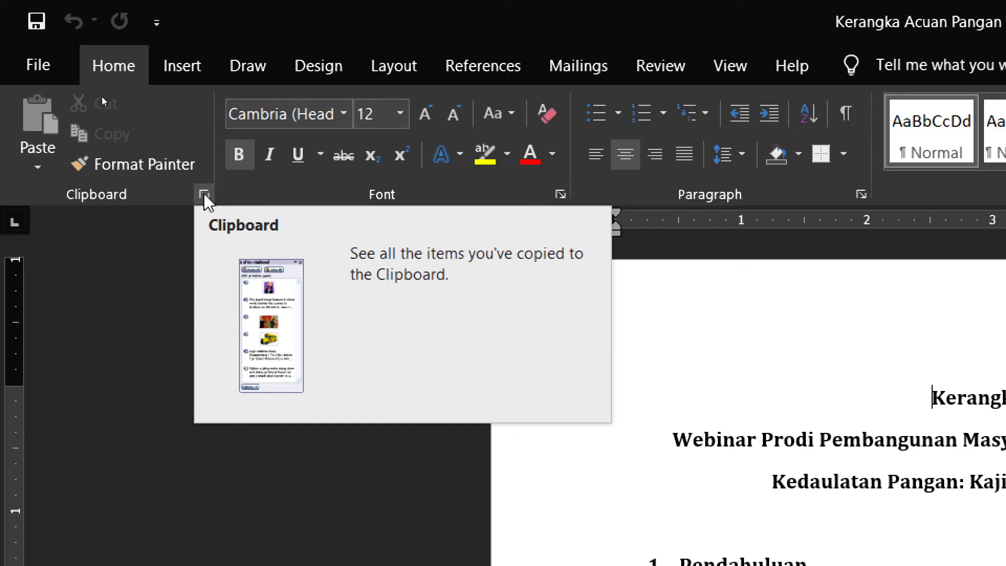
pyautogui.click(204, 194)
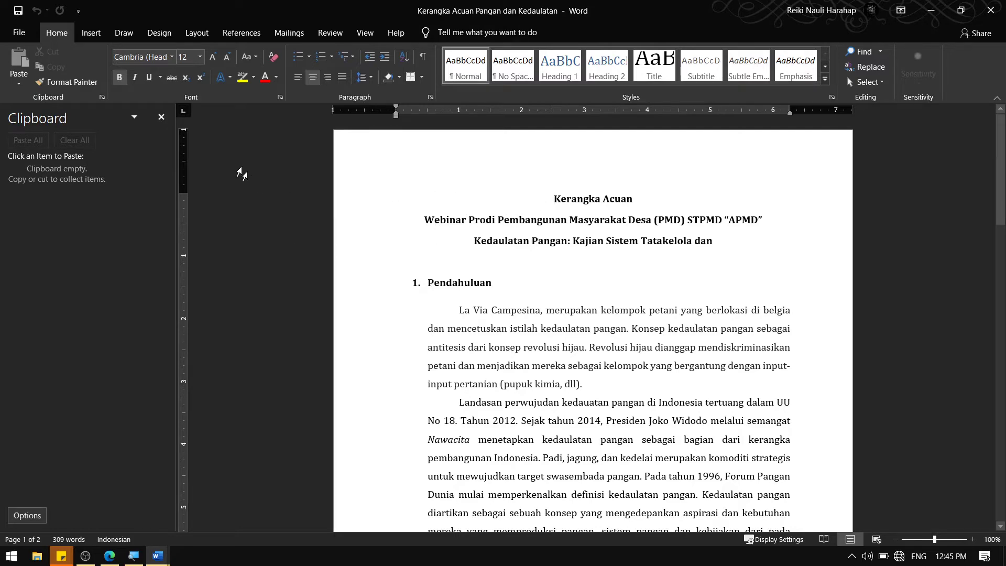
pyautogui.click(161, 116)
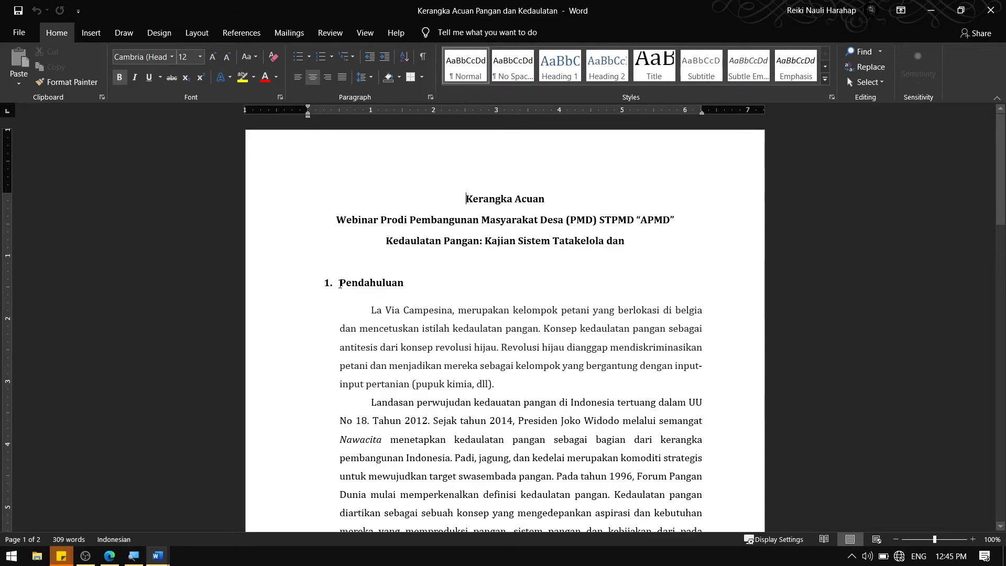
# Copy the three centred title lines, from "Kerangka Acuan" to "Kajian Sistem Tatakelola dan", to the clipboard
pyautogui.moveTo(340, 283); pyautogui.dragTo(481, 241)
pyautogui.click(466, 201)
pyautogui.moveTo(463, 192); pyautogui.dragTo(622, 245)
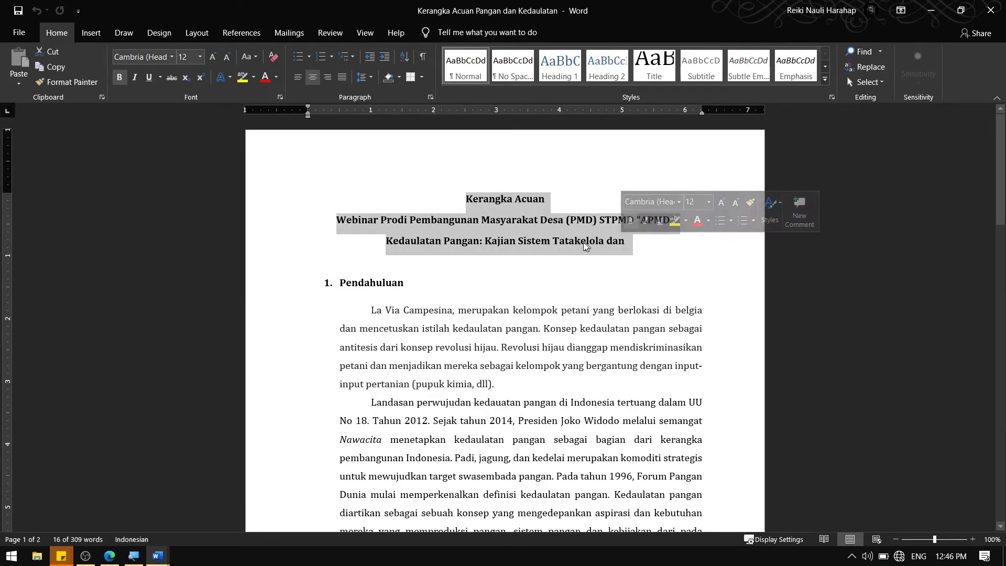
pyautogui.hotkey('ctrl', 'c')
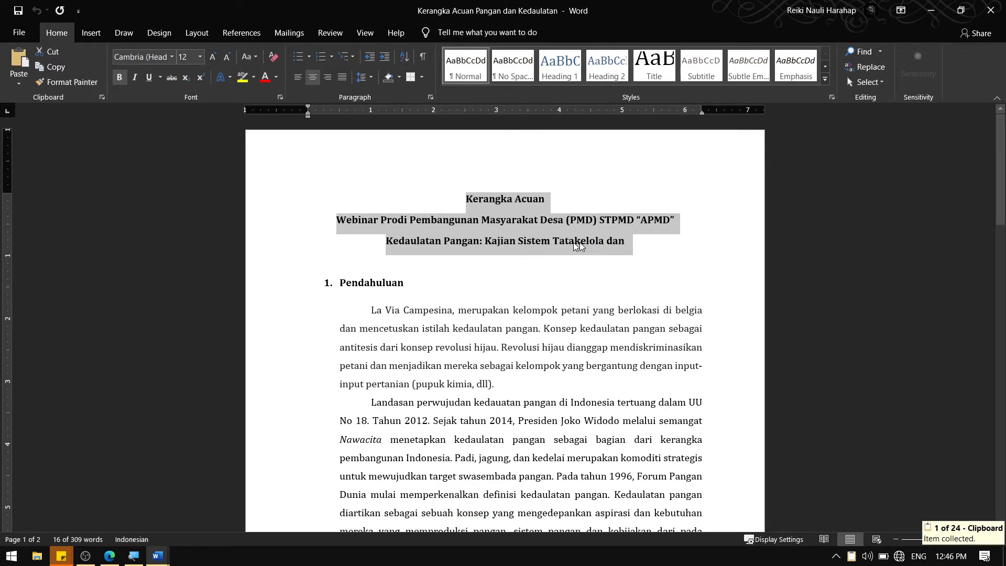
pyautogui.rightClick(526, 234)
pyautogui.click(544, 257)
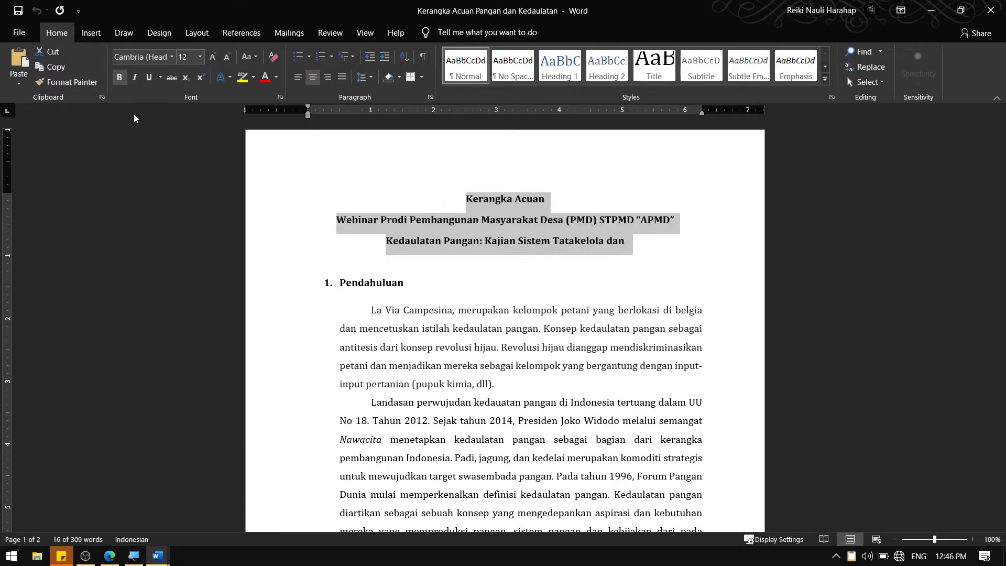
# Show the Clipboard collection with the copied title lines, and place the cursor after "La Via Campesina" in the first paragraph
pyautogui.click(102, 97)
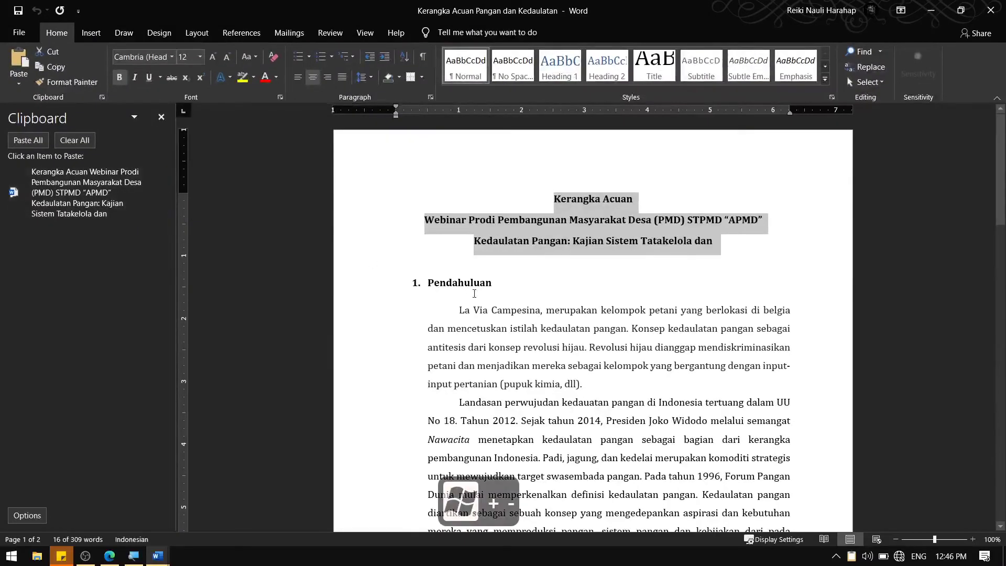
pyautogui.click(490, 309)
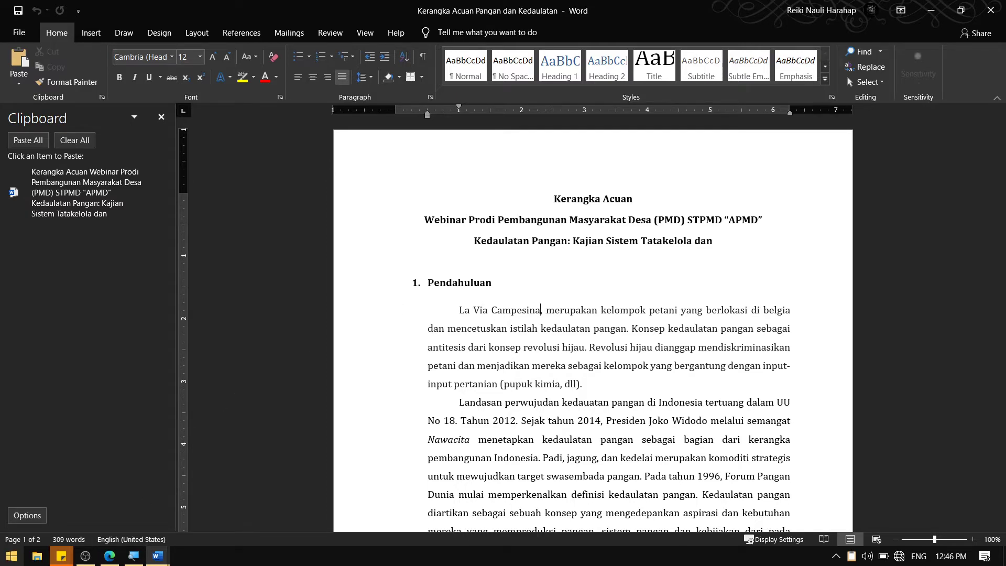
# Switch to Chrome and open the Journal of Rural Development site from the Jurnal bookmarks
pyautogui.click(11, 555)
pyautogui.click(178, 126)
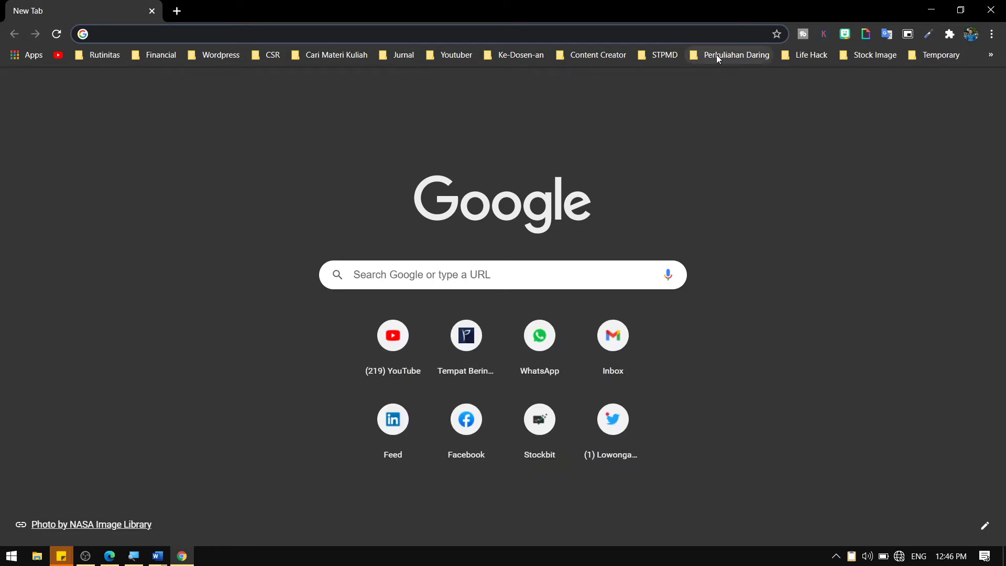
pyautogui.click(405, 55)
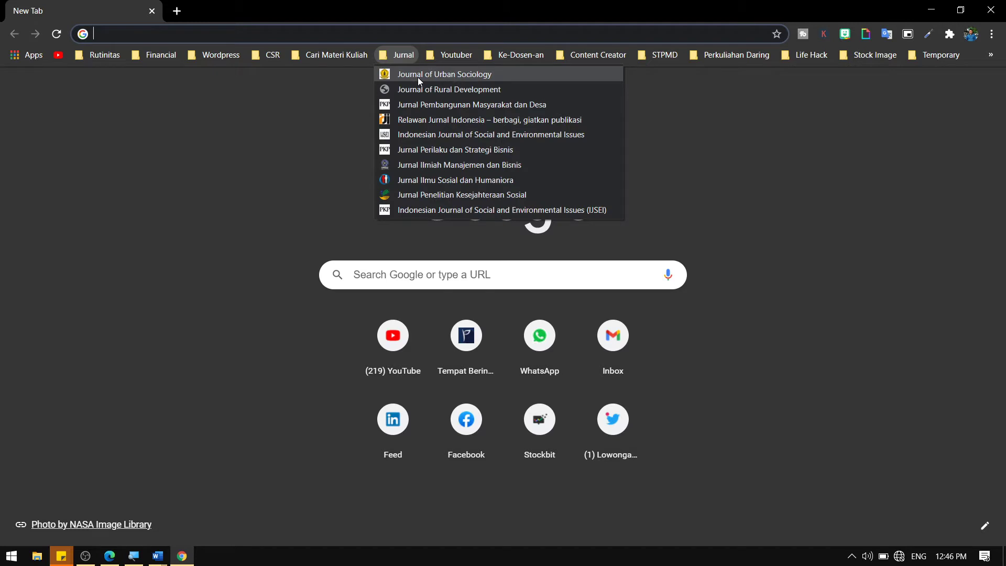
pyautogui.click(427, 105)
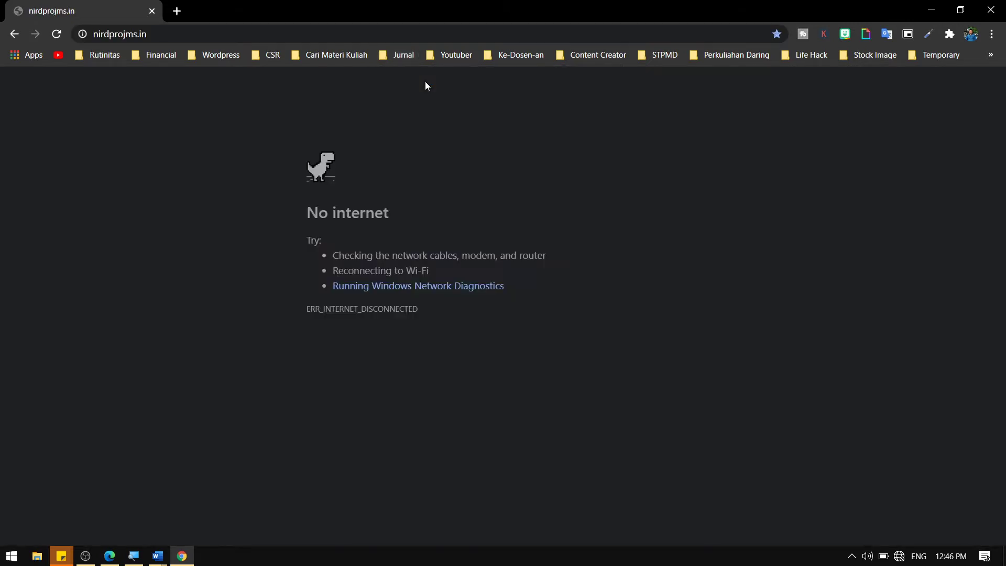
# Turn on Wi-Fi and connect to the network "ibu"
pyautogui.click(918, 556)
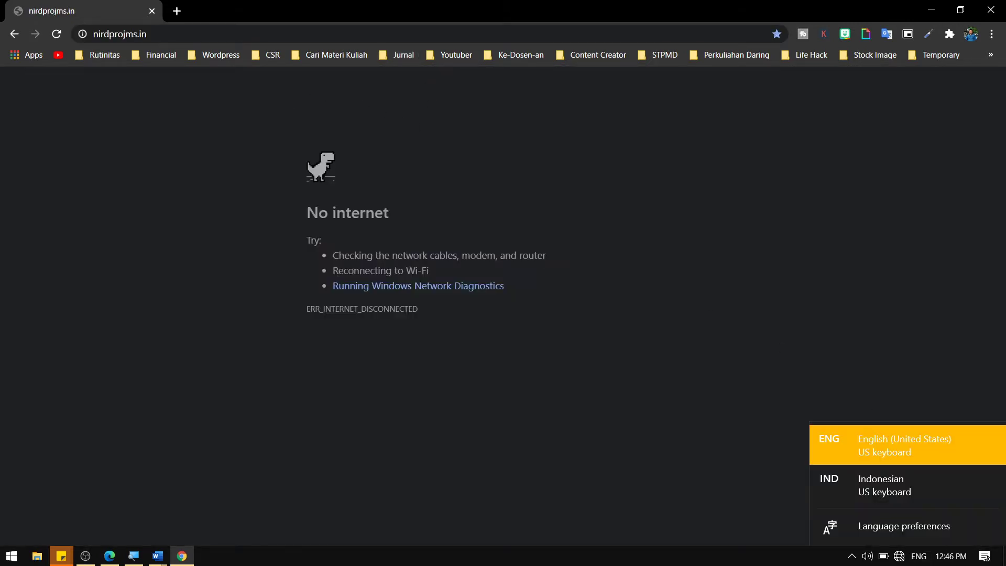
pyautogui.click(899, 556)
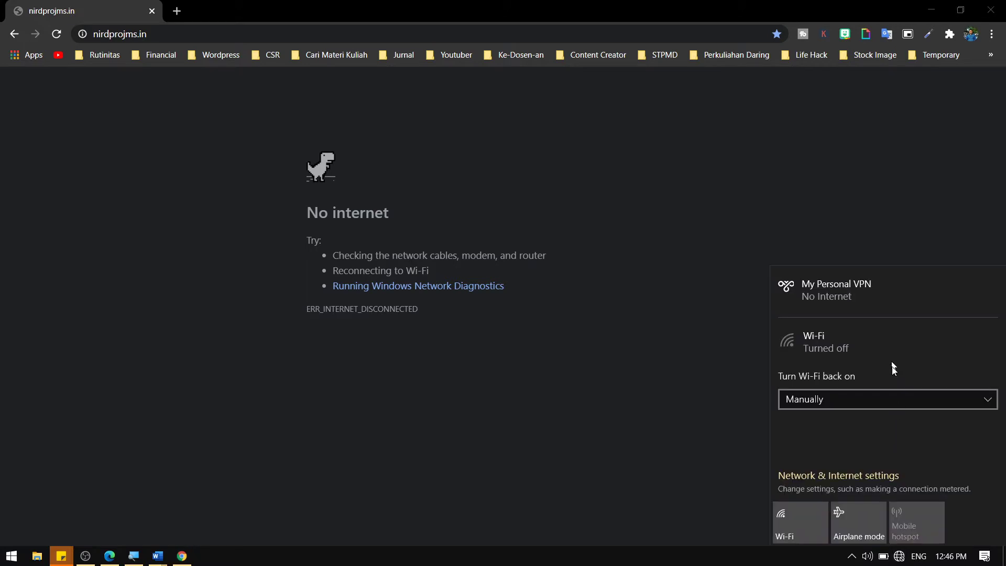
pyautogui.click(811, 527)
pyautogui.click(835, 240)
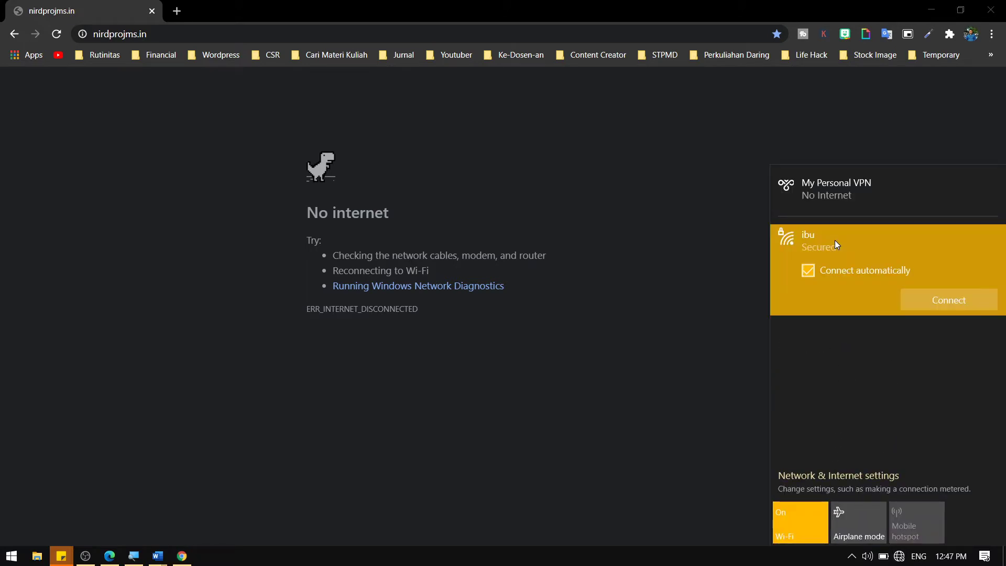
pyautogui.click(937, 304)
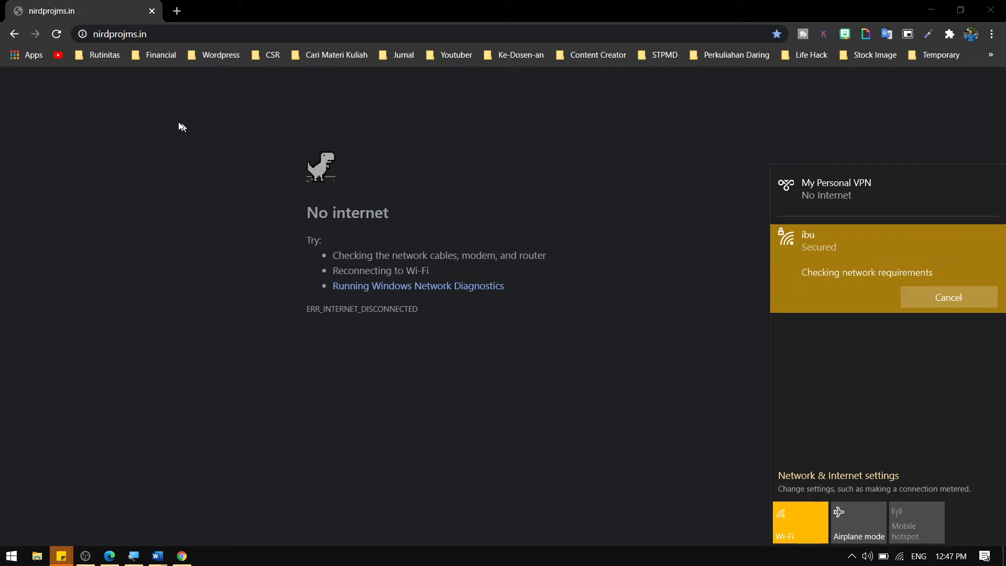
# Reload the journal page and copy the "Our Mission" heading with its two paragraphs to the clipboard
pyautogui.click(56, 34)
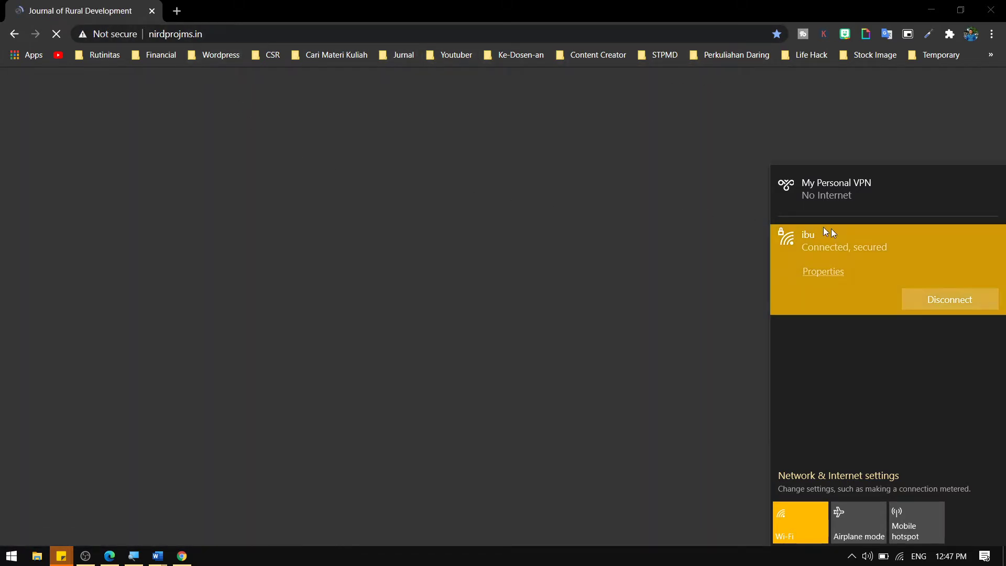
pyautogui.click(809, 564)
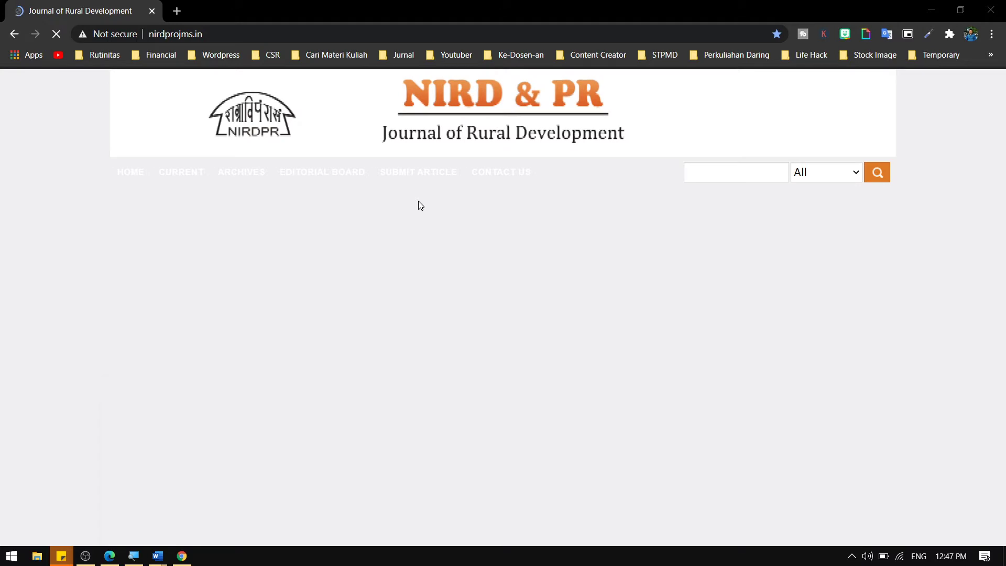
pyautogui.scroll(-3, 414, 207)
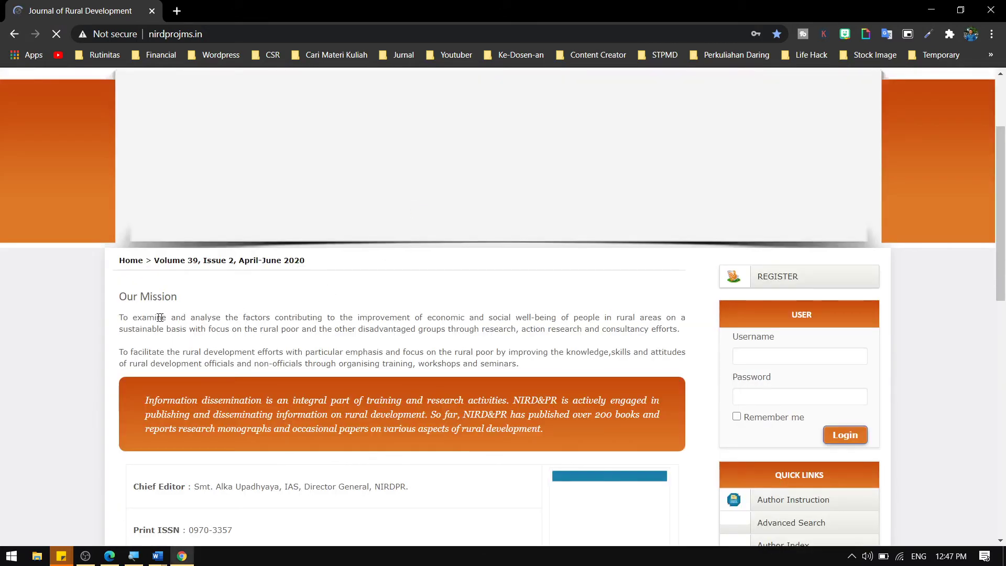
pyautogui.moveTo(120, 295); pyautogui.dragTo(517, 363)
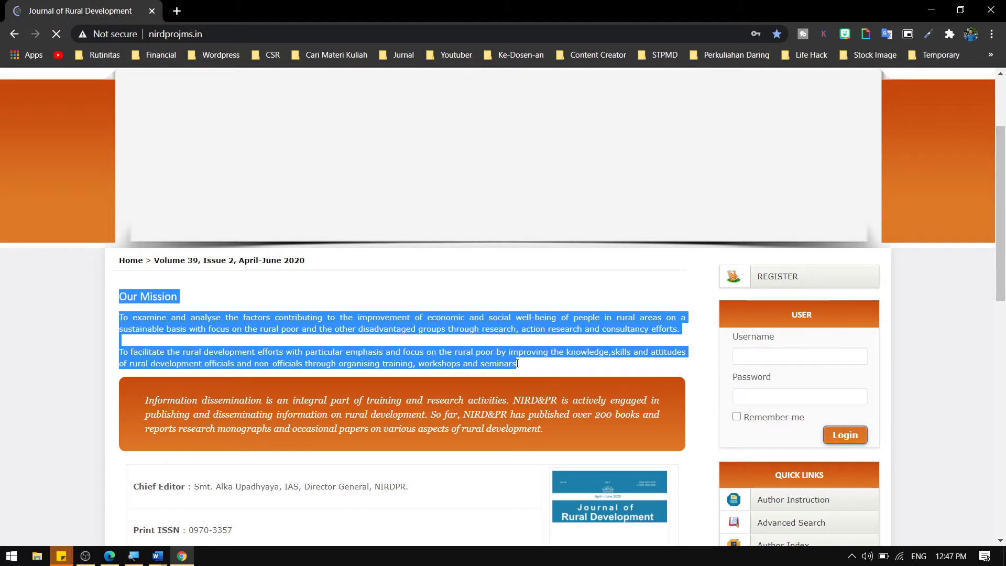
pyautogui.hotkey('ctrl', 'c')
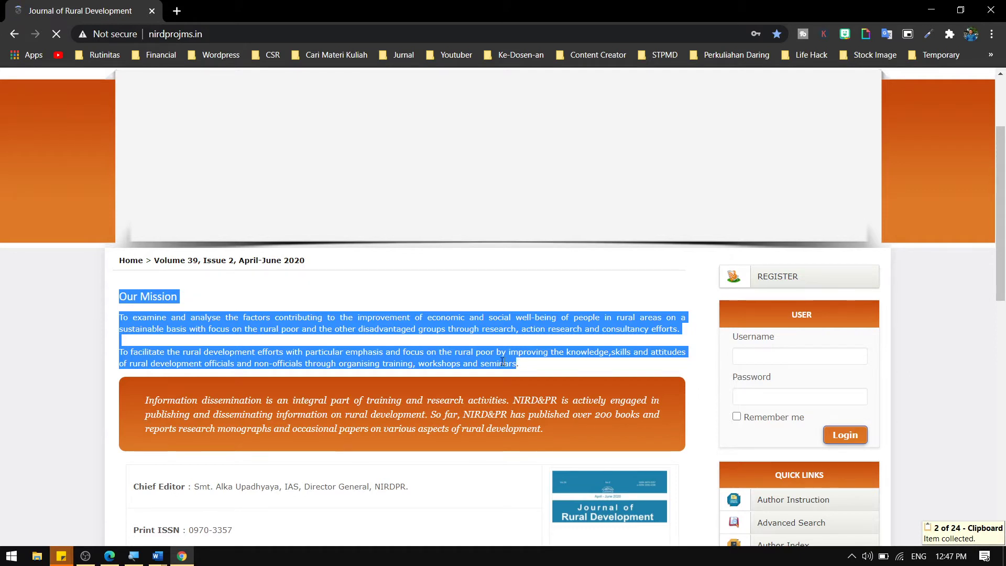
# Close the blank Document1 and return to "Kerangka Acuan Pangan dan Kedaulatan" in Word, with its Clipboard collection closed and shown again
pyautogui.click(158, 560)
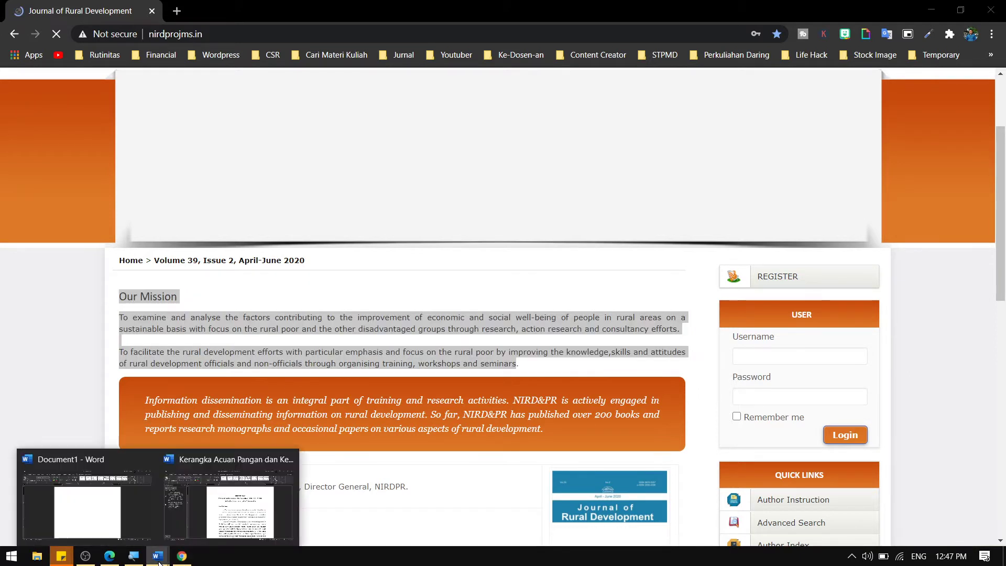
pyautogui.click(148, 459)
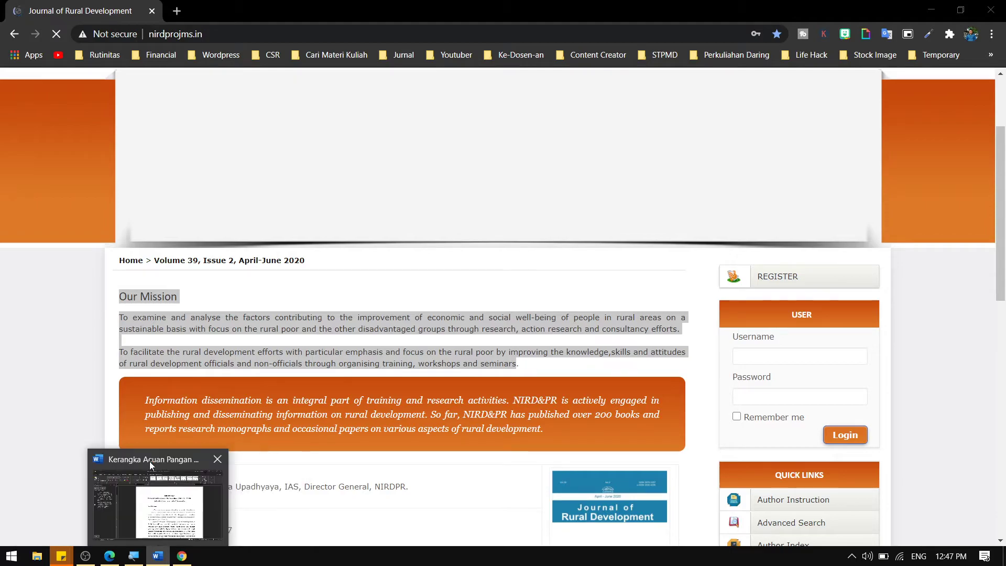
pyautogui.click(153, 491)
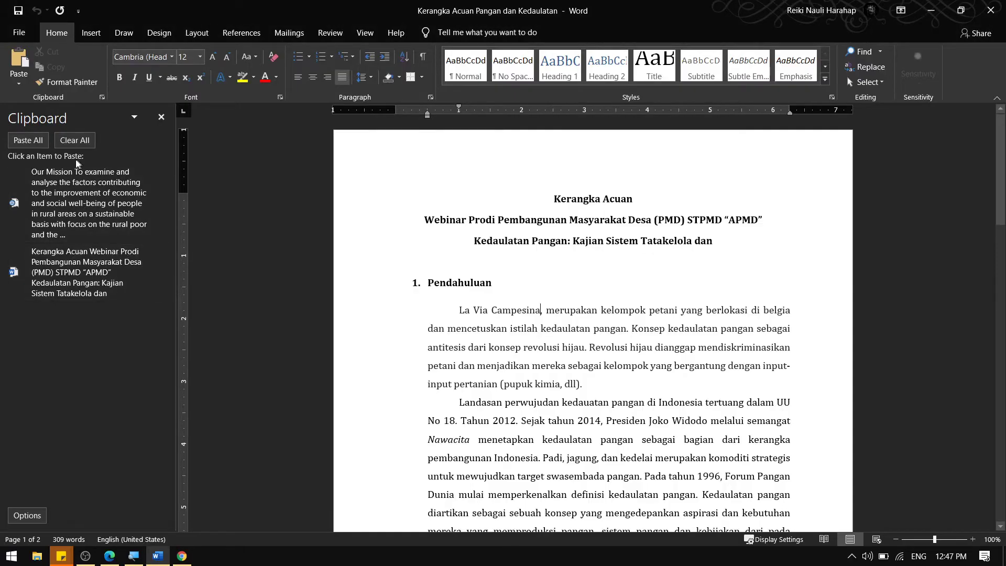
pyautogui.click(161, 118)
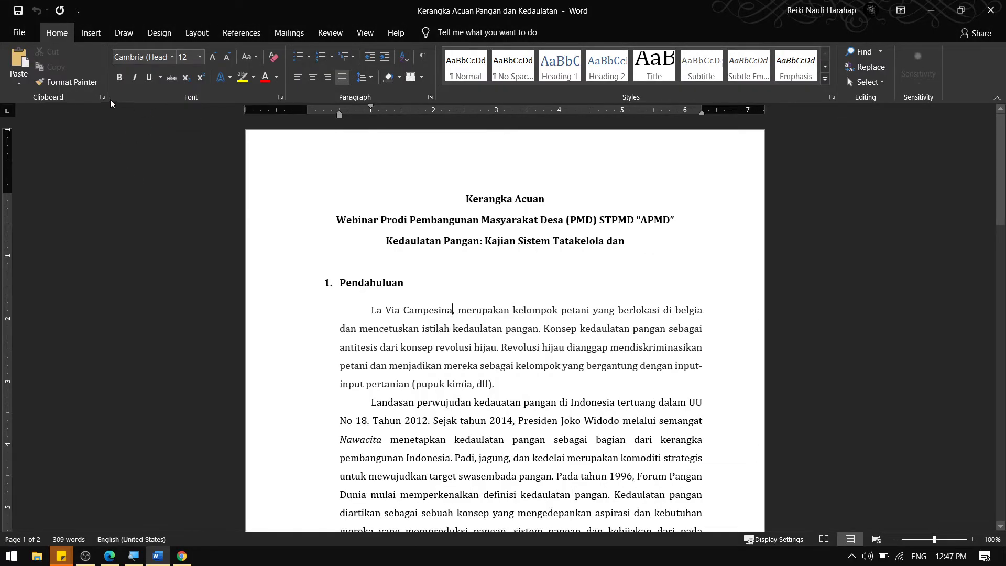
pyautogui.click(101, 97)
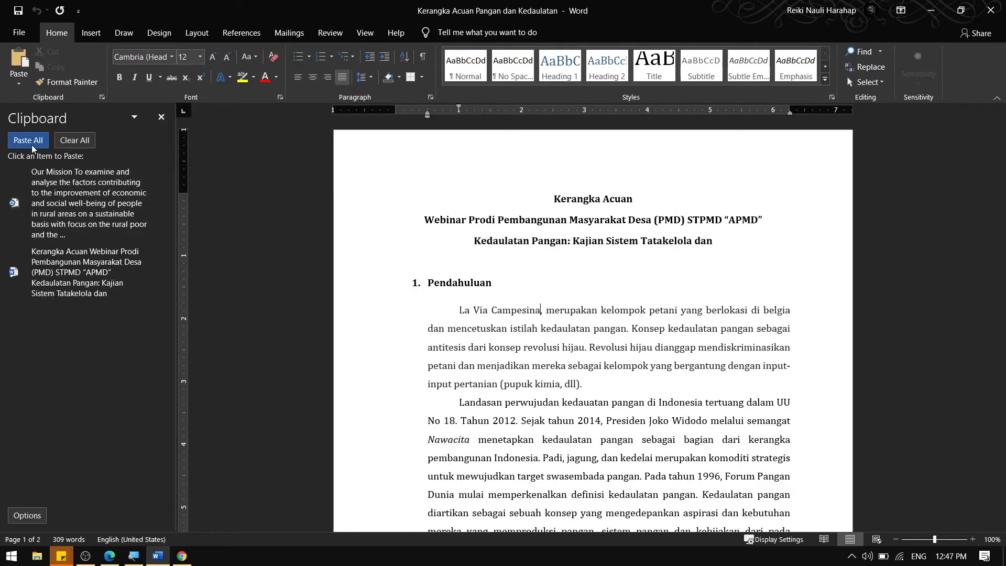
# Delete the document's entire content, including the table on the second page
pyautogui.scroll(-20, 576, 340)
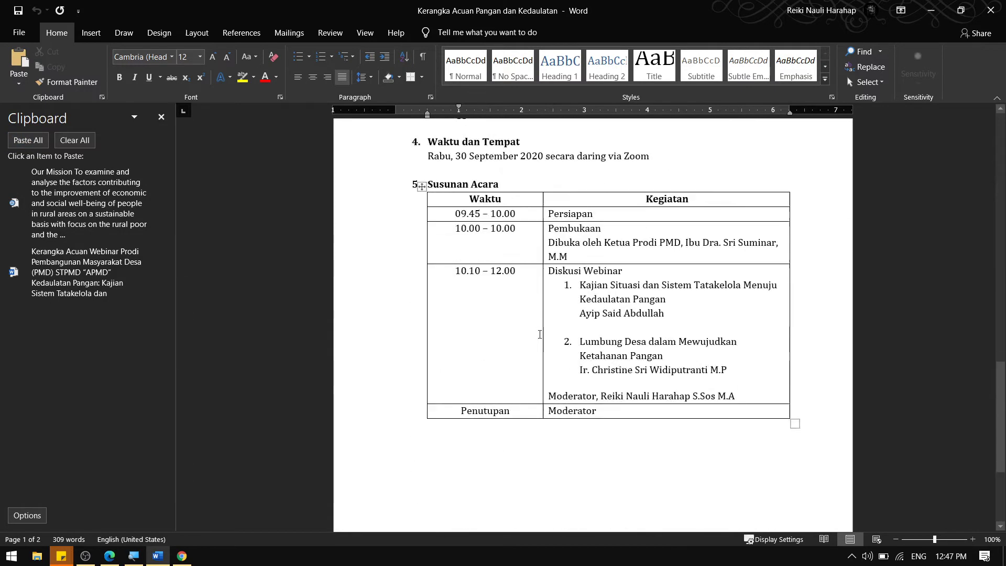
pyautogui.click(513, 310)
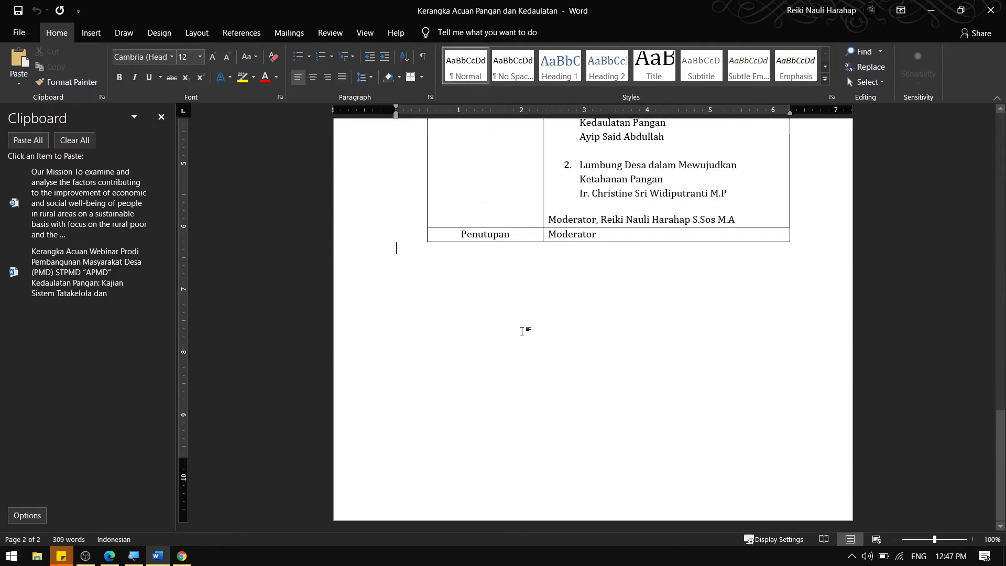
pyautogui.hotkey('ctrl', 'a')
pyautogui.scroll(8, 524, 330)
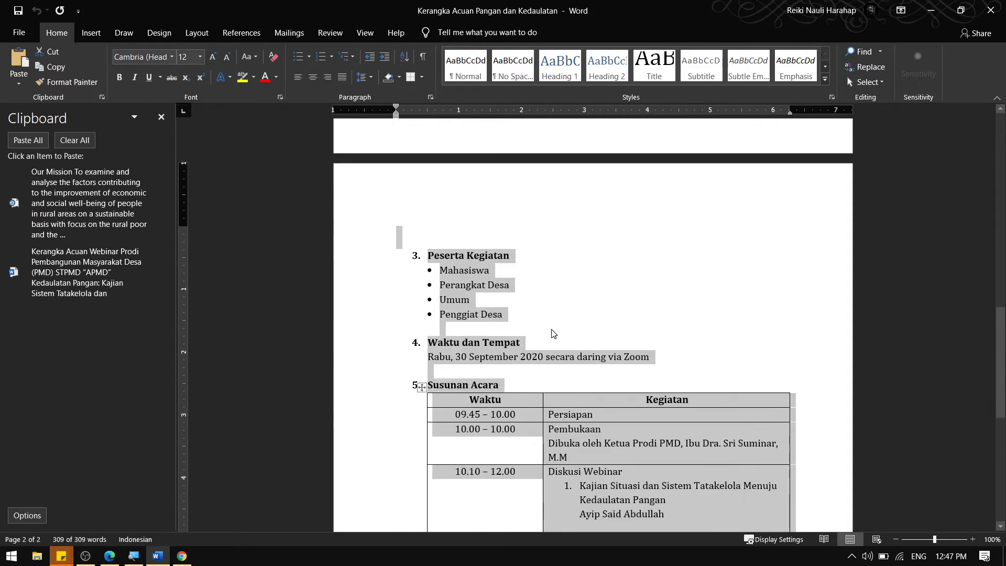
pyautogui.press('BackSpace')
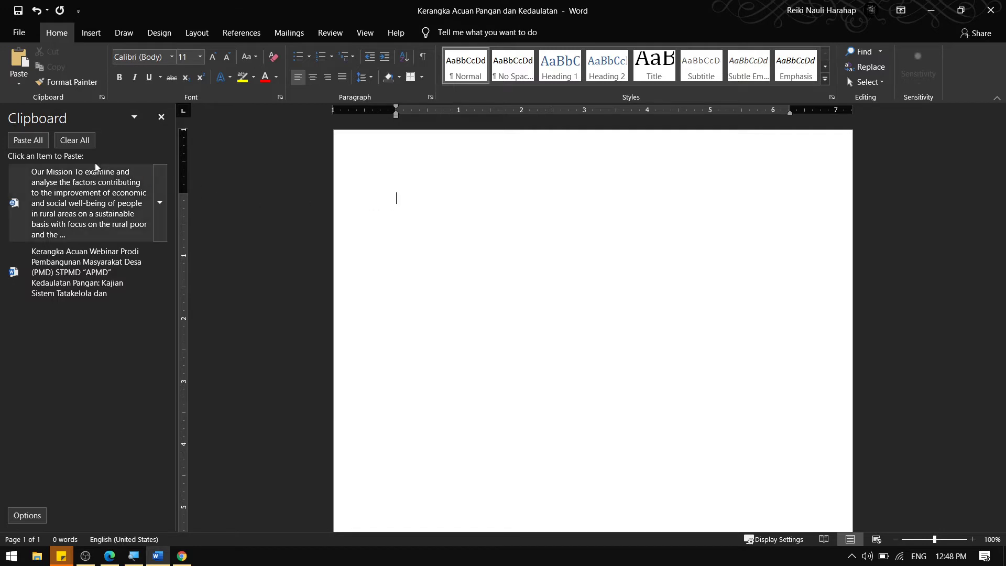
# Paste all collected clipboard items into the empty document, and clear the Clipboard collection
pyautogui.click(27, 143)
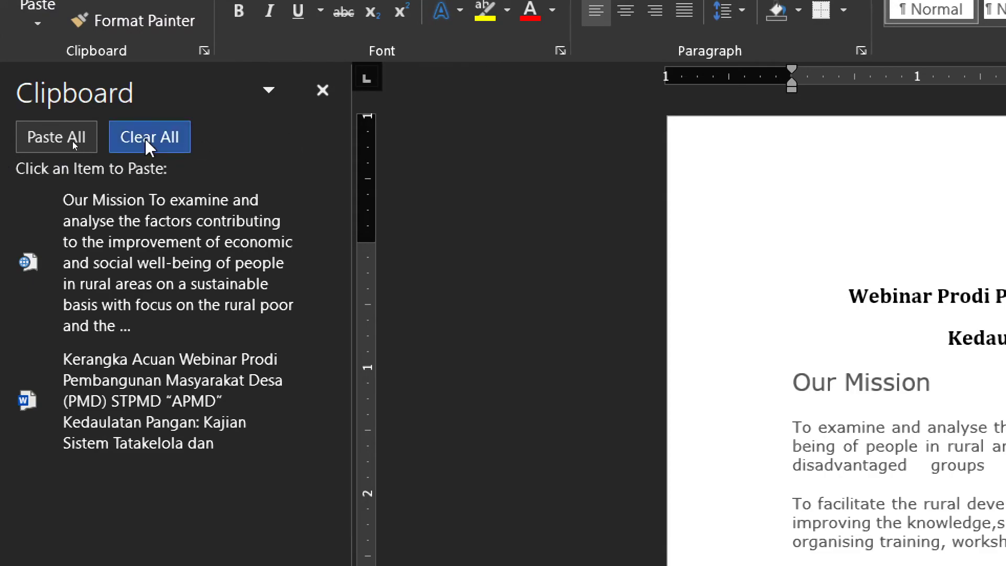
pyautogui.click(145, 137)
pyautogui.press('super+minus')
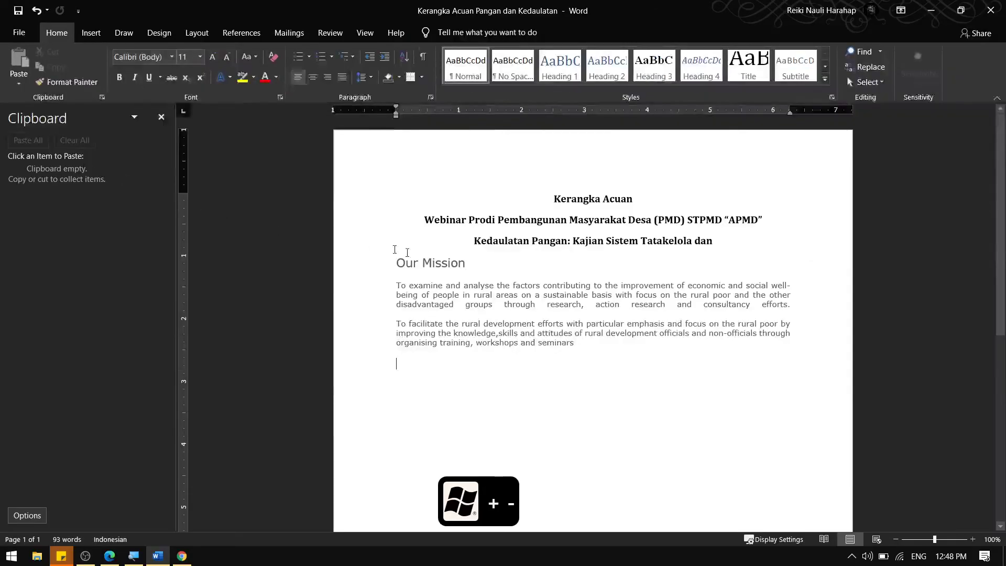
# Delete the pasted title lines and "Our Mission" text, and close the Clipboard collection
pyautogui.moveTo(601, 348); pyautogui.dragTo(550, 197)
pyautogui.press('BackSpace')
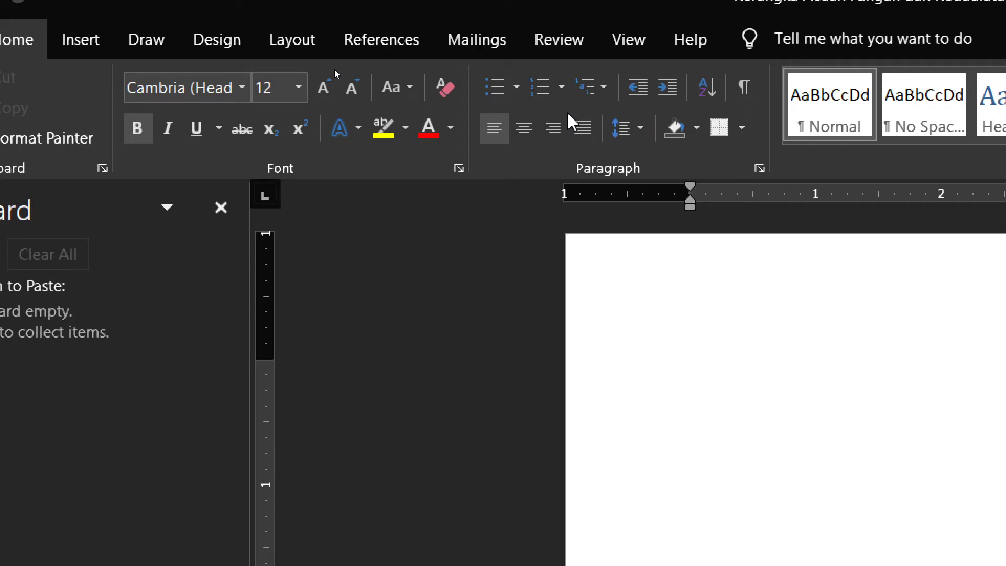
pyautogui.press('super+minus')
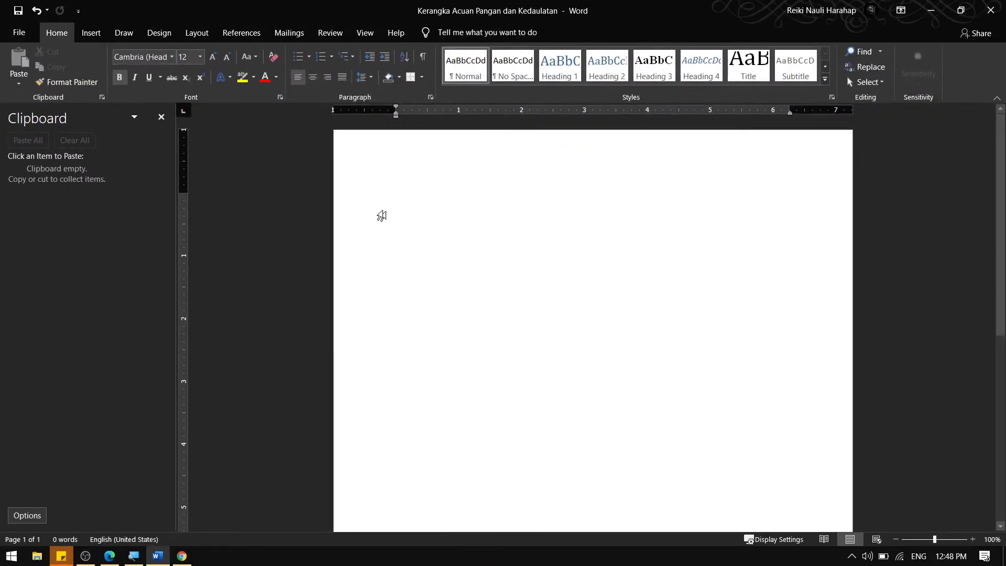
pyautogui.click(161, 117)
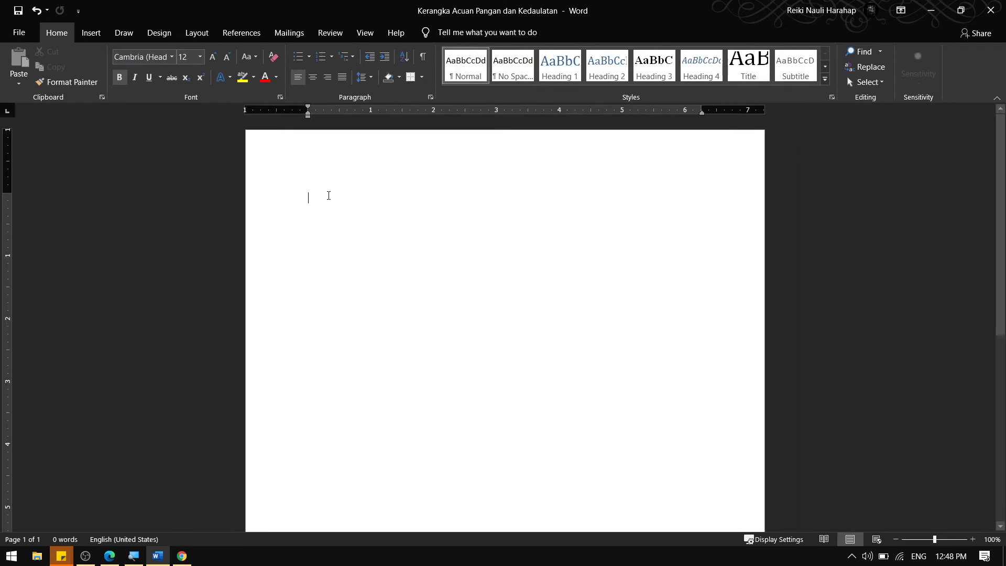
# Write the line "Nama, Nim, Jurusan, Angkatan" at the start of the empty page
pyautogui.write('Nama, ')
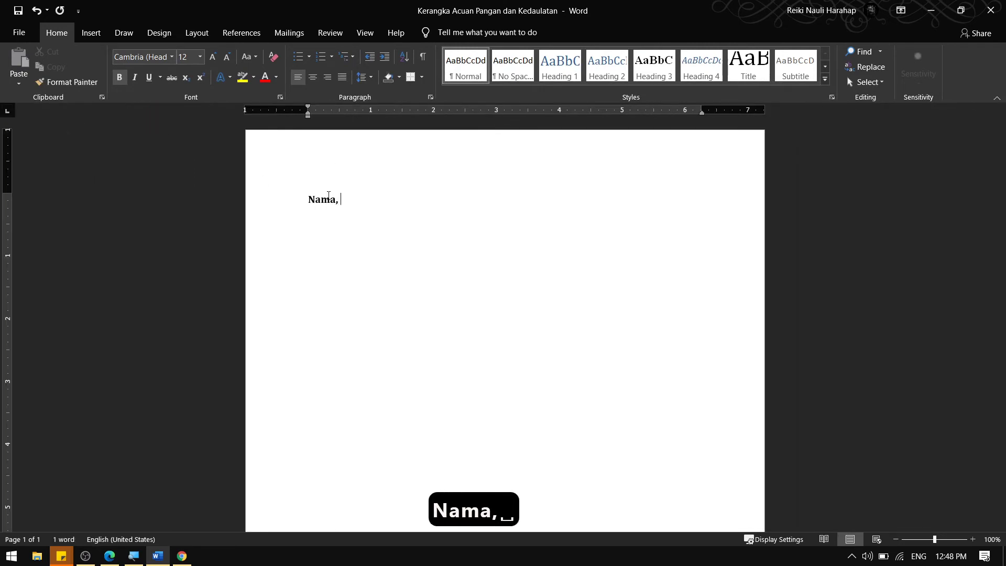
pyautogui.write('Nim')
pyautogui.press('Insert')
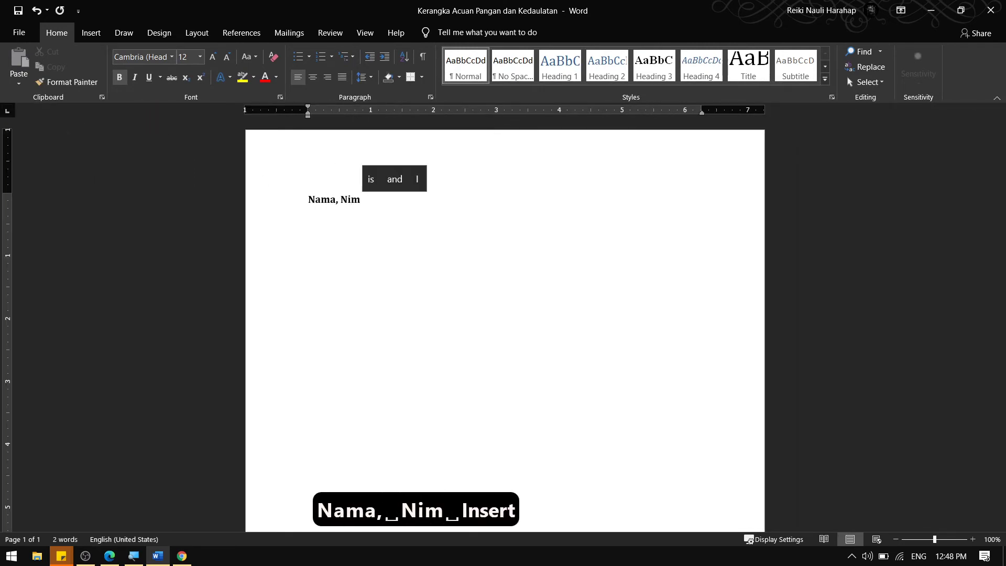
pyautogui.press('BackSpace')
pyautogui.write('m')
pyautogui.press('BackSpace')
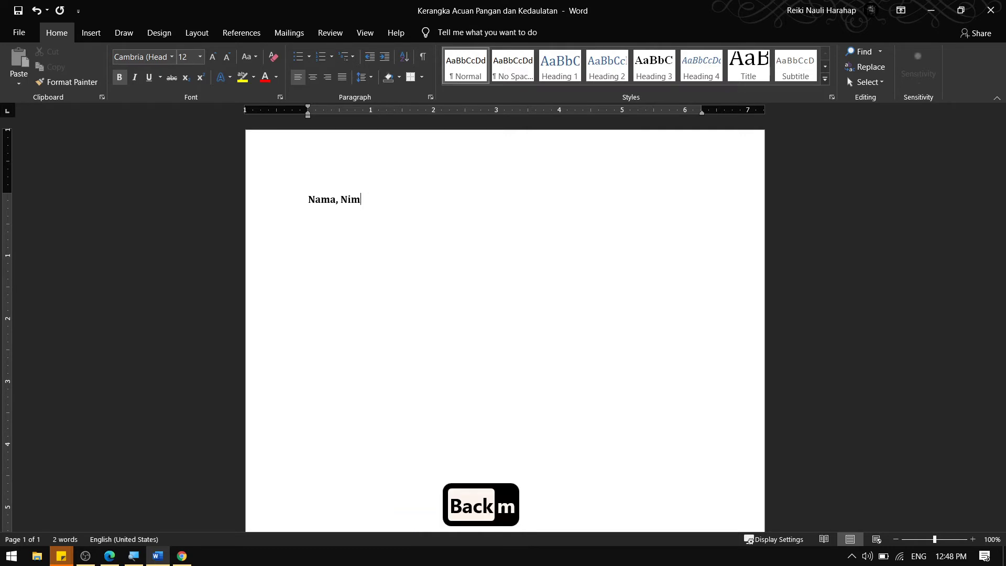
pyautogui.write(', Jurusan,')
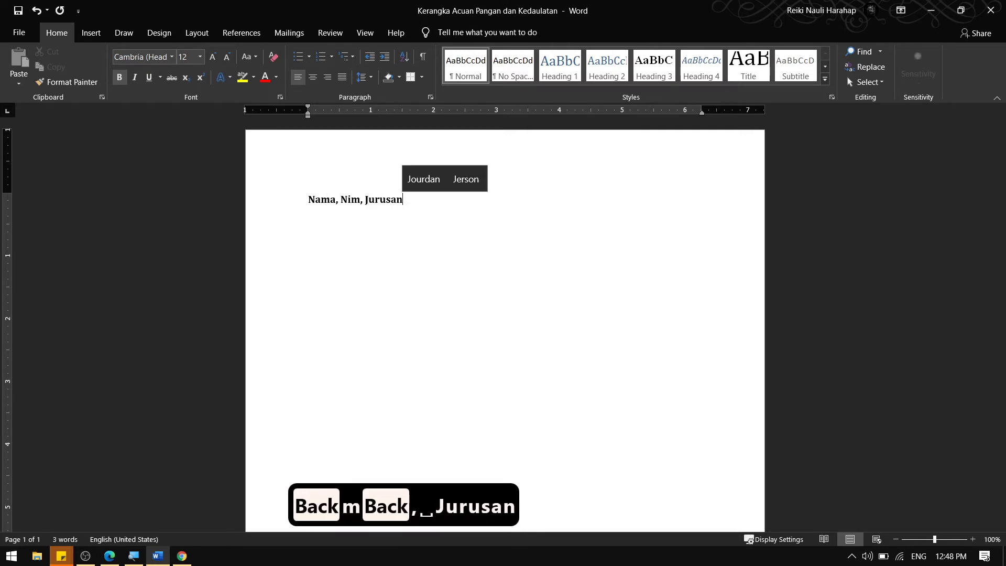
pyautogui.write('katan')
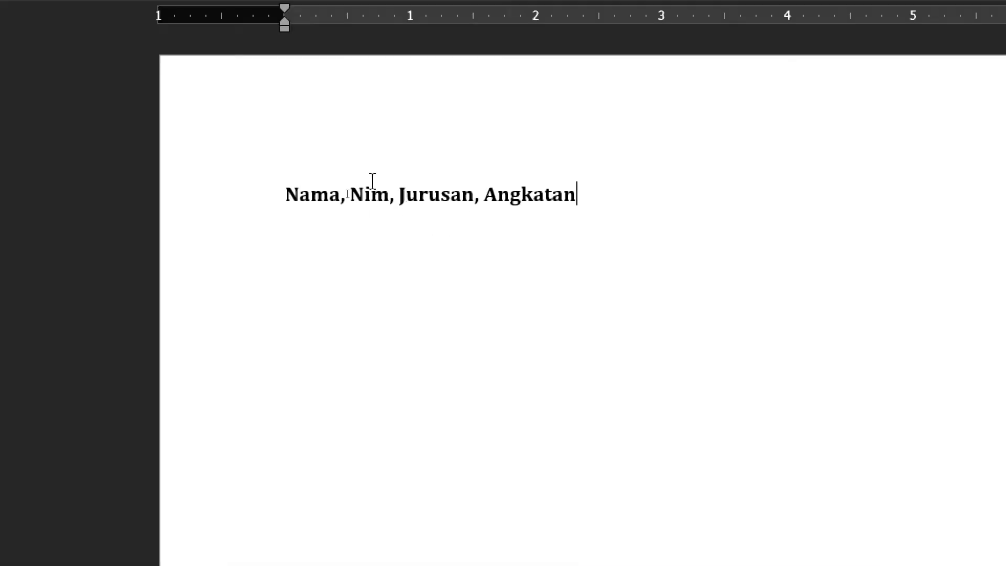
# Remove the bold formatting from the line "Nama, Nim, Jurusan, Angkatan"
pyautogui.moveTo(287, 202); pyautogui.dragTo(601, 200)
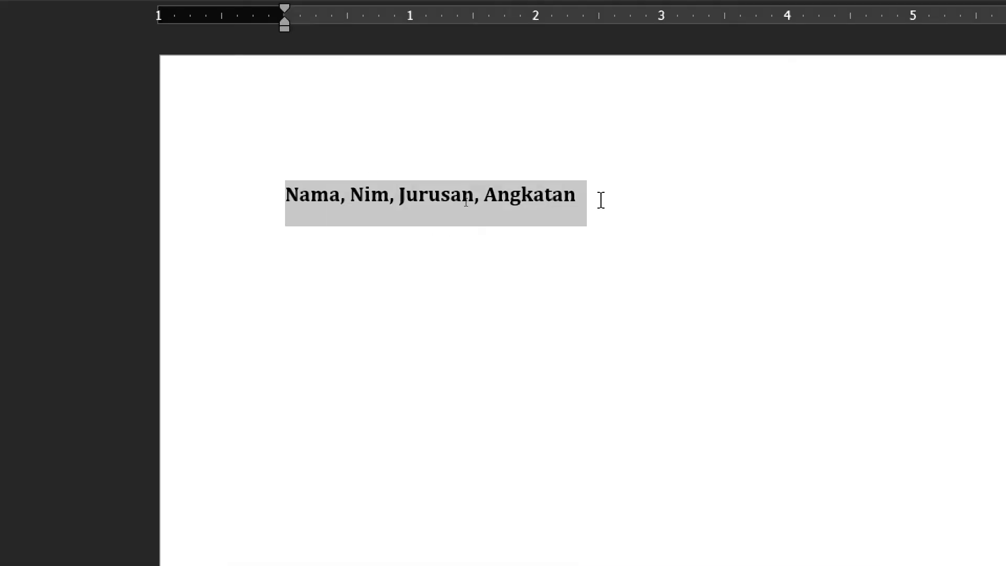
pyautogui.press('super+minus')
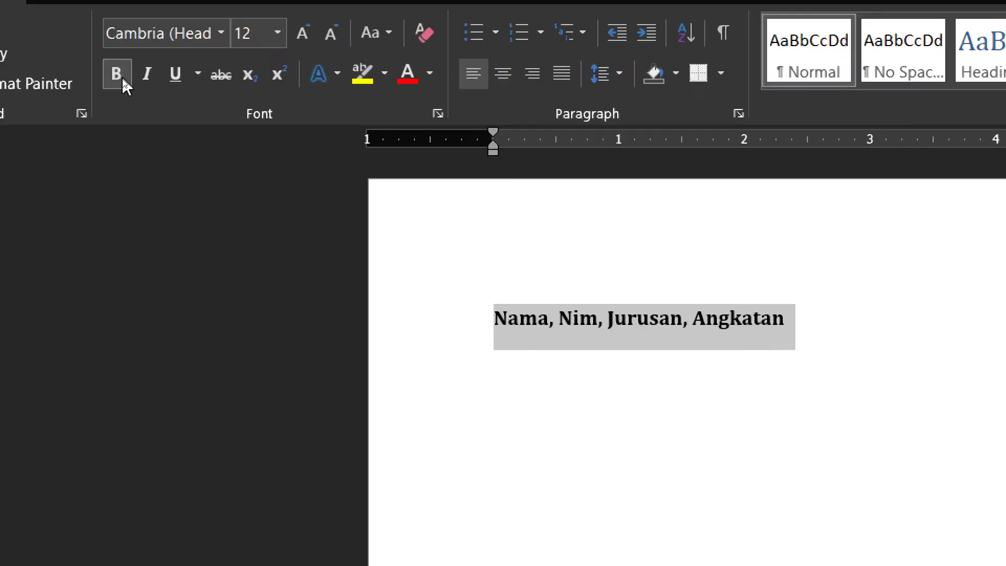
pyautogui.click(123, 78)
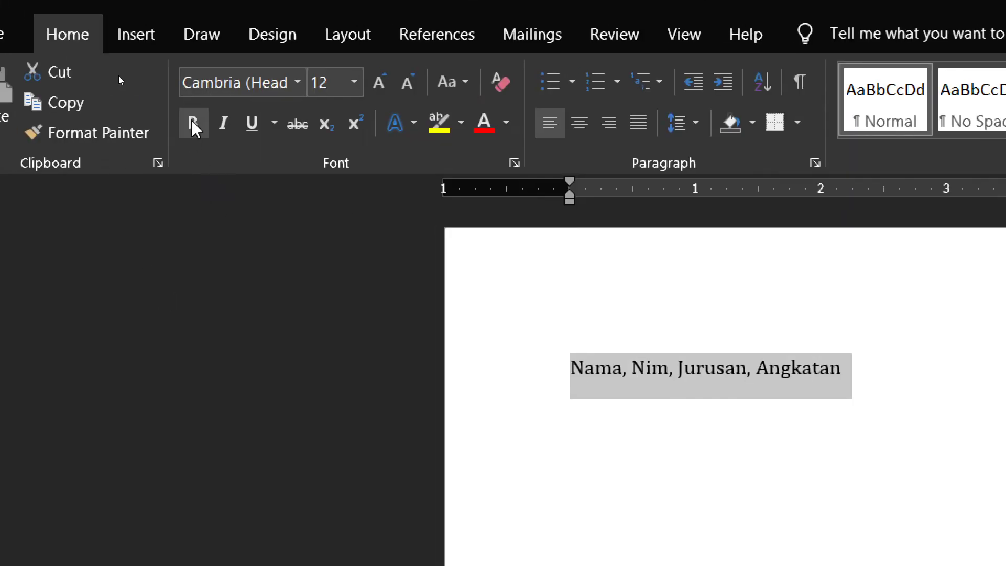
pyautogui.click(193, 125)
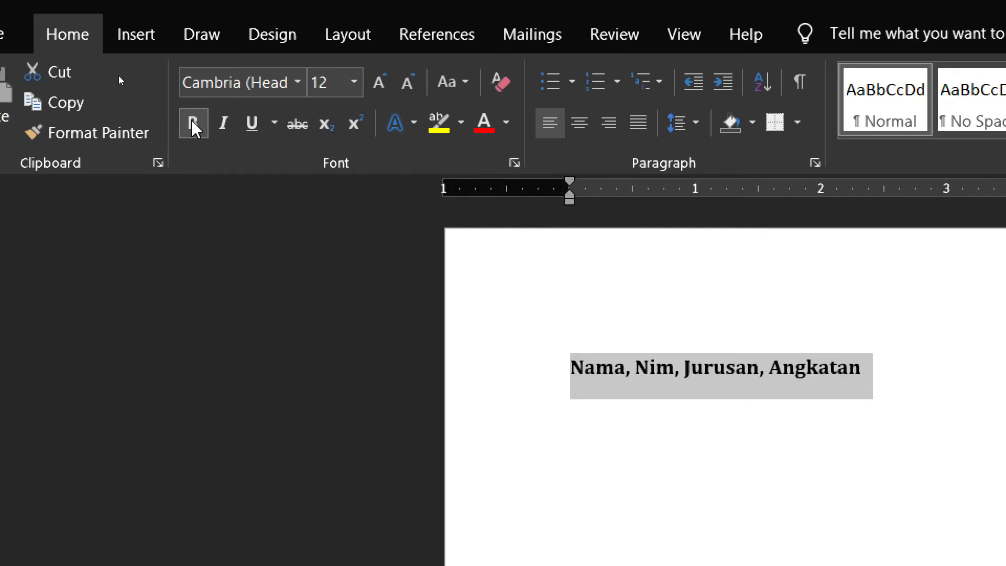
pyautogui.click(193, 125)
pyautogui.click(193, 124)
pyautogui.click(194, 125)
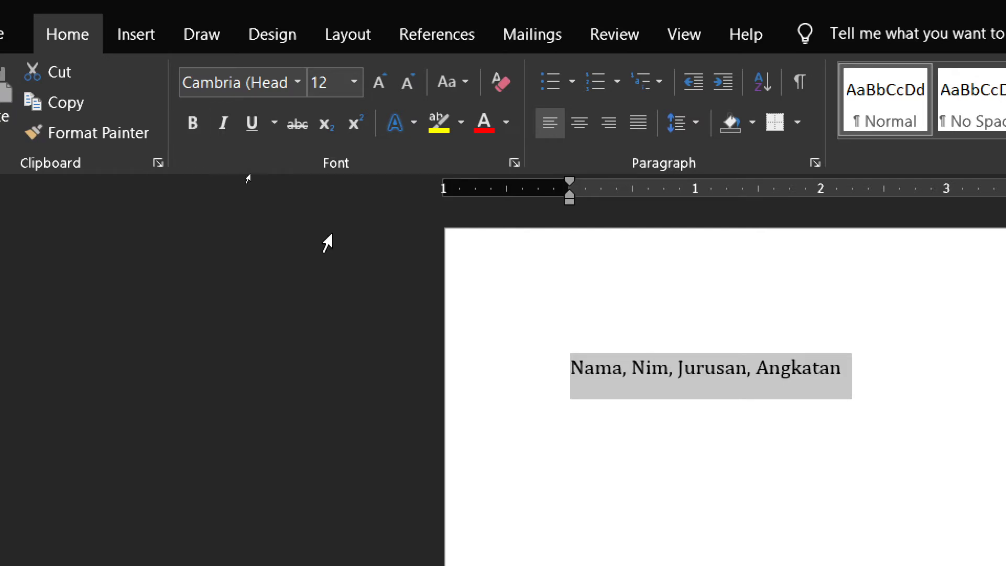
pyautogui.click(737, 397)
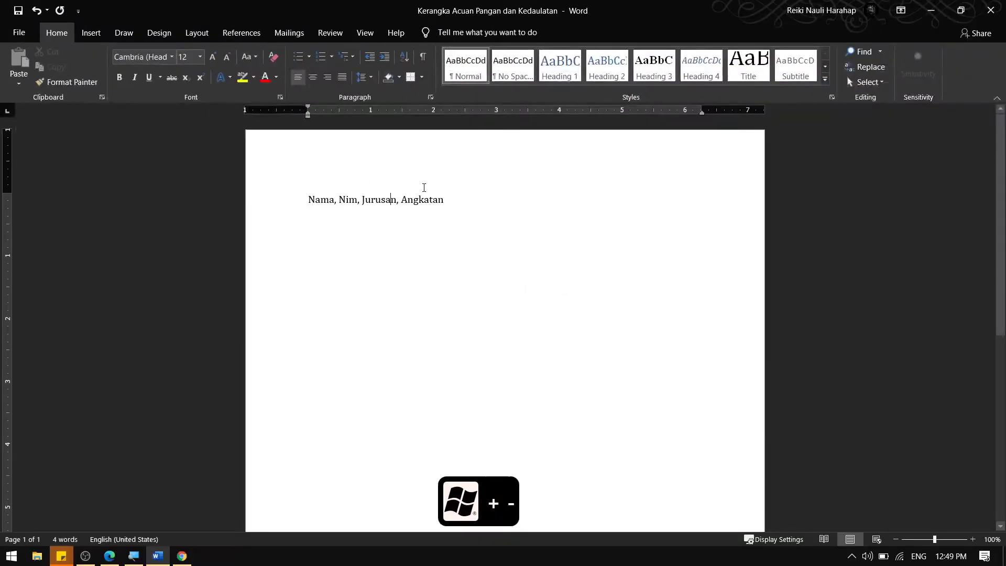
# Make the whole line "Nama, Nim, Jurusan, Angkatan" bold and switch the bold formatting off again
pyautogui.moveTo(446, 200); pyautogui.dragTo(314, 197)
pyautogui.hotkey('ctrl', 'b')
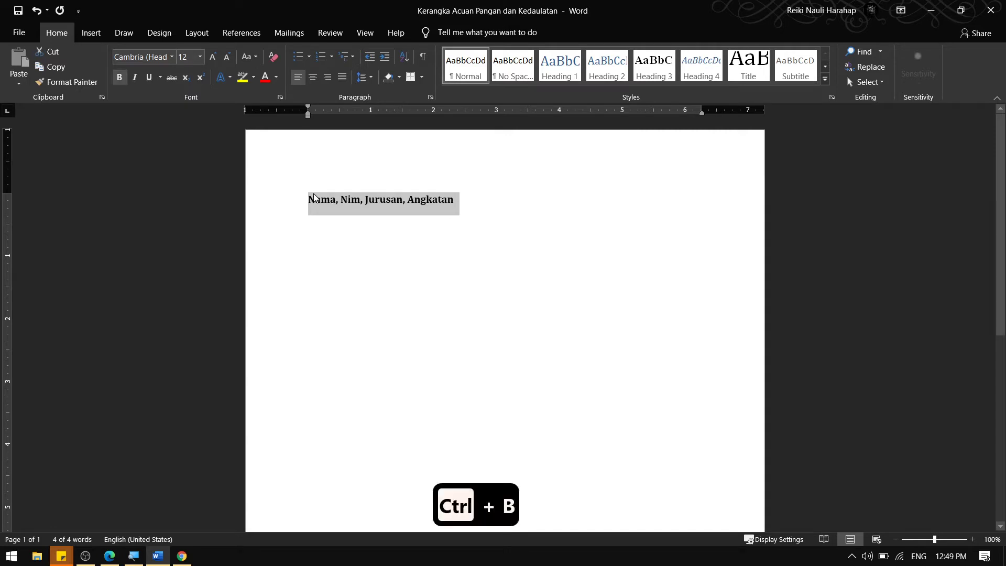
pyautogui.click(377, 218)
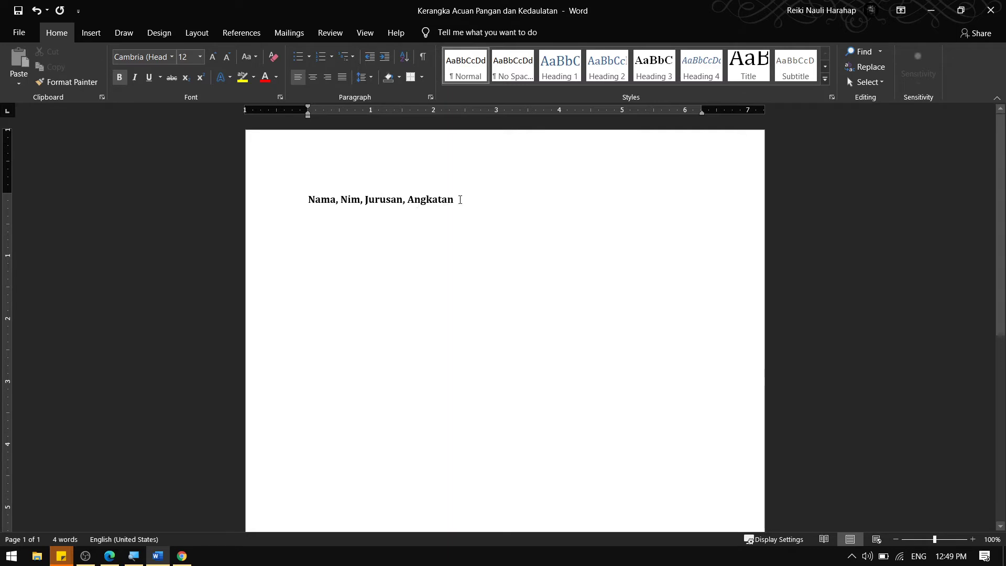
pyautogui.moveTo(460, 199); pyautogui.dragTo(316, 199)
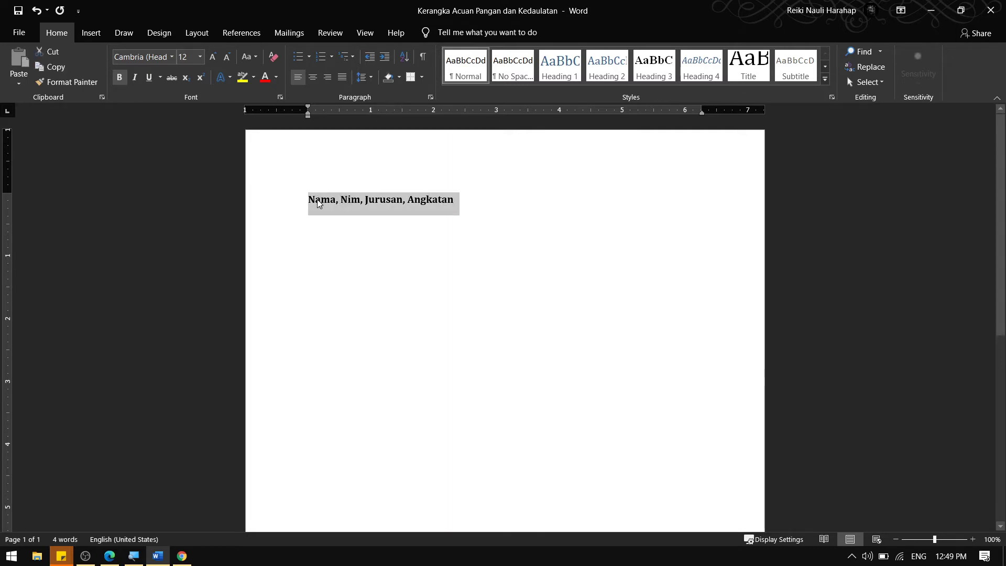
pyautogui.hotkey('ctrl', 'b')
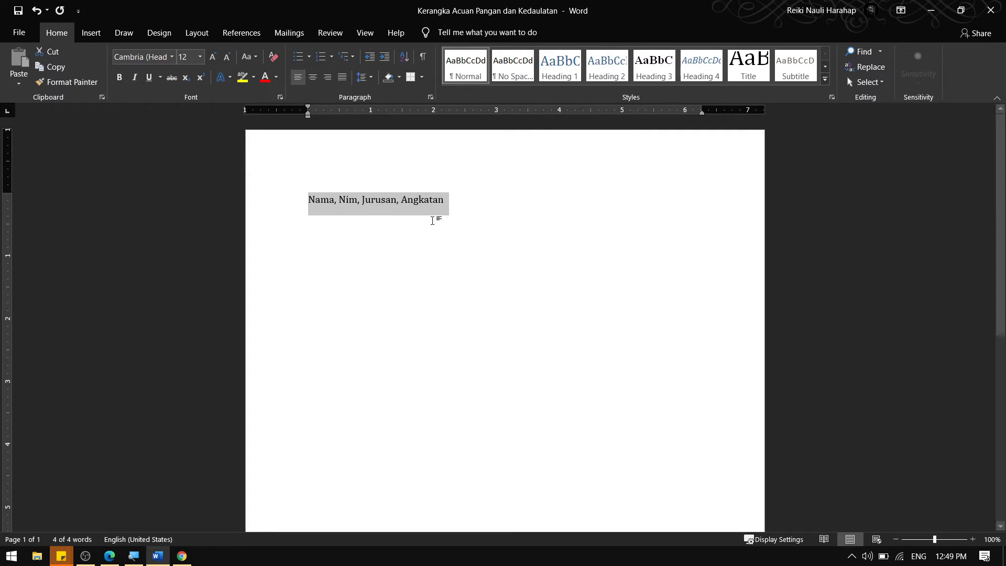
pyautogui.click(454, 209)
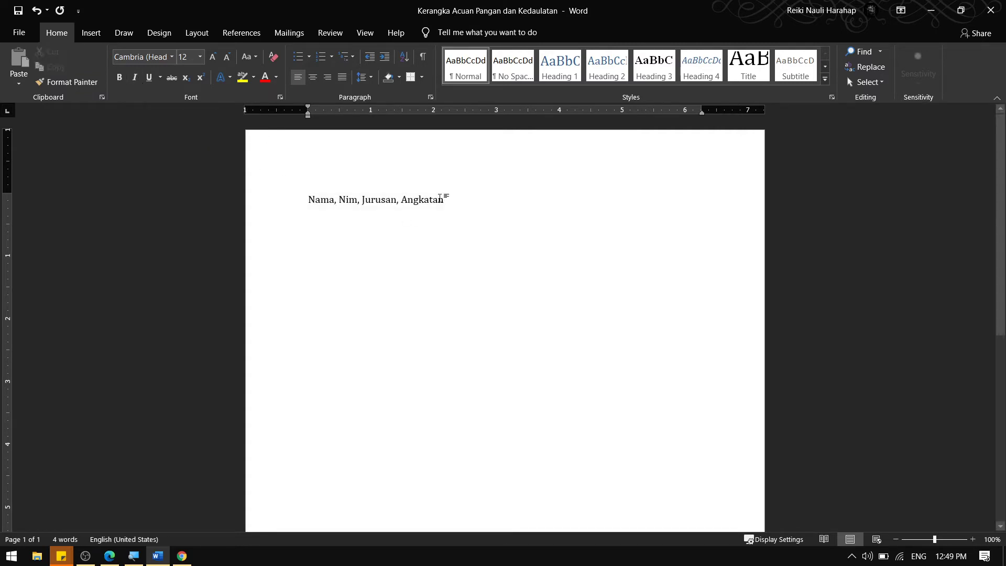
# Toggle italic formatting on the "Nama, Nim, Jurusan, Angkatan" line, ending with italic switched off
pyautogui.moveTo(444, 200); pyautogui.dragTo(321, 200)
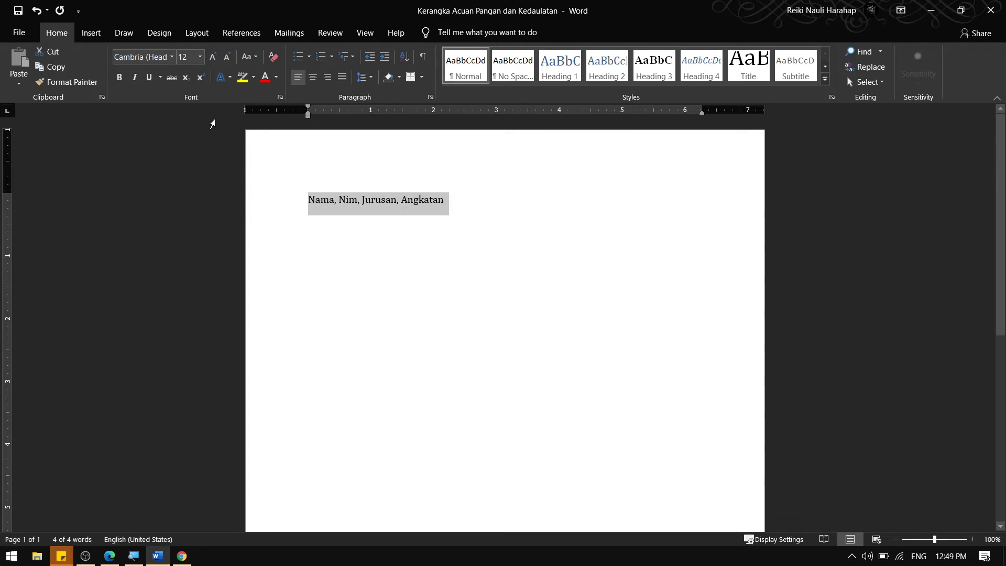
pyautogui.click(135, 79)
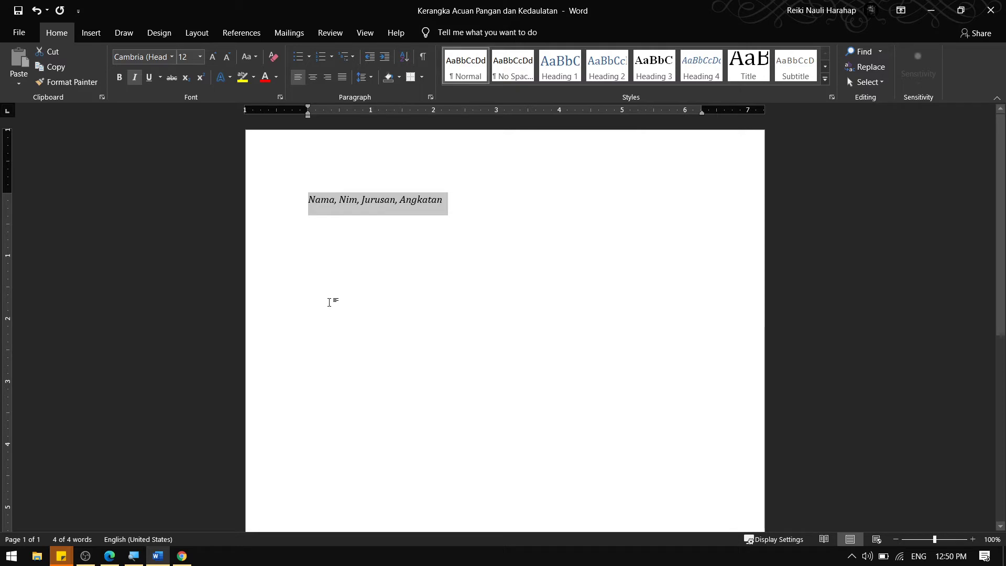
pyautogui.hotkey('ctrl', 'i')
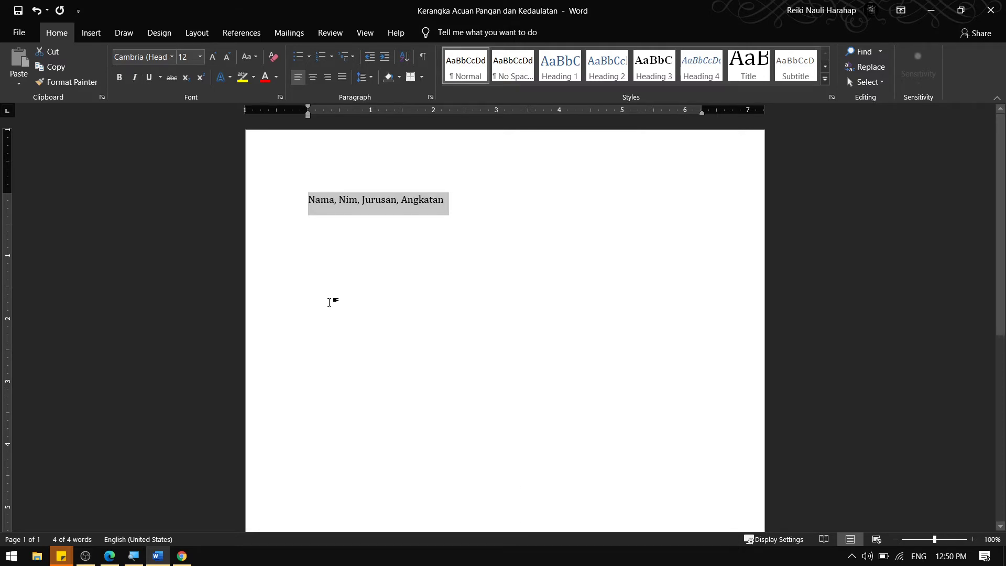
pyautogui.hotkey('ctrl', 'i')
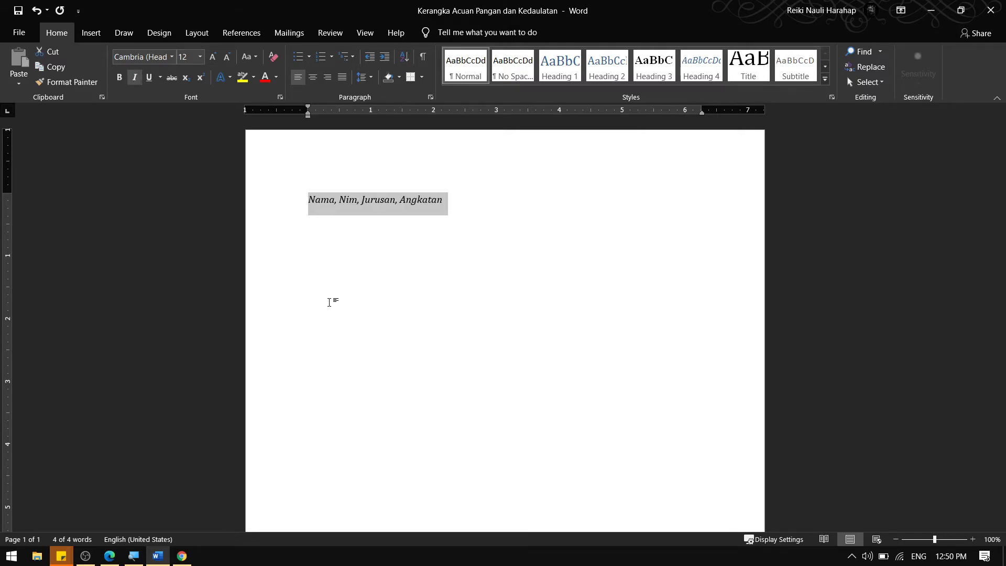
pyautogui.hotkey('ctrl', 'i')
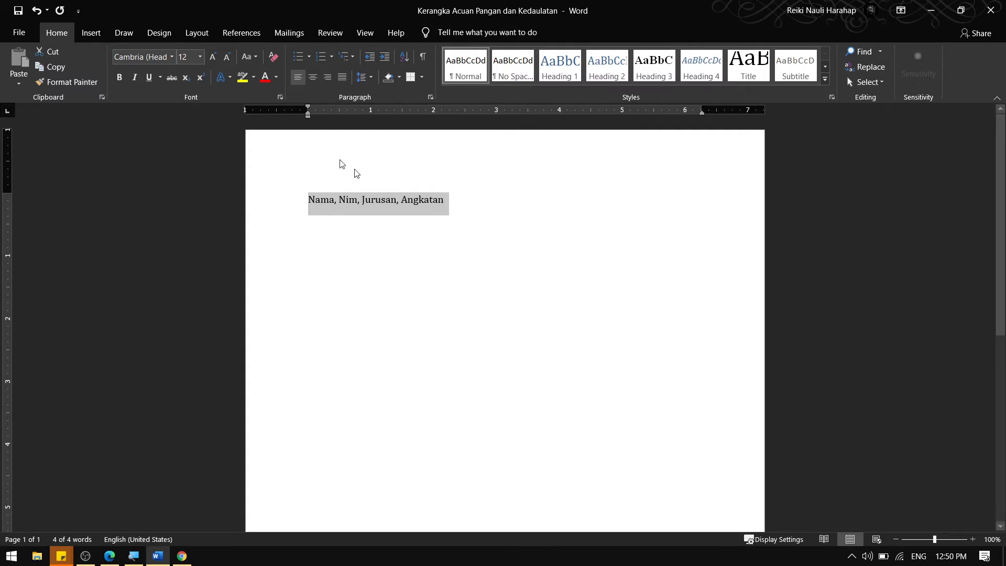
# Underline the "Nama, Nim, Jurusan, Angkatan" line and choose an underline colour from the theme colours
pyautogui.click(149, 77)
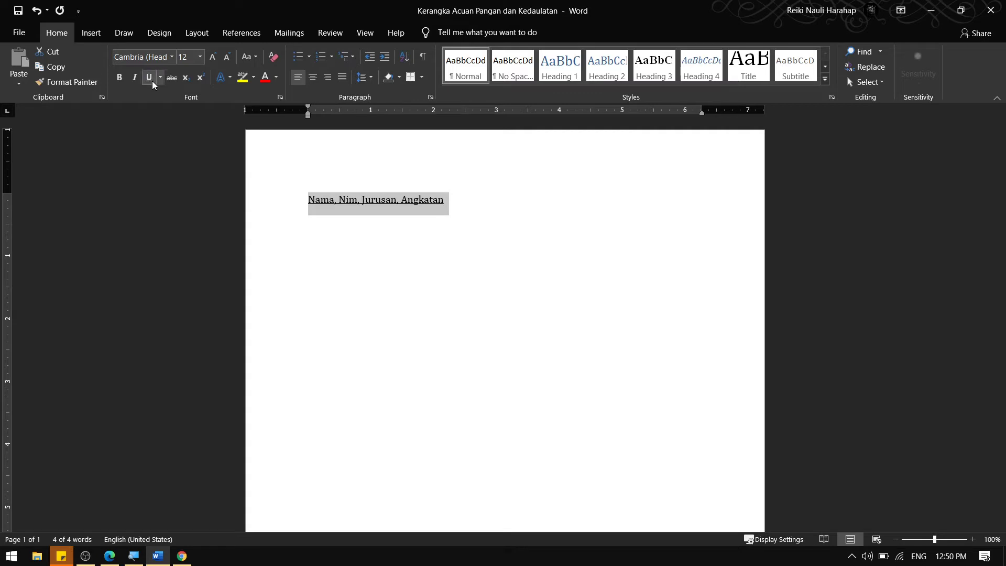
pyautogui.click(152, 81)
pyautogui.hotkey('ctrl', 'u')
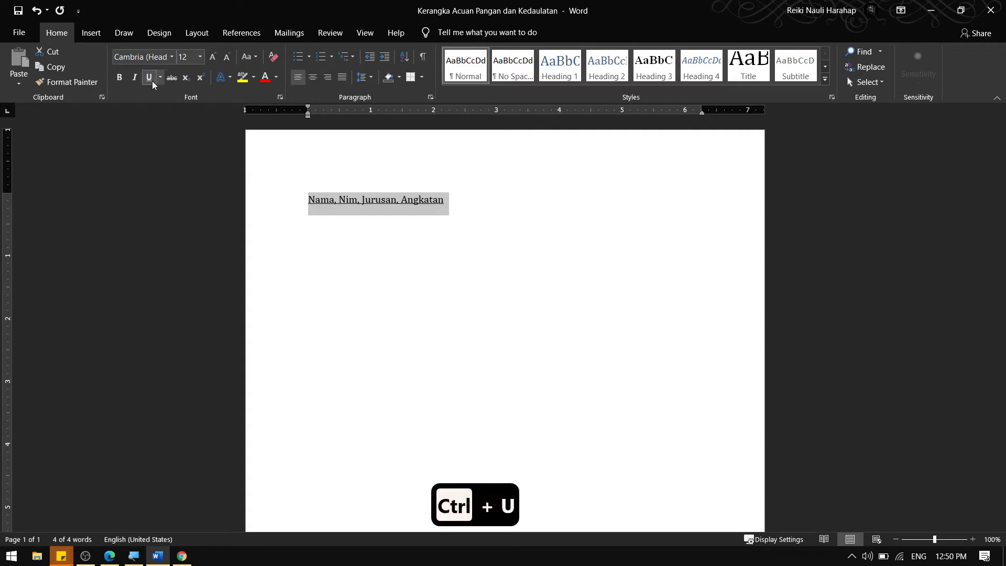
pyautogui.click(159, 78)
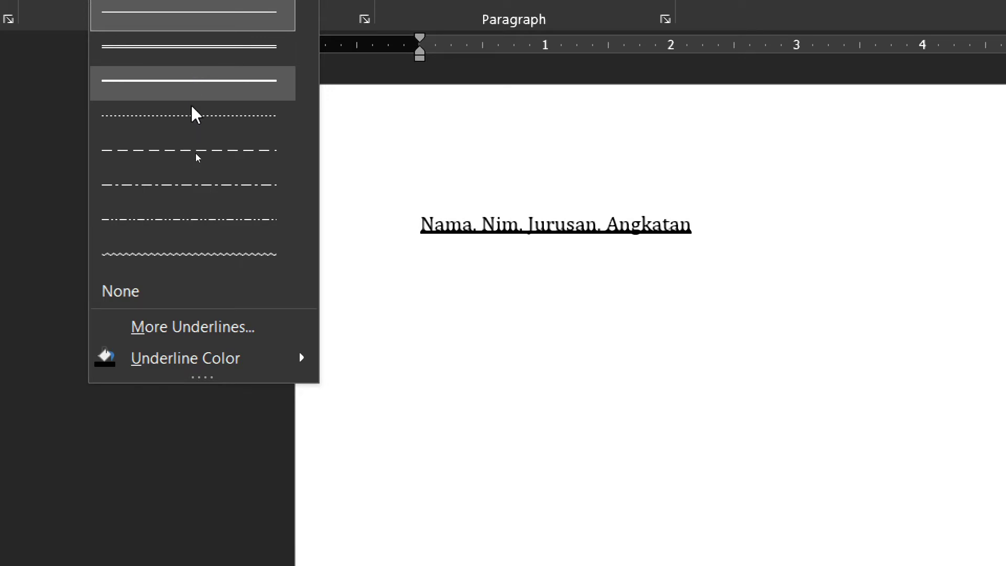
pyautogui.moveTo(291, 356)
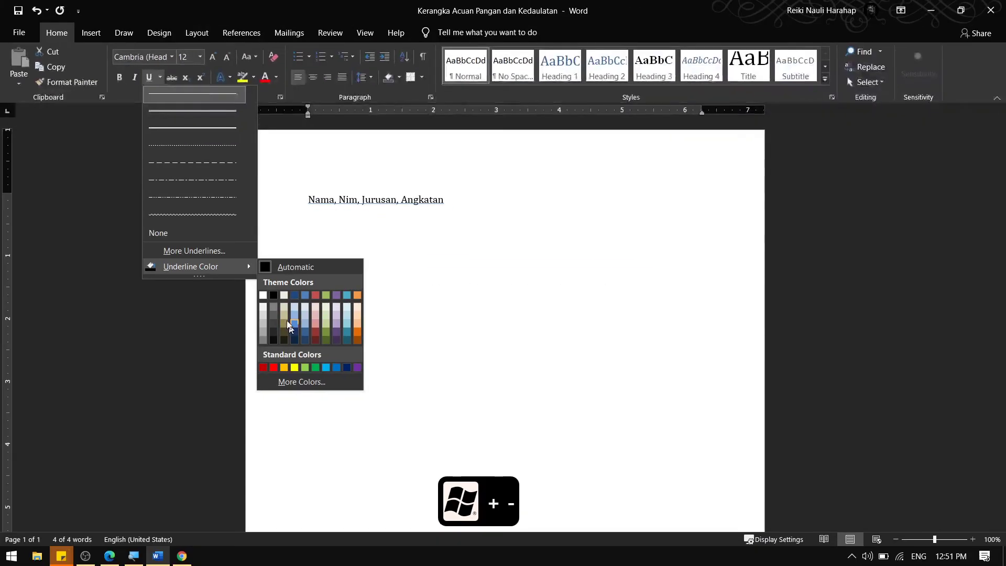
pyautogui.click(291, 325)
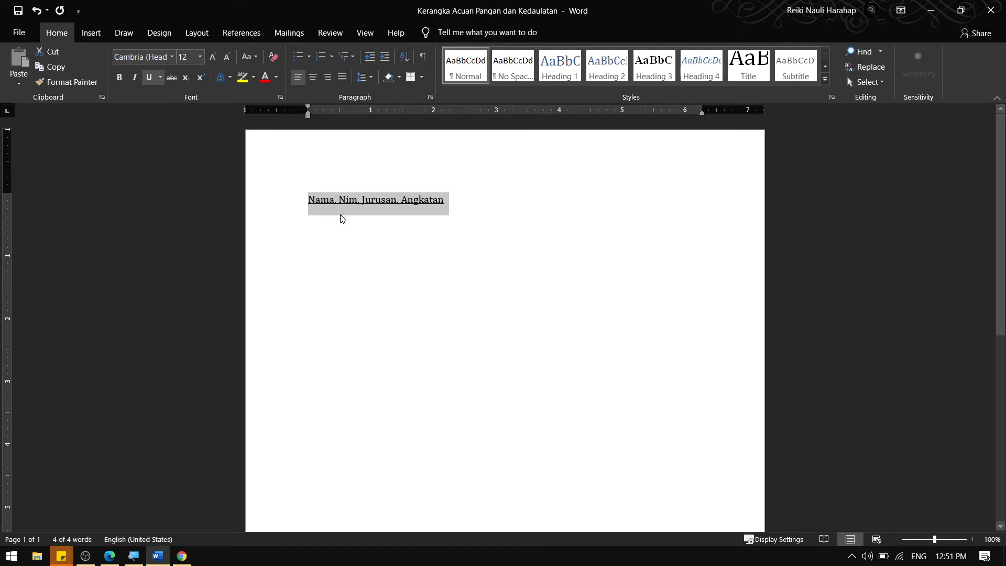
# Remove the underline from the "Nama, Nim, Jurusan, Angkatan" line
pyautogui.hotkey('ctrl', 'u')
pyautogui.click(451, 199)
pyautogui.moveTo(453, 197); pyautogui.dragTo(322, 202)
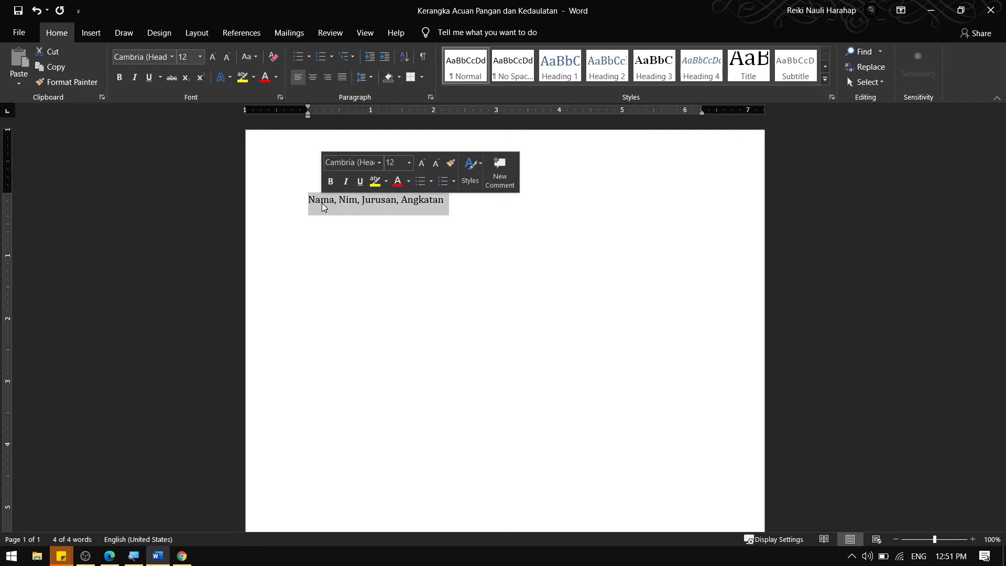
pyautogui.click(361, 241)
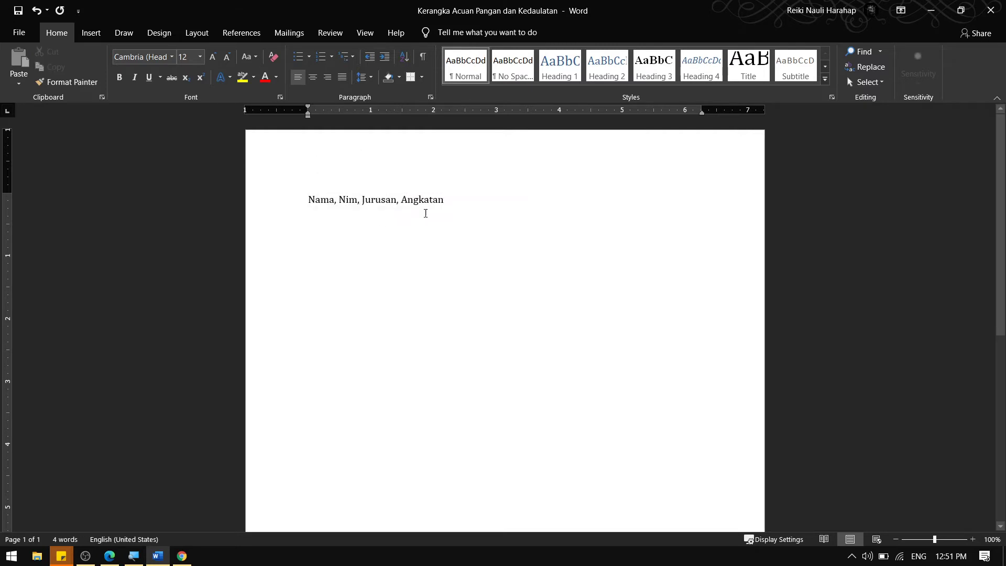
# Set the font of the line "Nama, Nim, Jurusan, Angkatan" to Times New Roman
pyautogui.moveTo(449, 200); pyautogui.dragTo(321, 202)
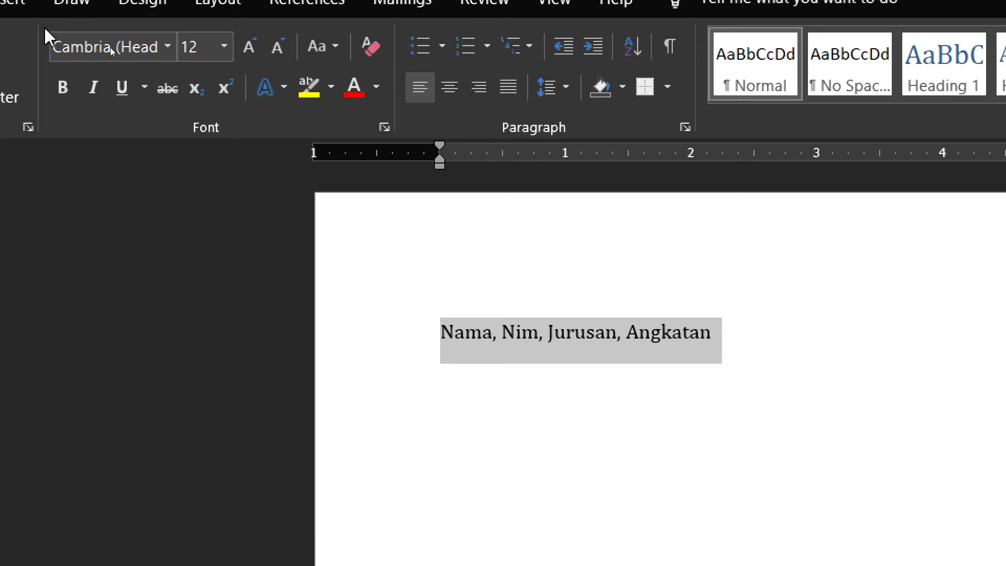
pyautogui.press('super+minus')
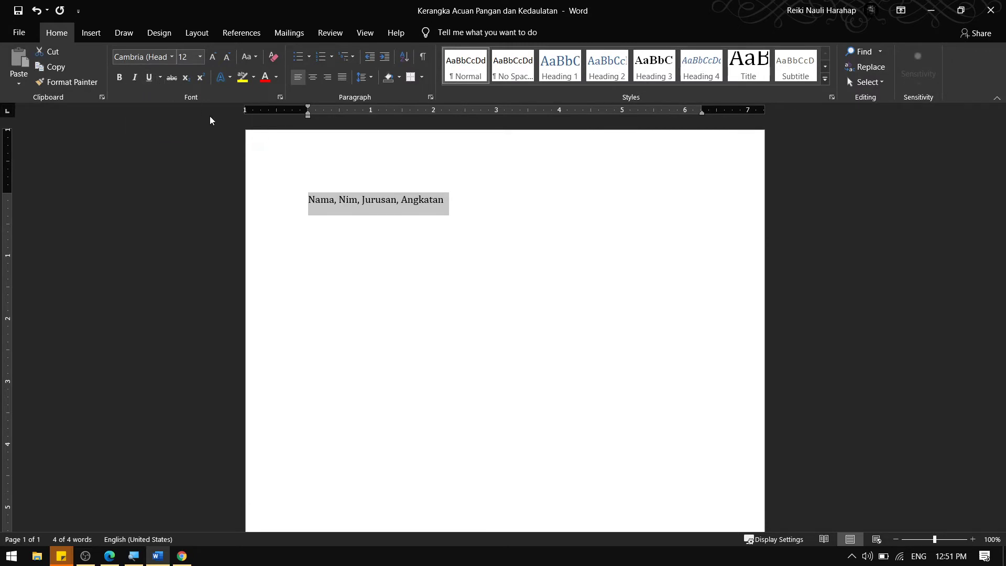
pyautogui.click(171, 58)
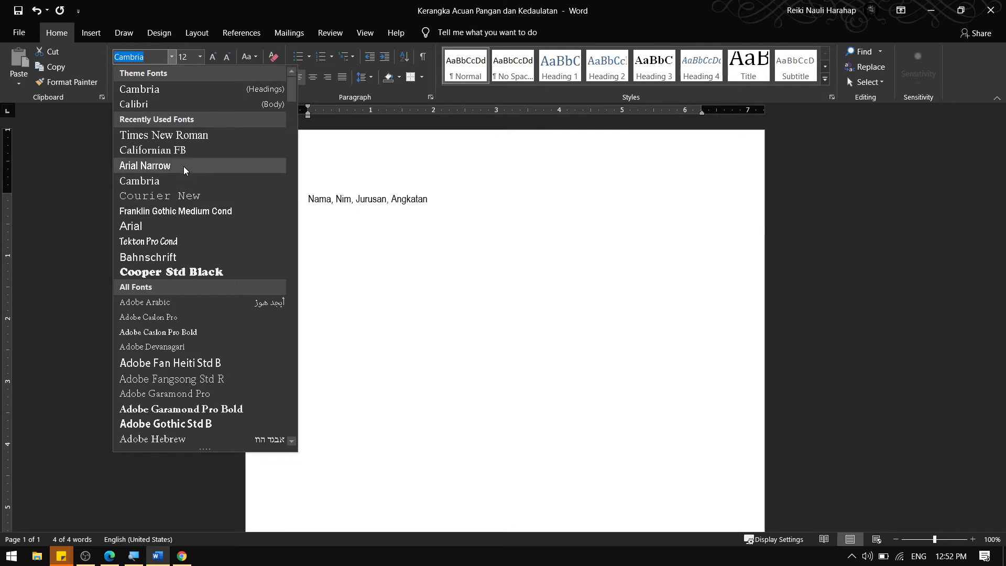
pyautogui.click(190, 139)
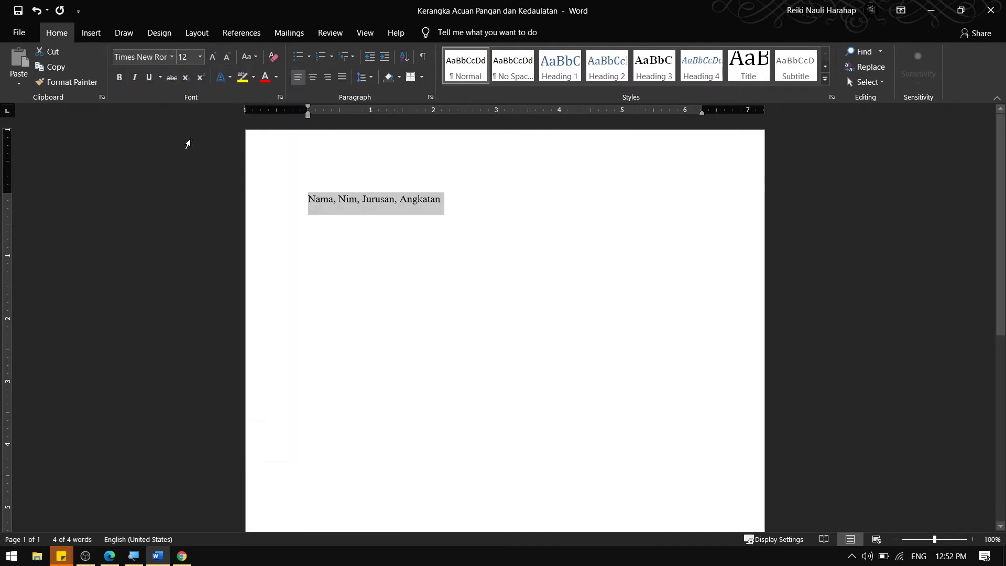
pyautogui.click(386, 238)
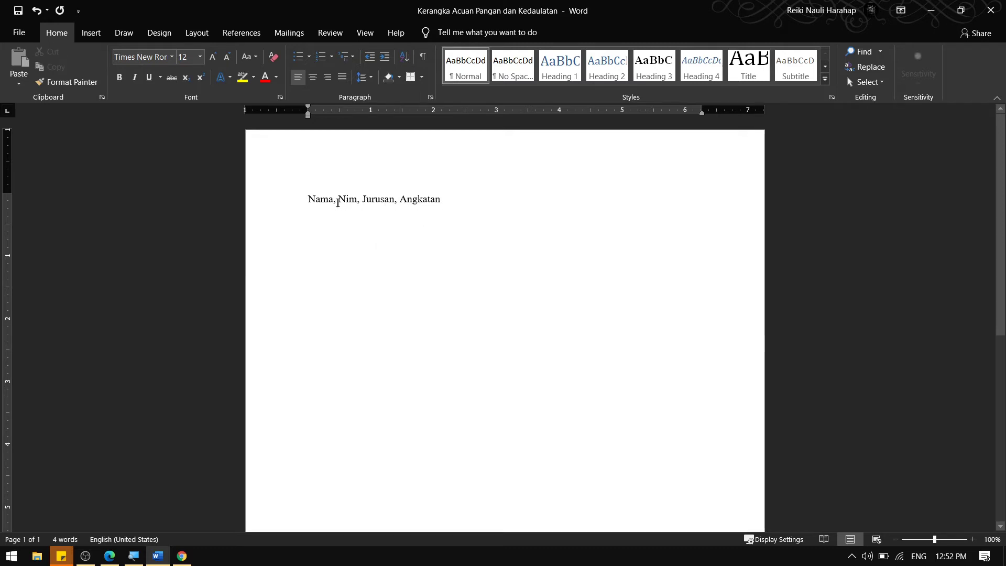
# Insert an empty line above "Nama, Nim, Jurusan, Angkatan" at the start of the page
pyautogui.click(308, 201)
pyautogui.press('Return')
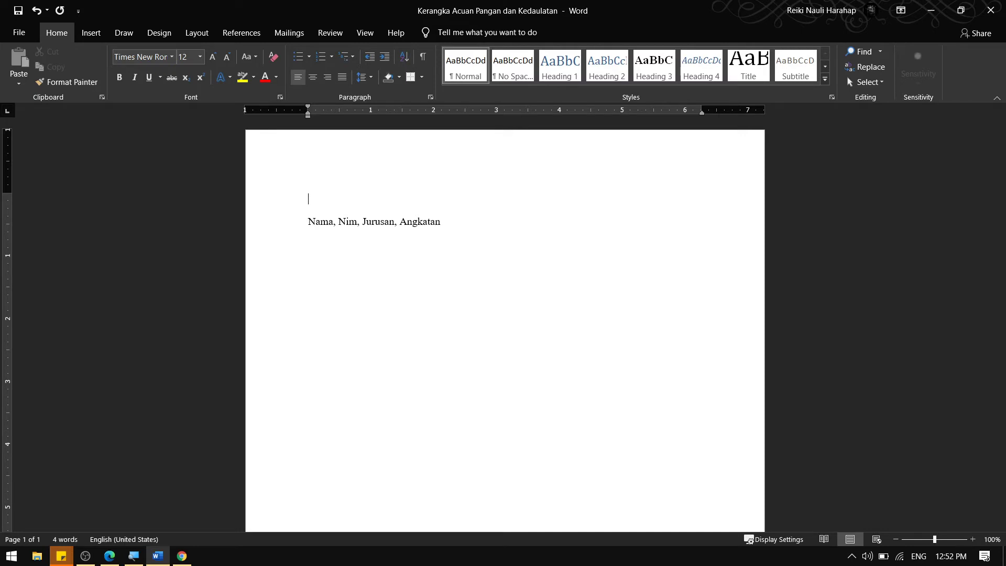
pyautogui.write('Ju')
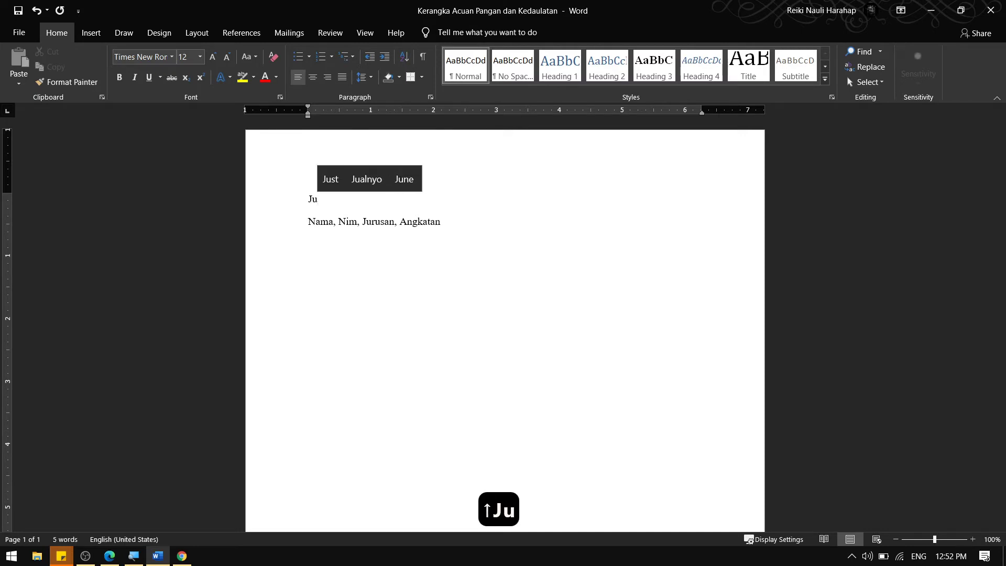
pyautogui.write('dui')
pyautogui.press('BackSpace')
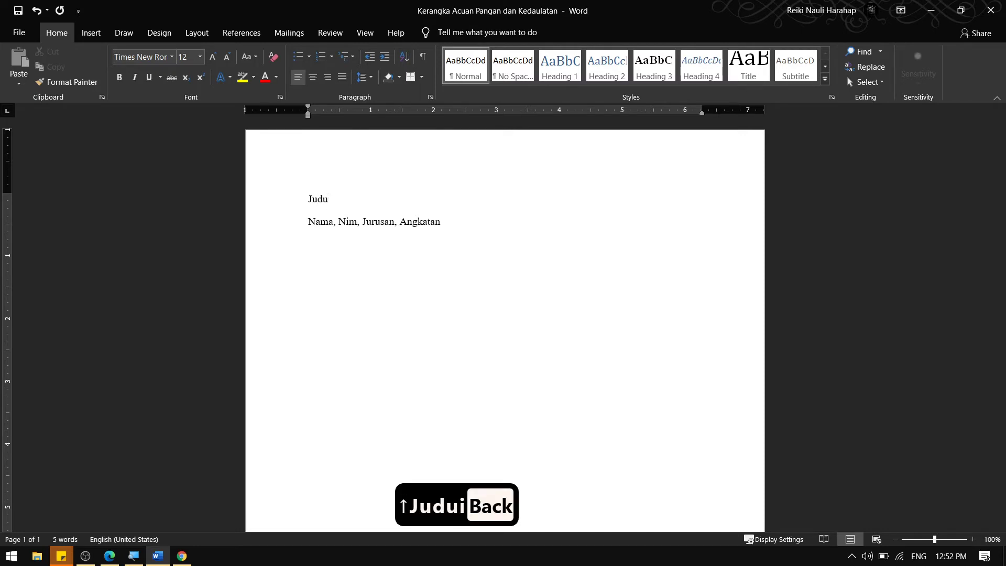
pyautogui.write('l')
pyautogui.press('BackSpace')
pyautogui.press('BackSpace')
pyautogui.press('BackSpace')
pyautogui.press('BackSpace')
pyautogui.press('BackSpace')
# Enter the title "Efektifitas Mengerjakan tugas di malam hari" on the first line, above the "Nama, Nim, Jurusan, Angkatan" line
pyautogui.write('E')
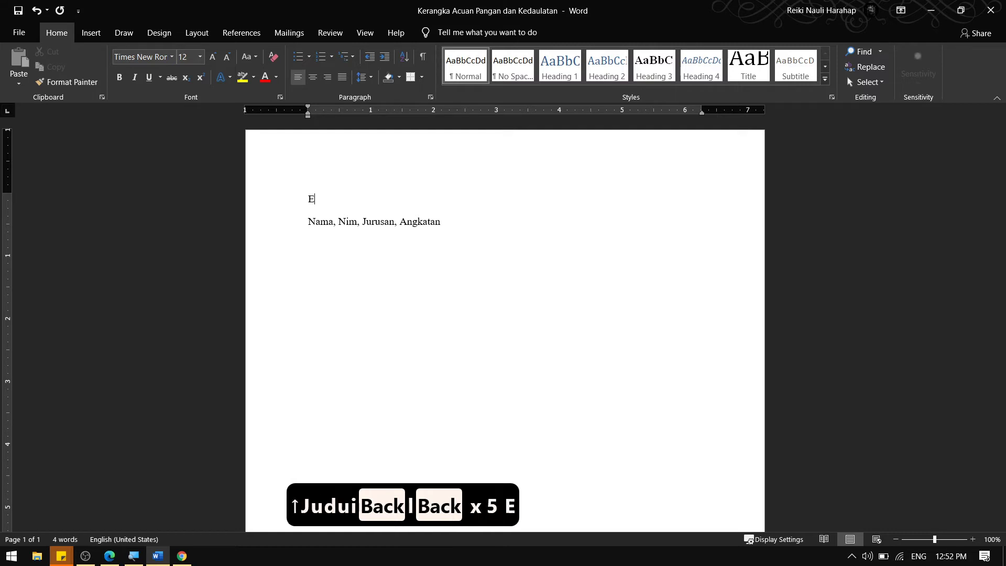
pyautogui.write('fektifitas')
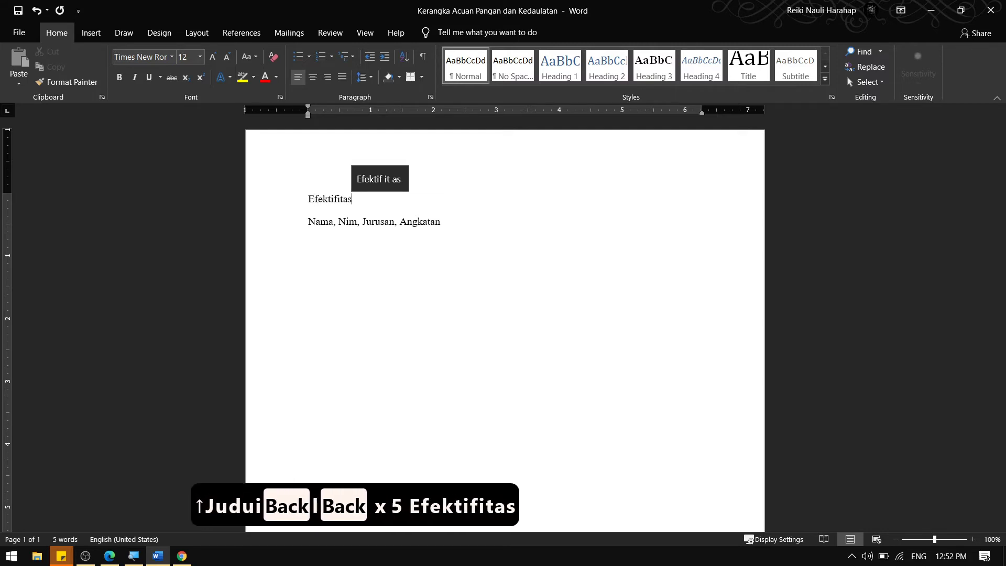
pyautogui.write('MEngerjaka')
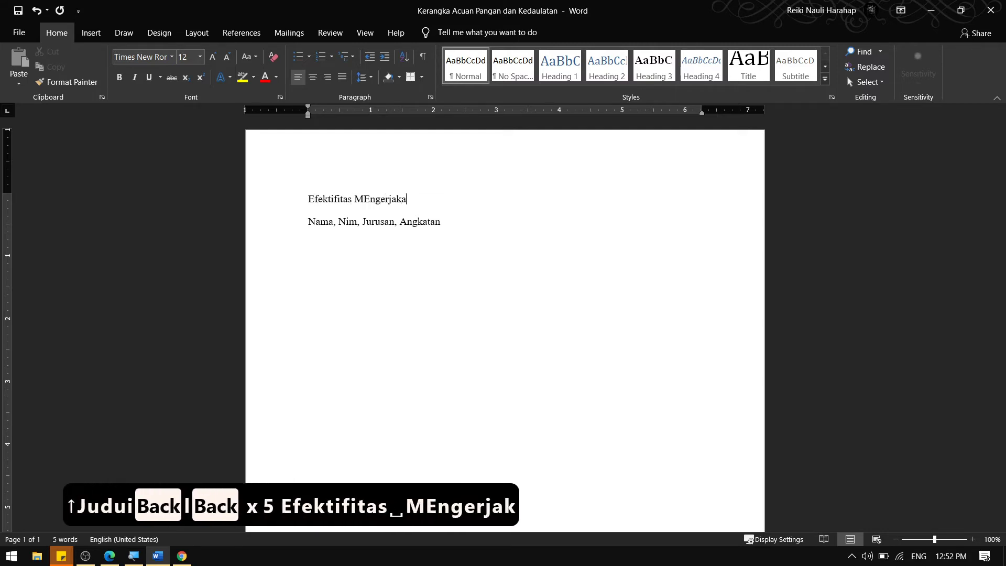
pyautogui.write('n tugas diman')
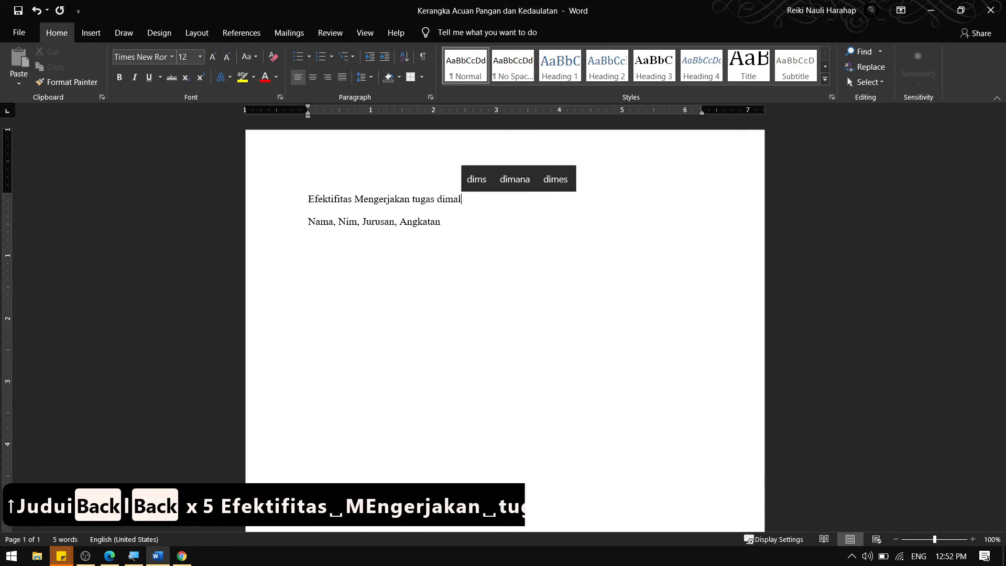
pyautogui.press('BackSpace')
pyautogui.press('BackSpace')
pyautogui.press('BackSpace')
pyautogui.write('malam hari')
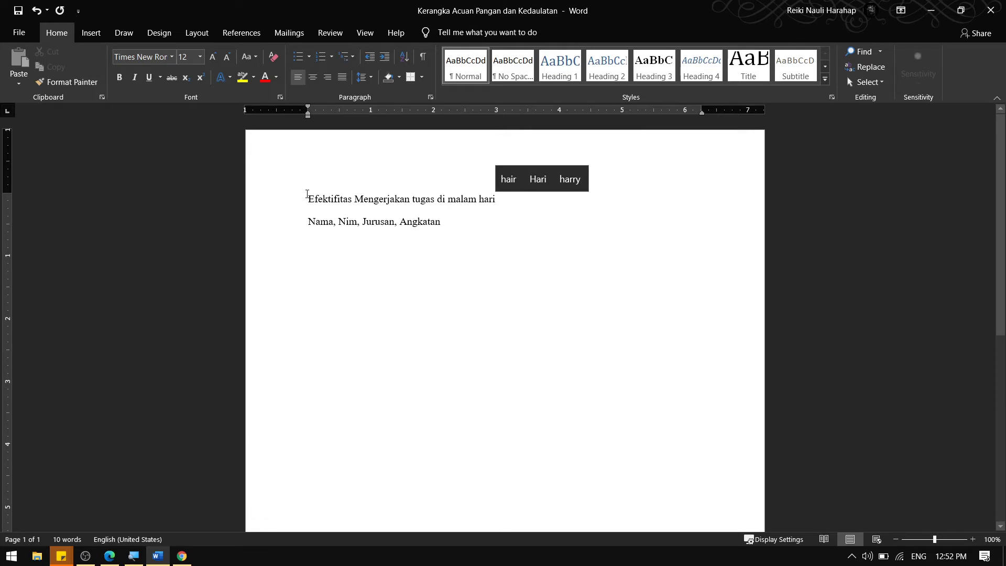
# Set the font size of the title "Efektifitas Mengerjakan tugas di malam hari" to 18
pyautogui.moveTo(307, 198); pyautogui.dragTo(488, 205)
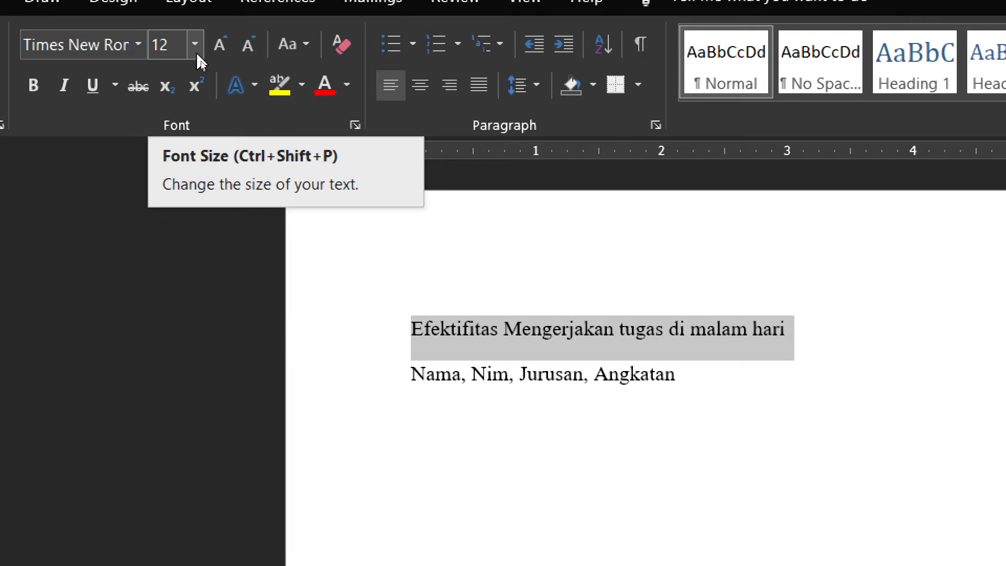
pyautogui.click(196, 52)
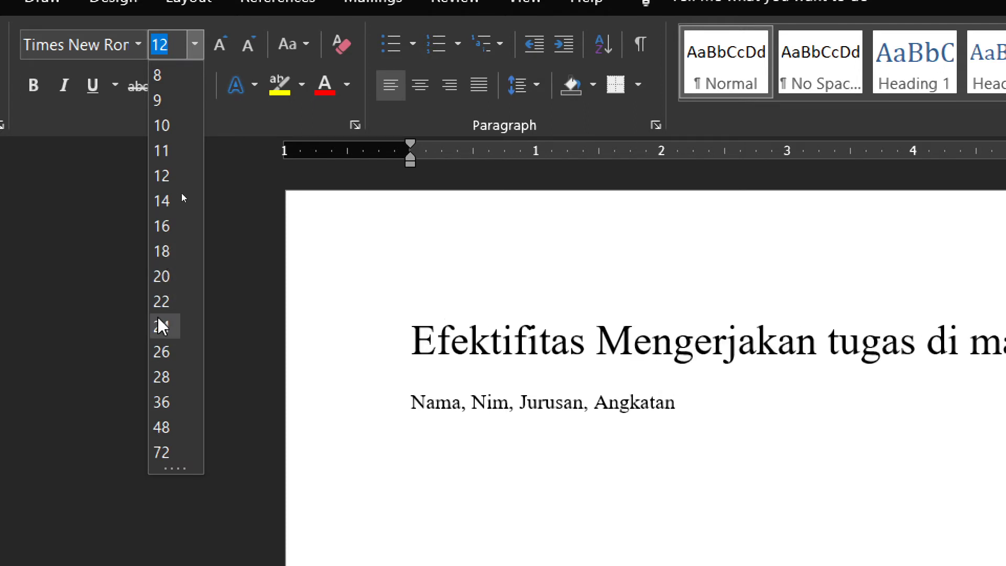
pyautogui.click(162, 251)
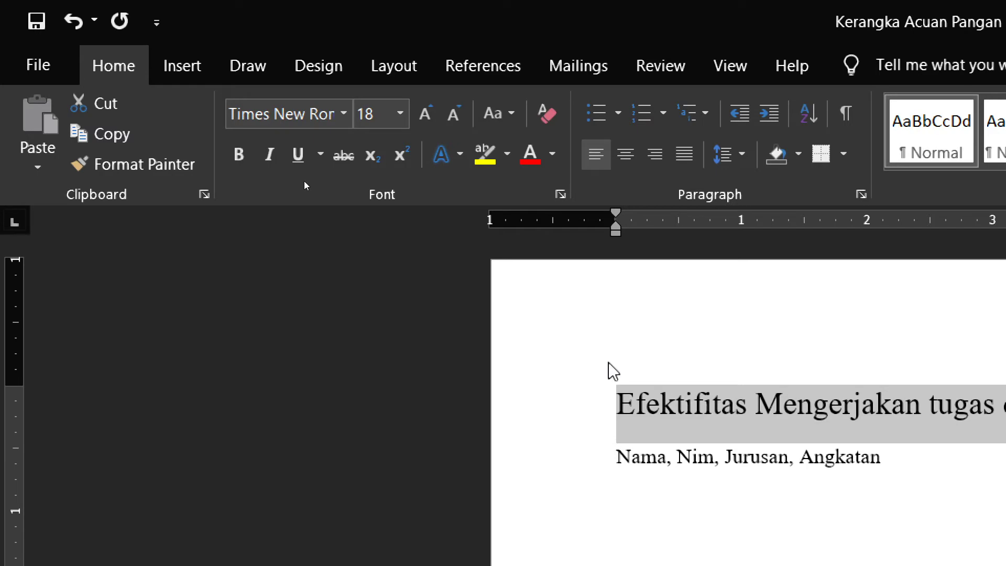
pyautogui.press('super+minus')
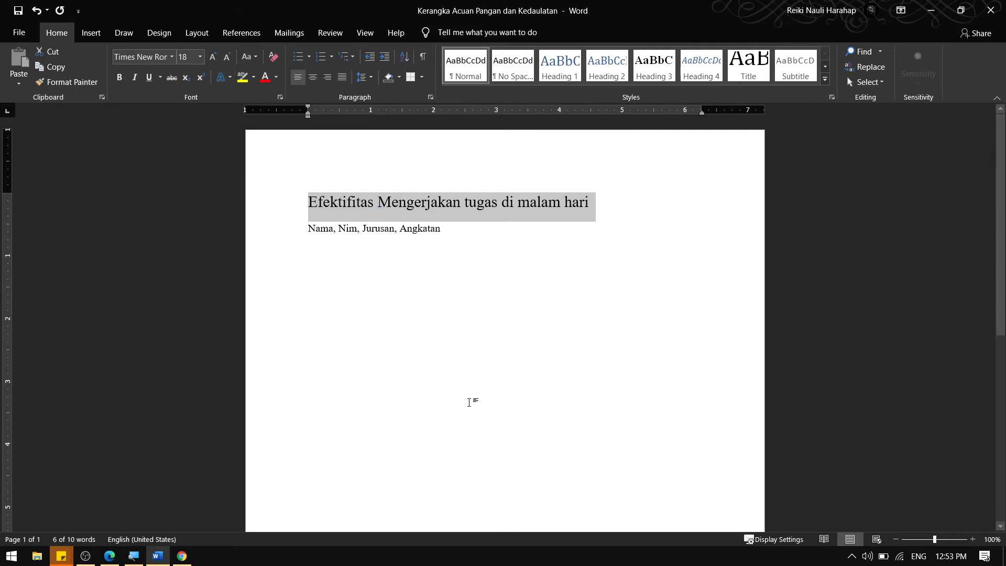
# Shrink the title's font size one step to 16, grow it back to 18, and deselect the title
pyautogui.hotkey('ctrl', 'shift', ',')
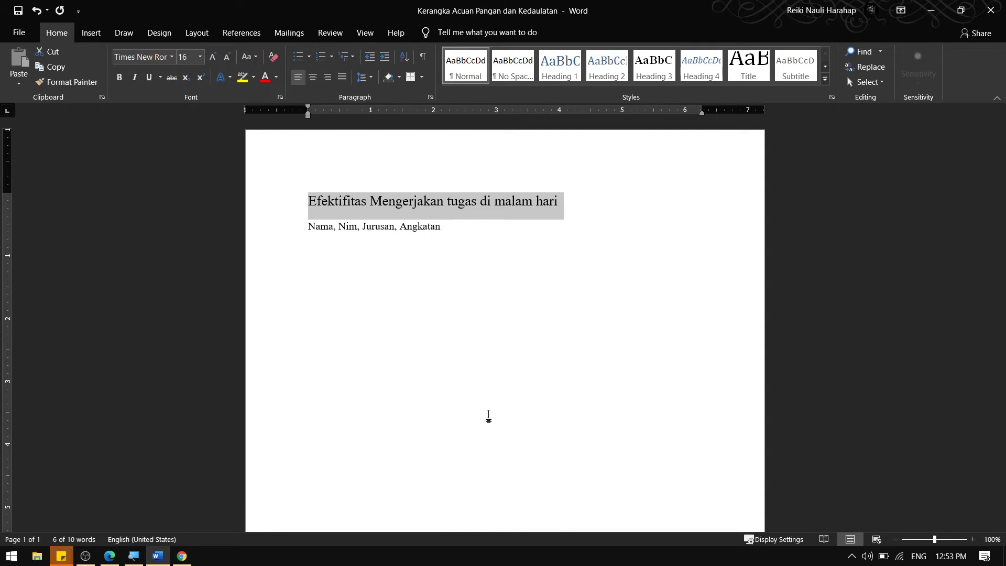
pyautogui.hotkey('ctrl', 'shift', '.')
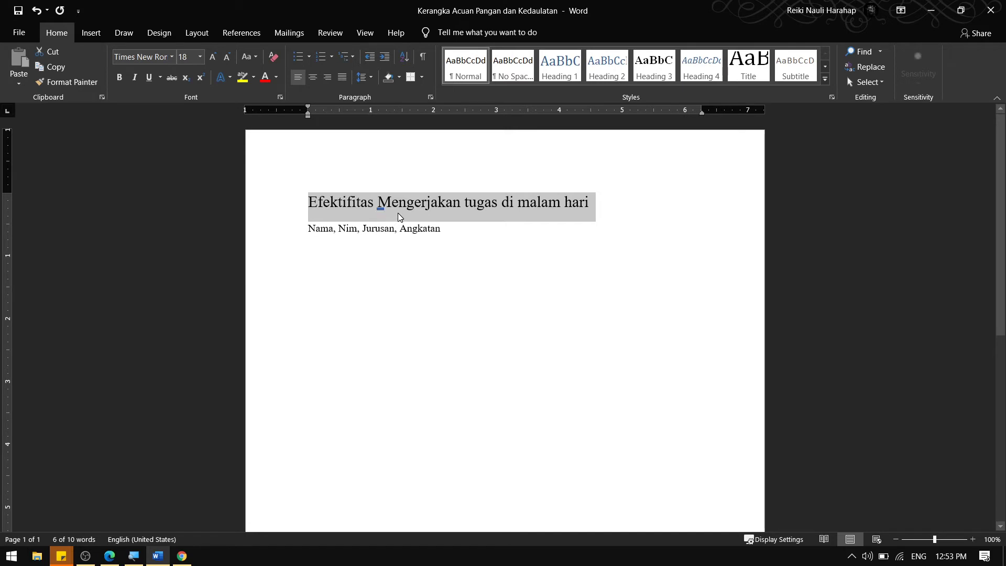
pyautogui.click(370, 216)
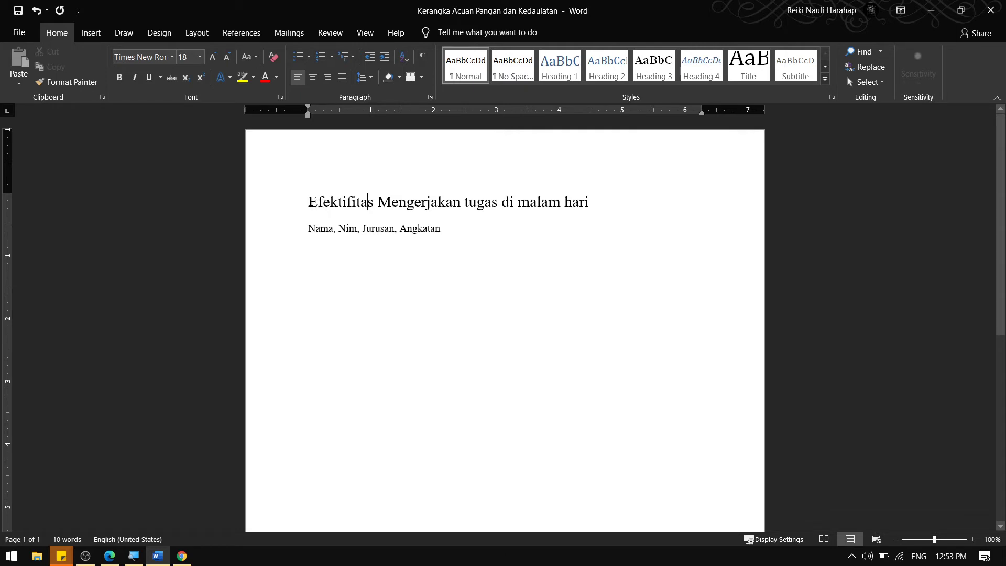
# Preview the text effect styles on the title line and close the gallery without applying one
pyautogui.moveTo(308, 203); pyautogui.dragTo(580, 209)
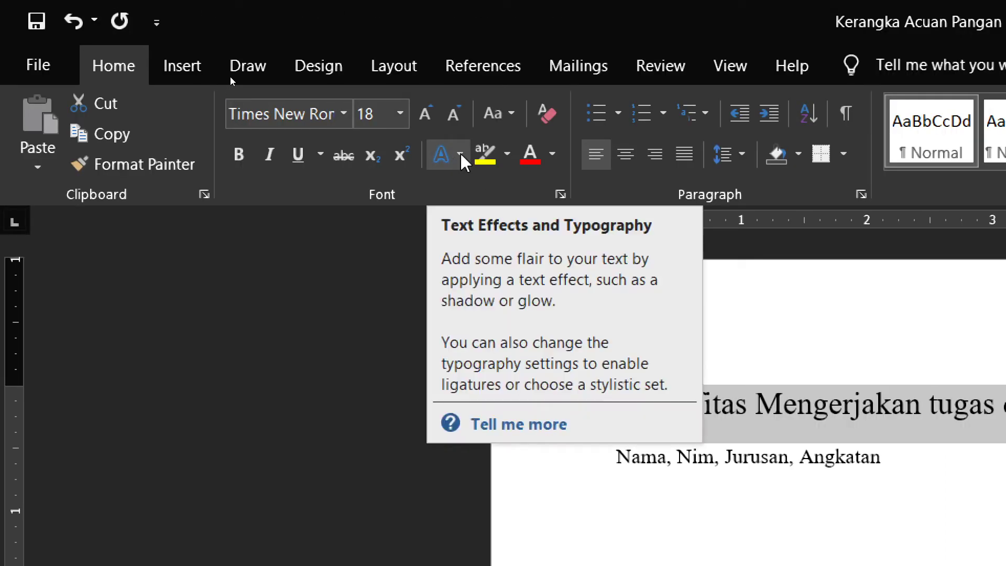
pyautogui.click(461, 154)
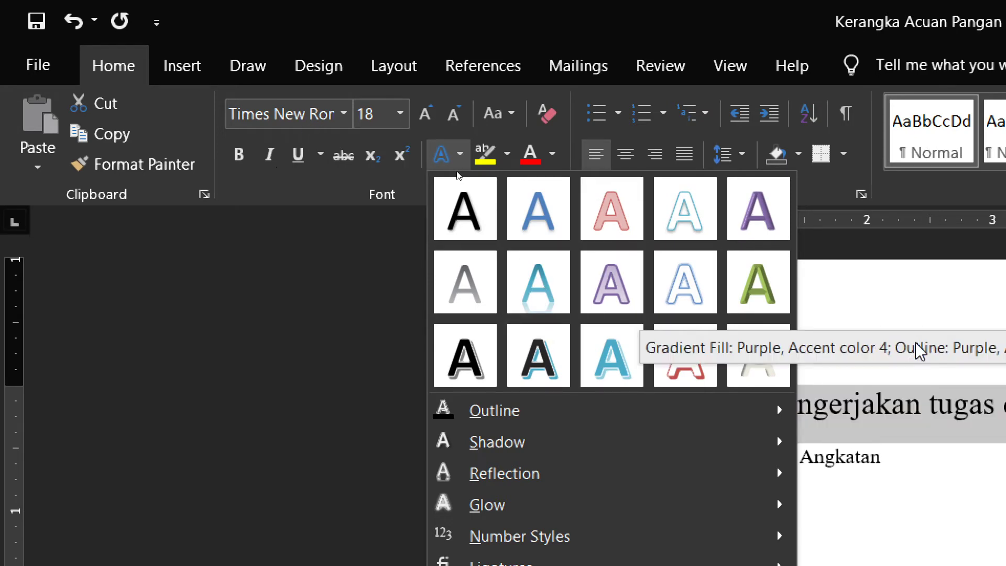
pyautogui.press('super+minus')
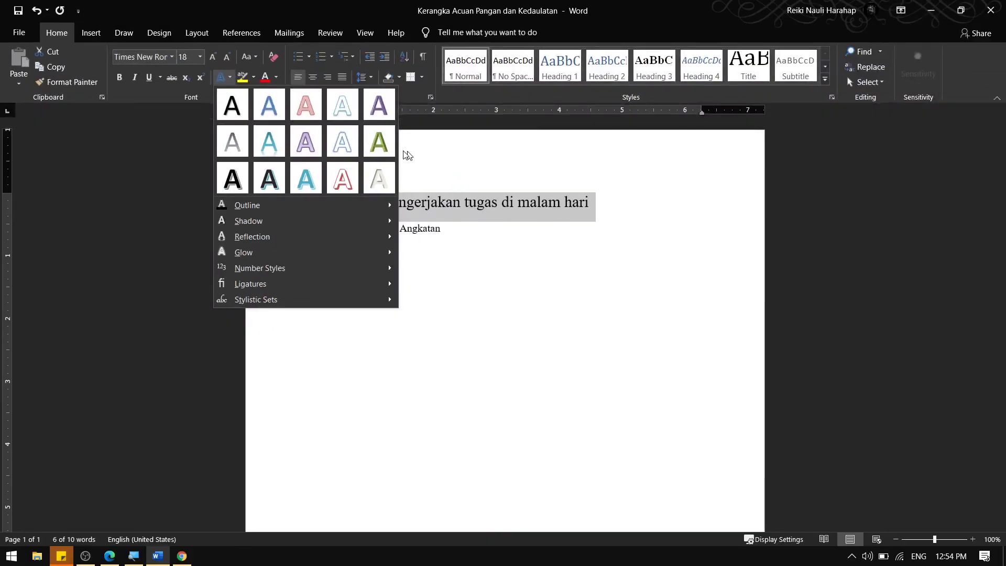
pyautogui.press('super+plus')
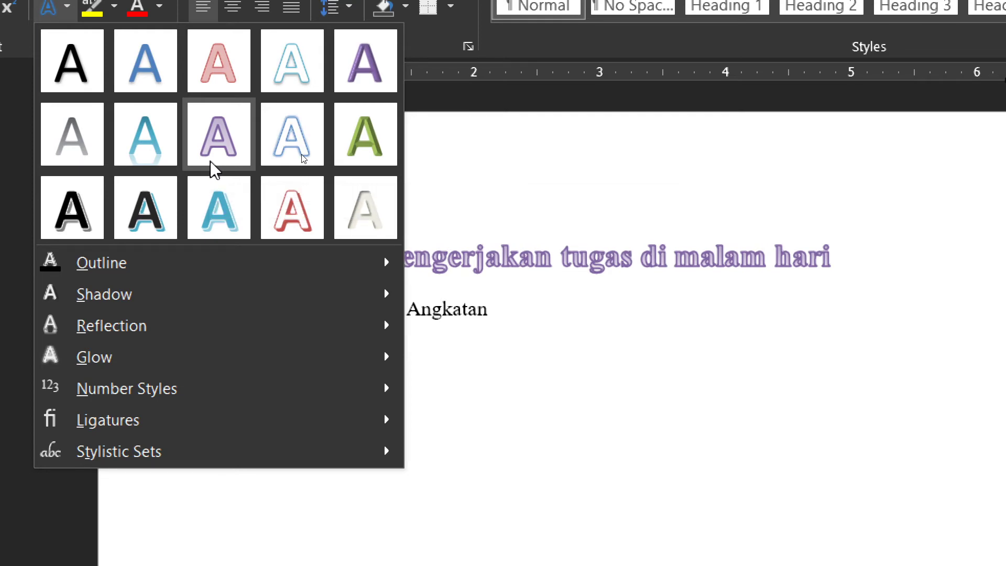
pyautogui.press('super+minus')
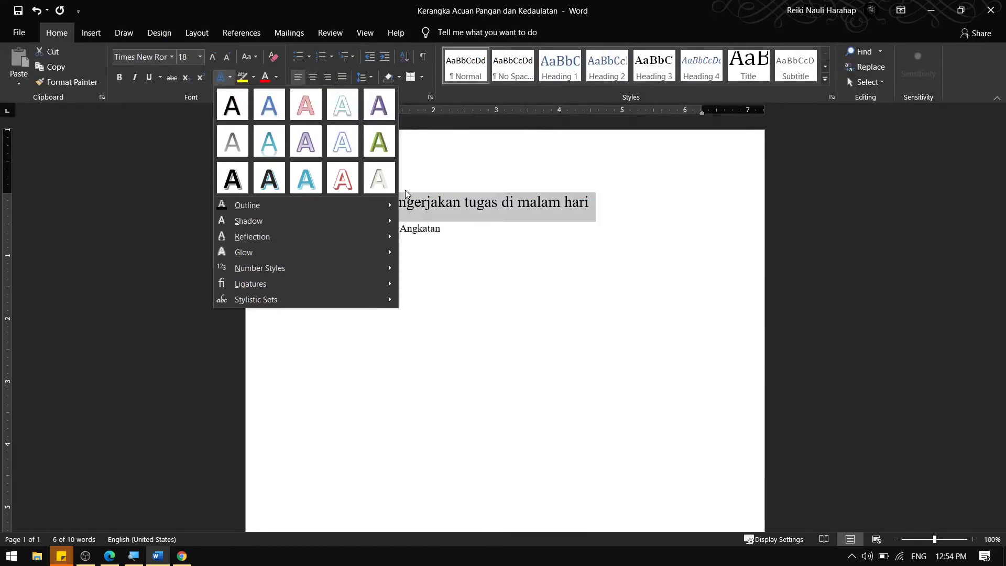
pyautogui.click(404, 189)
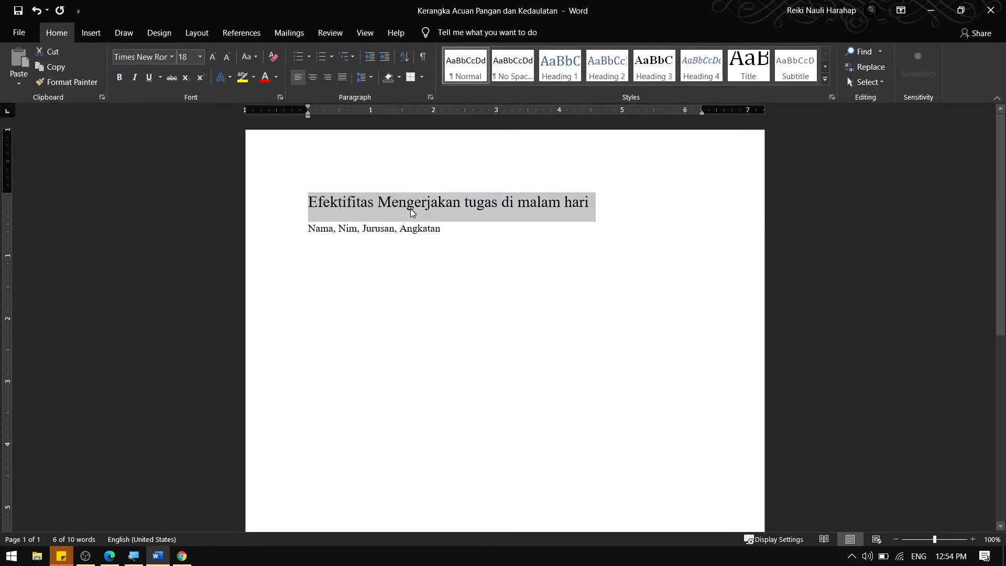
pyautogui.click(386, 241)
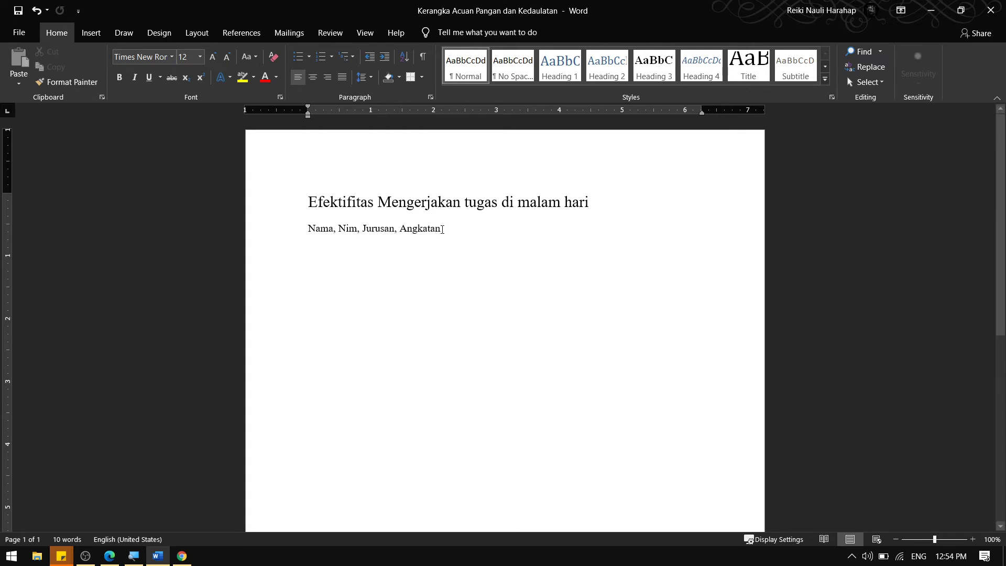
# Colour the "Nama, Nim, Jurusan, Angkatan" line red and preview other font colours such as Dark Blue
pyautogui.moveTo(442, 229); pyautogui.dragTo(322, 232)
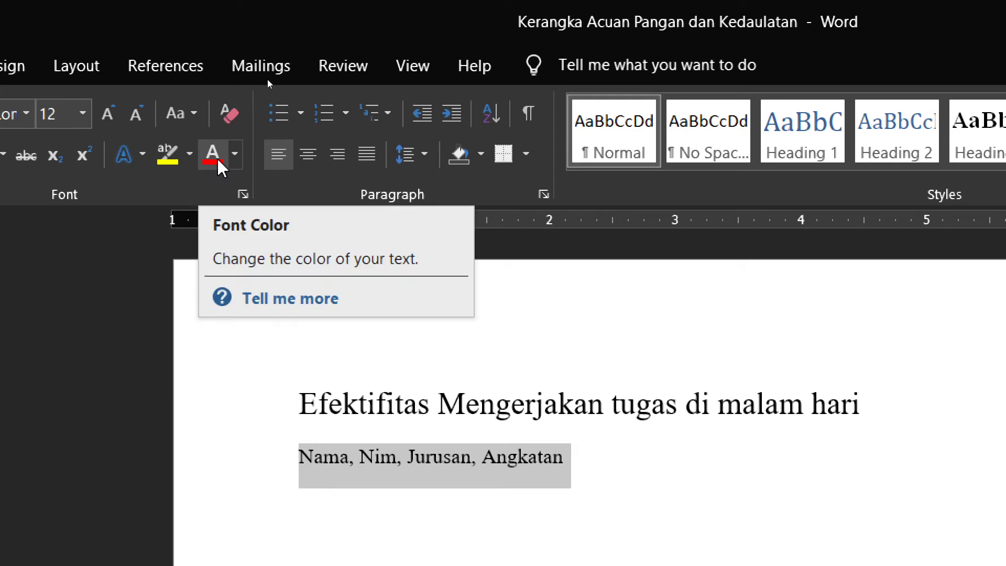
pyautogui.click(217, 157)
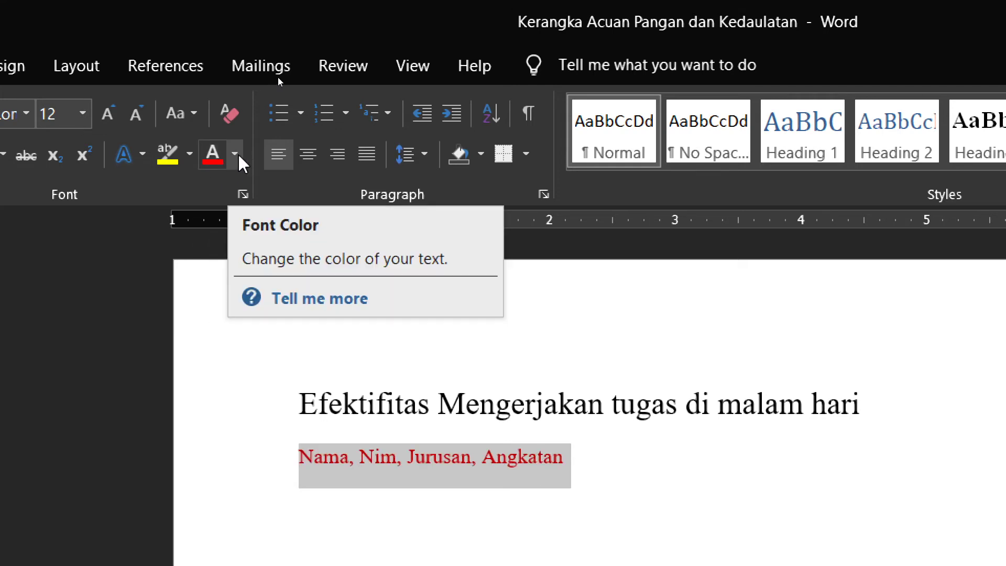
pyautogui.click(235, 153)
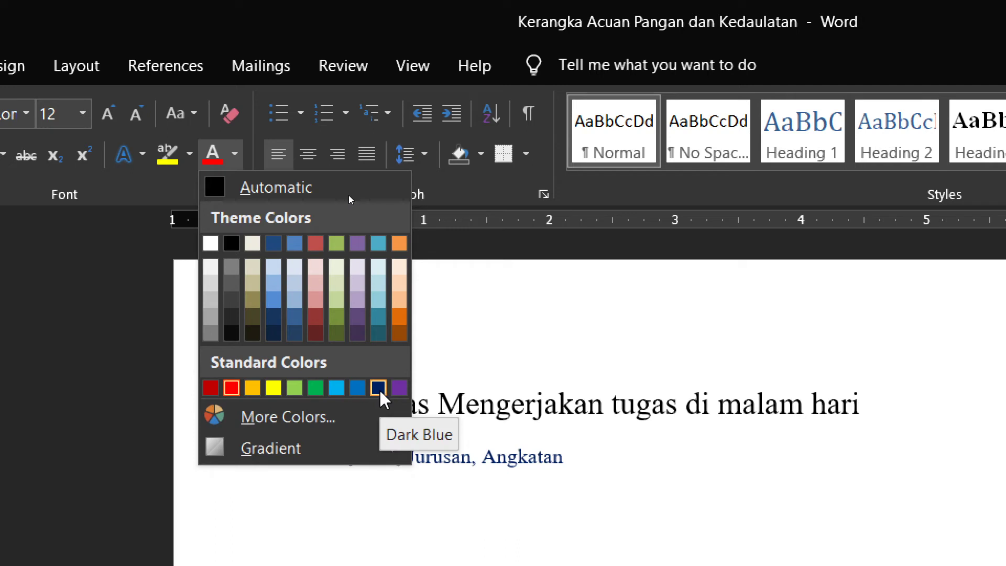
pyautogui.press('Escape')
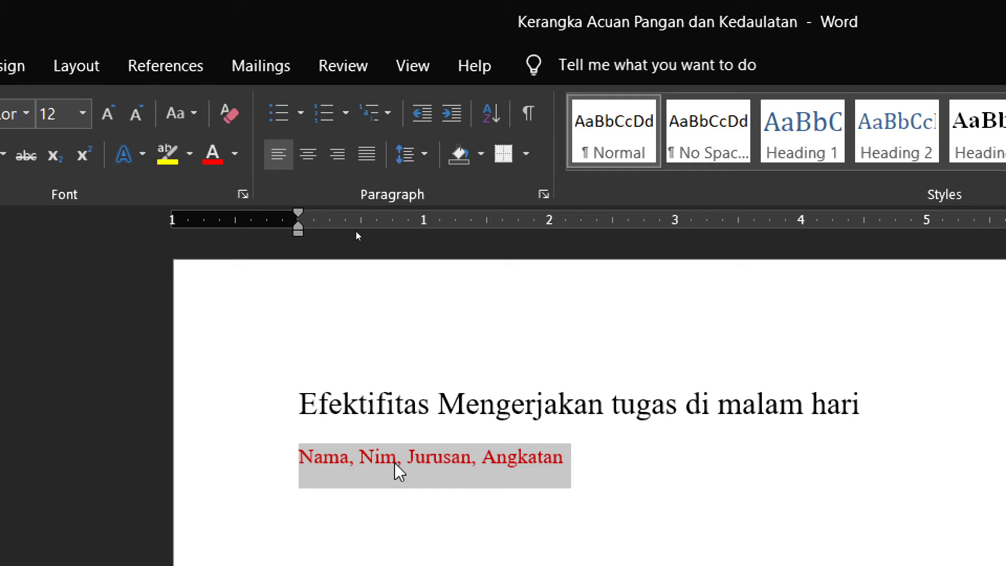
# Set the font colour of the "Nama, Nim, Jurusan, Angkatan" line to Automatic and deselect the line
pyautogui.click(236, 152)
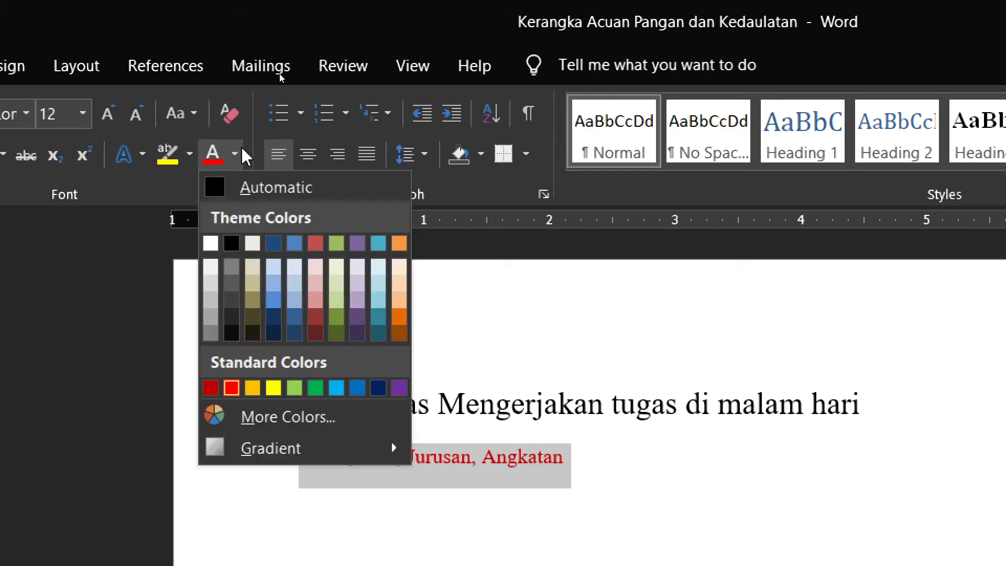
pyautogui.click(229, 198)
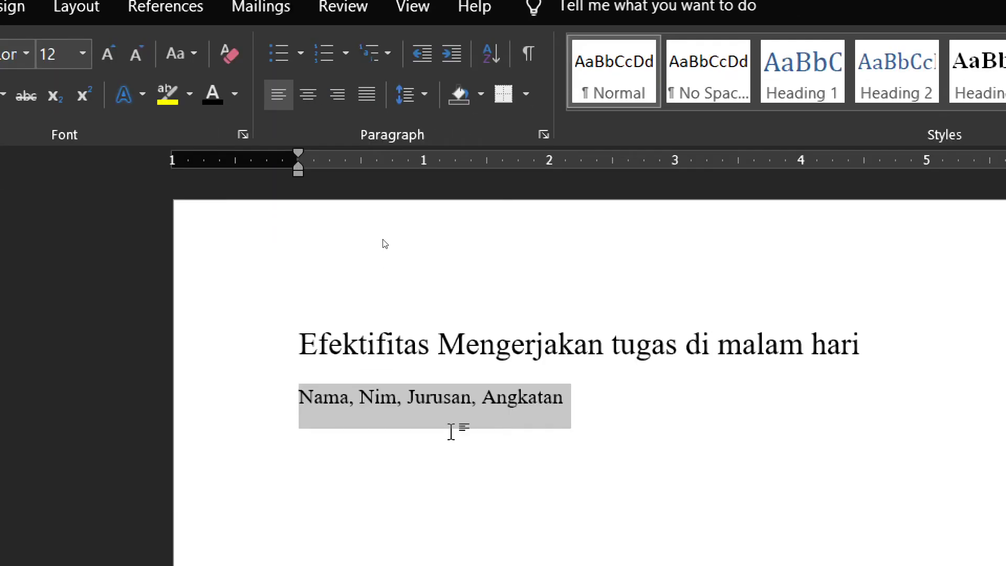
pyautogui.click(444, 457)
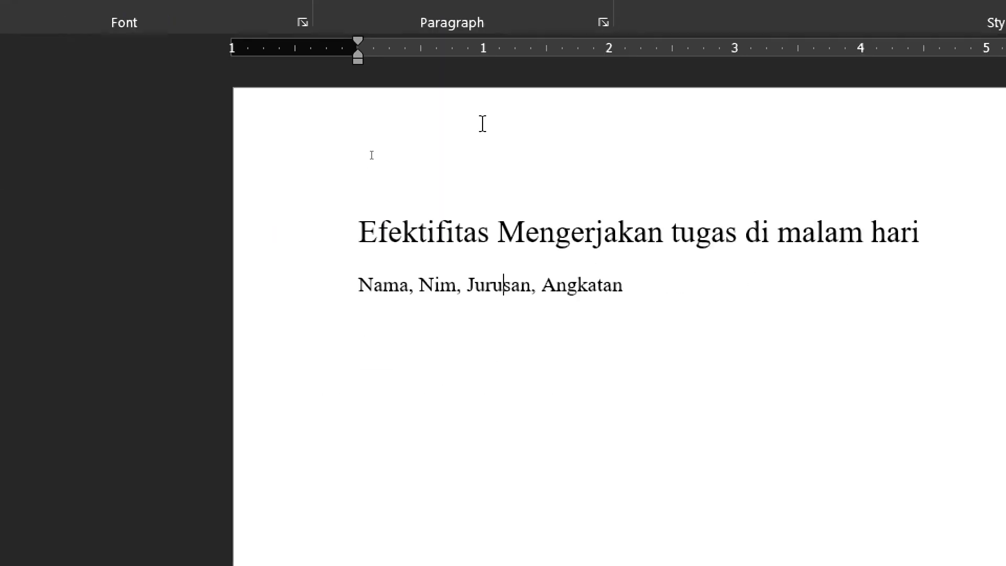
# Delete the first "u" from the word "Jurusan" in the line below the title
pyautogui.press('super+minus')
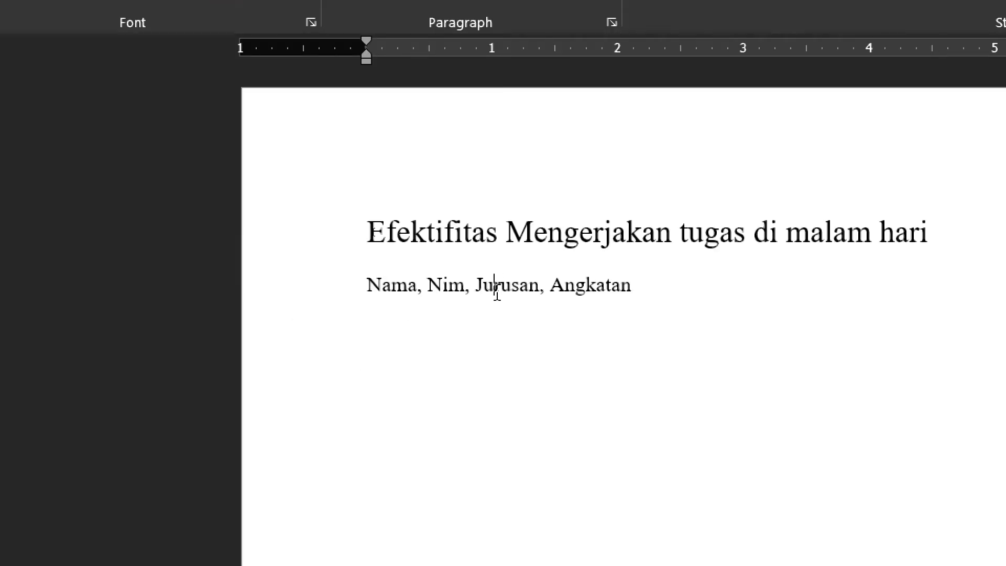
pyautogui.press('BackSpace')
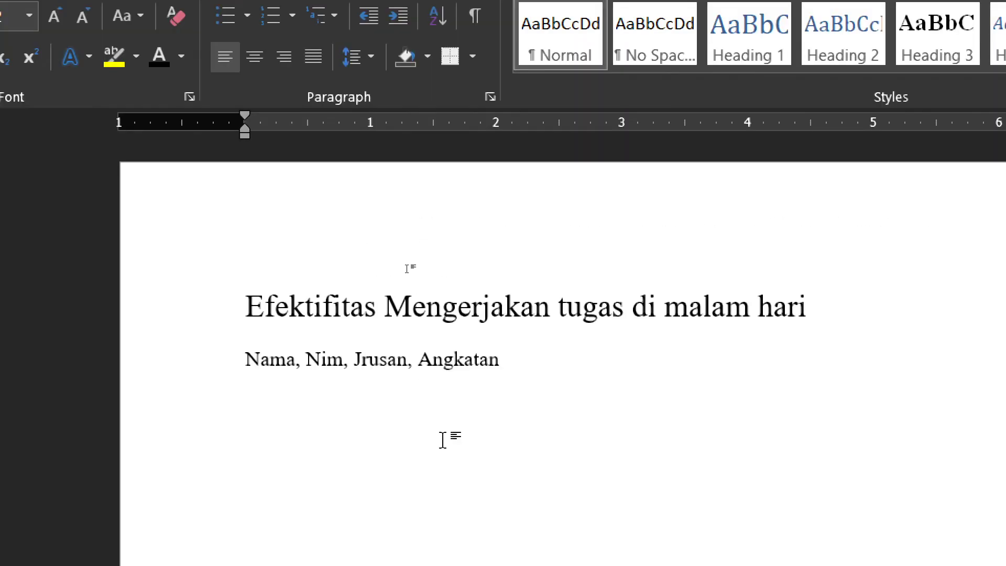
pyautogui.click(474, 403)
# Highlight the "Nama, Nim, Jrusan, Angkatan" line in yellow and undo the highlighting
pyautogui.press('super+minus')
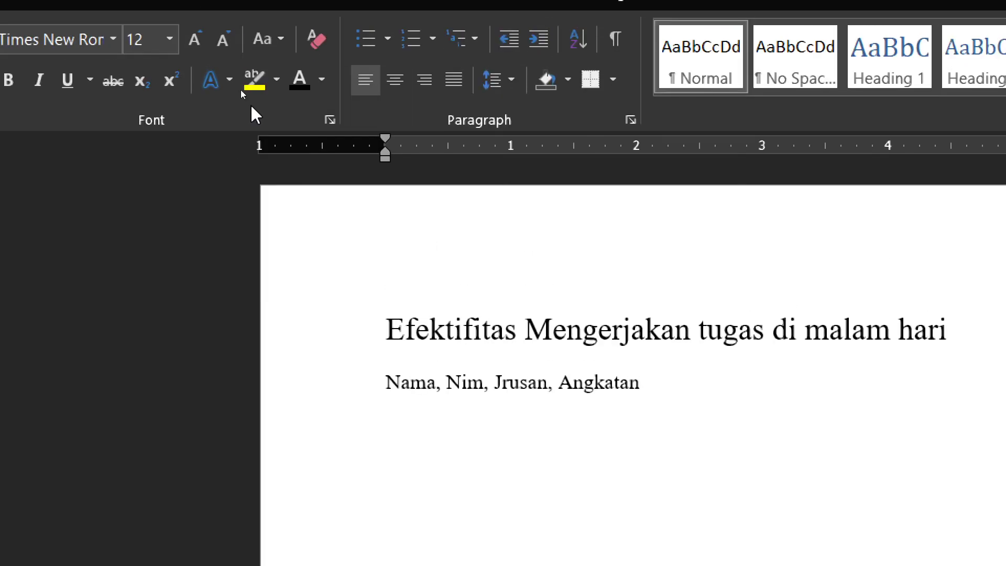
pyautogui.press('super+minus')
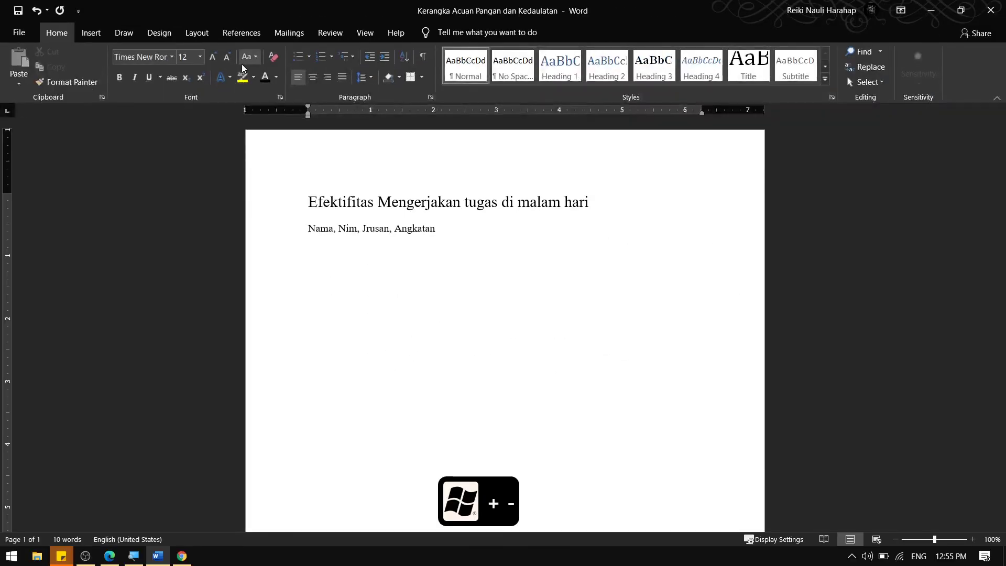
pyautogui.press('super+plus')
pyautogui.press('super+plus')
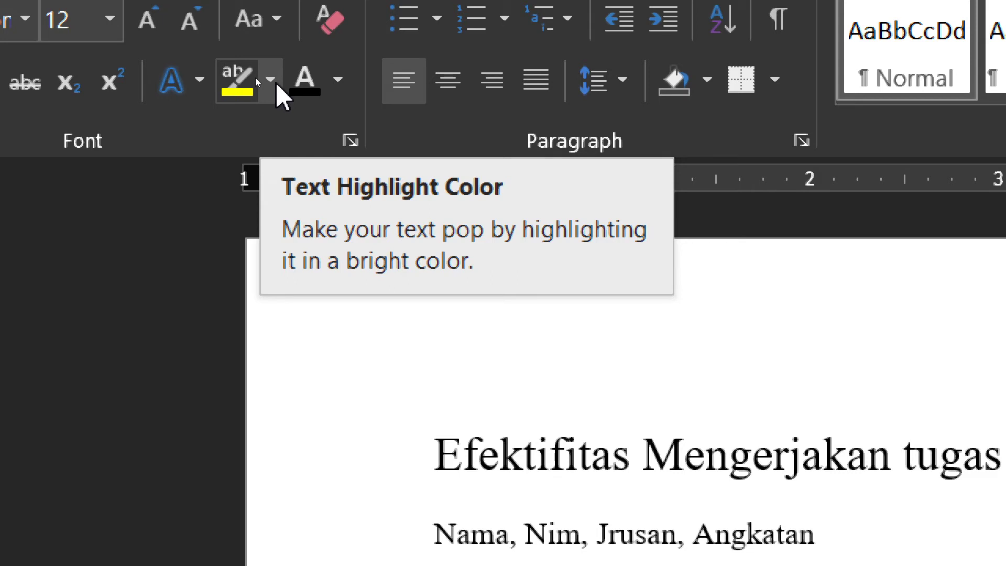
pyautogui.click(270, 79)
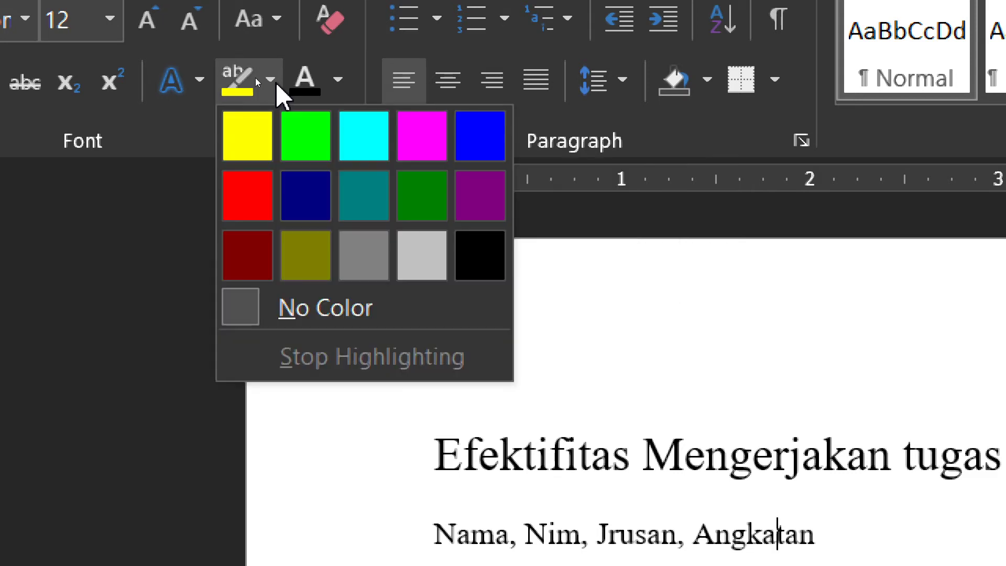
pyautogui.click(246, 138)
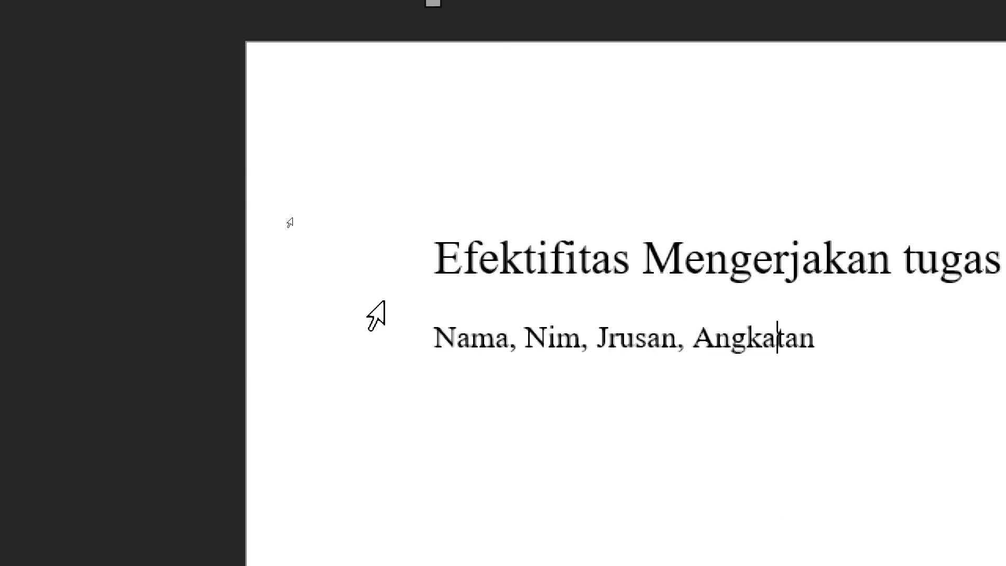
pyautogui.moveTo(433, 340)
pyautogui.mouseDown()
pyautogui.moveTo(565, 353)
pyautogui.moveTo(790, 350)
pyautogui.mouseUp()
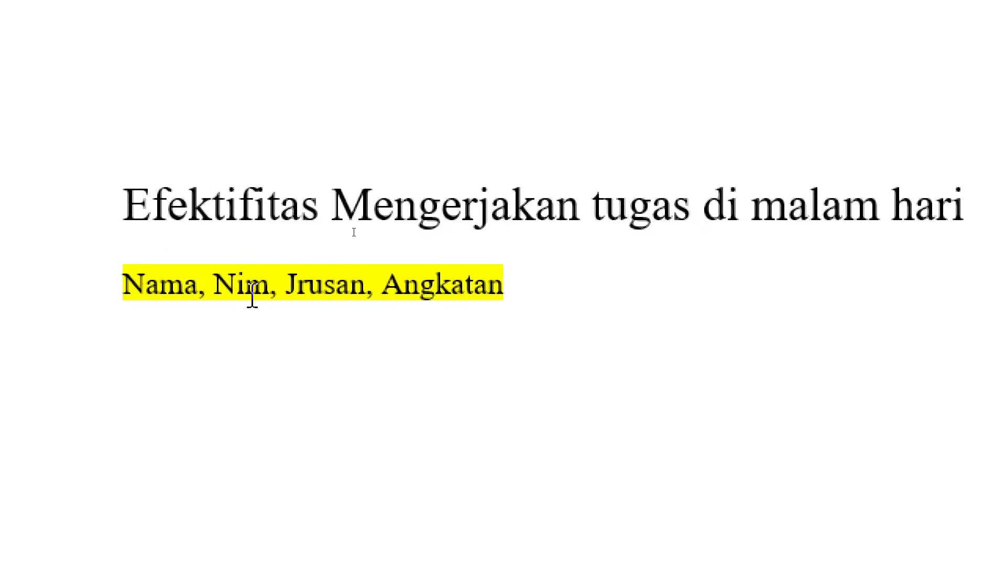
pyautogui.hotkey('ctrl', 'z')
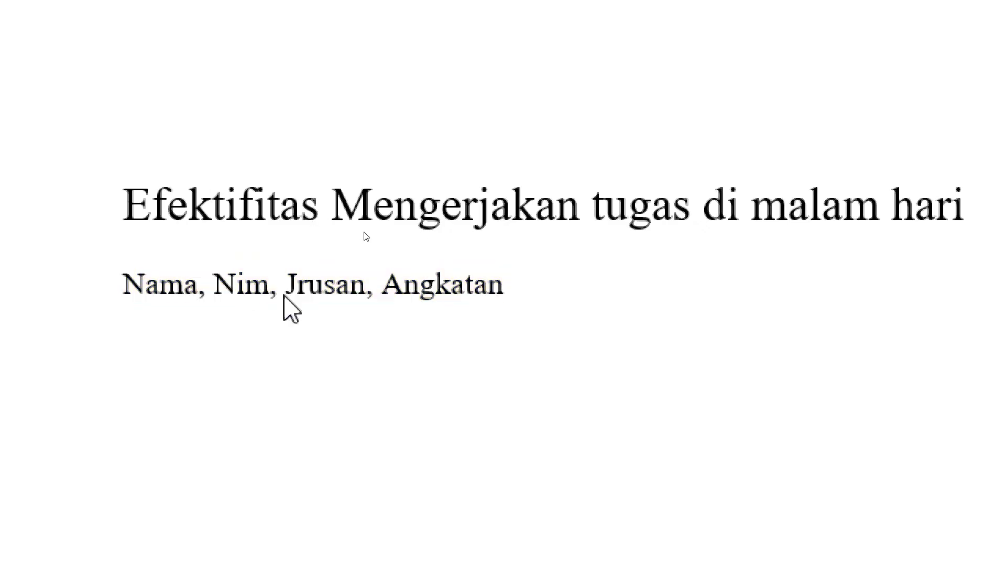
# Highlight only the word "Jrusan" in the line below the title in yellow
pyautogui.tripleClick(524, 287)
pyautogui.click(378, 275)
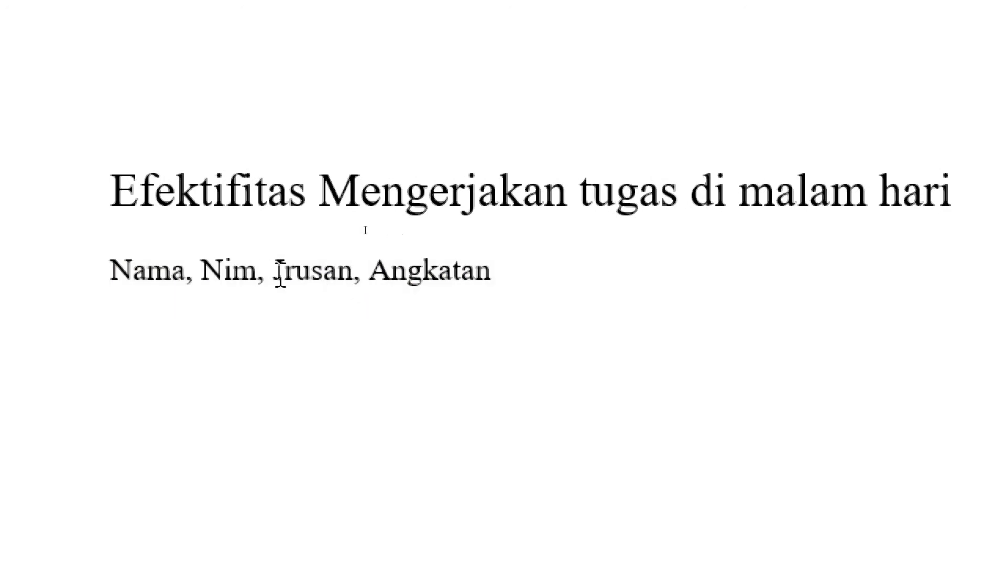
pyautogui.moveTo(275, 273); pyautogui.dragTo(351, 277)
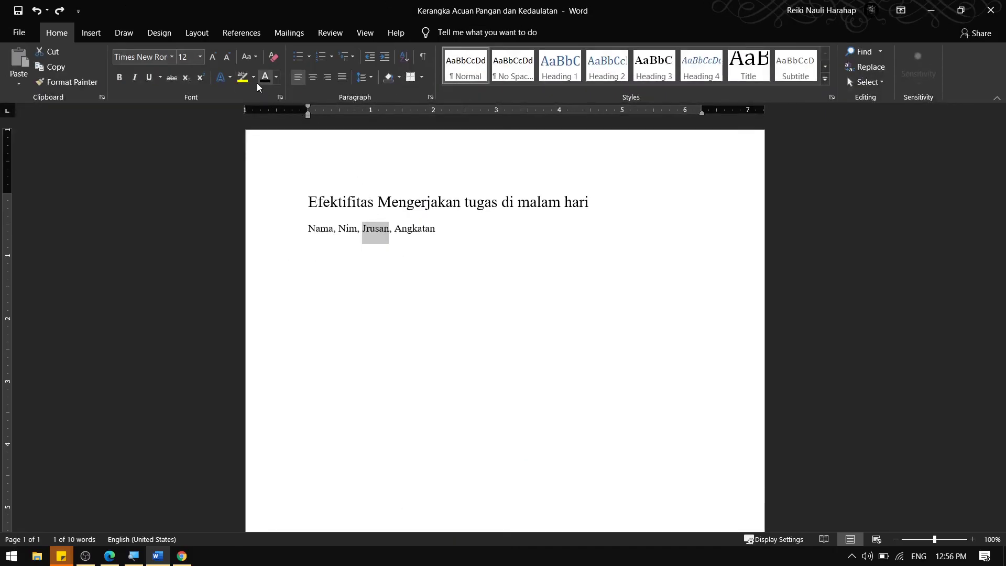
pyautogui.click(248, 81)
pyautogui.click(308, 182)
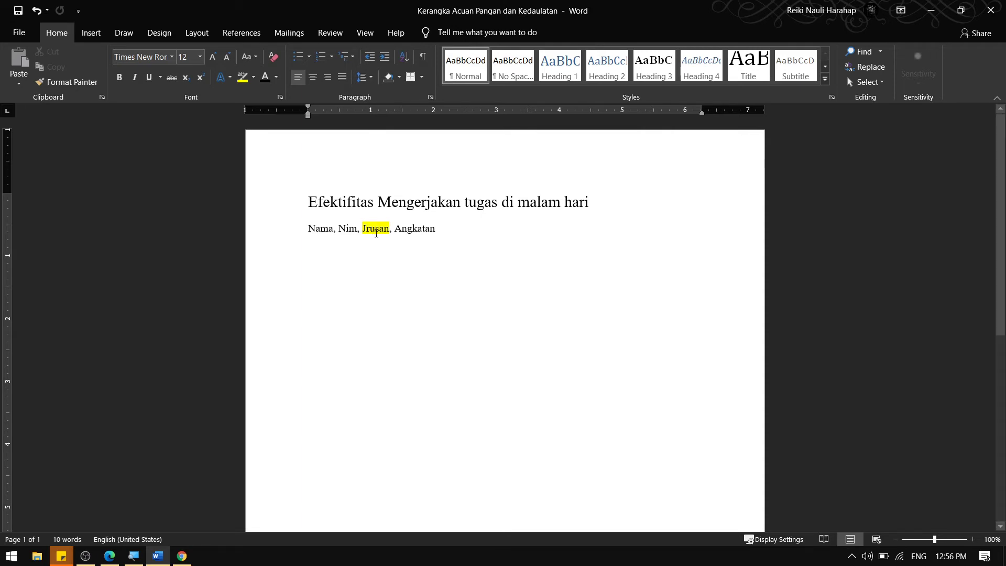
# Undo the yellow highlight and restore the missing "u" so the word reads "Jurusan"
pyautogui.hotkey('ctrl', 'z')
pyautogui.write('u')
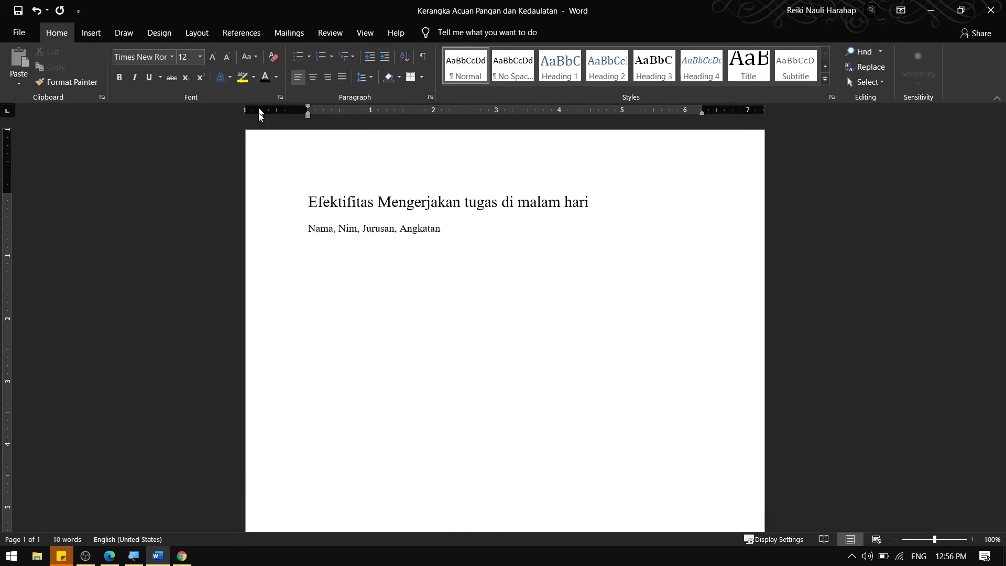
# Enlarge the title text by three increments with Increase Font Size, going past 22
pyautogui.moveTo(309, 203); pyautogui.dragTo(576, 212)
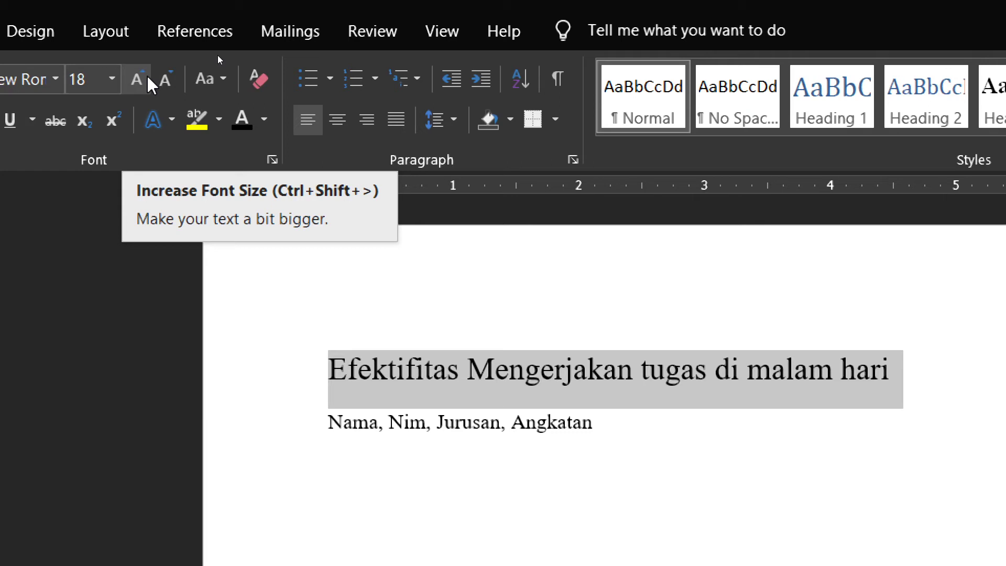
pyautogui.click(149, 79)
pyautogui.click(149, 80)
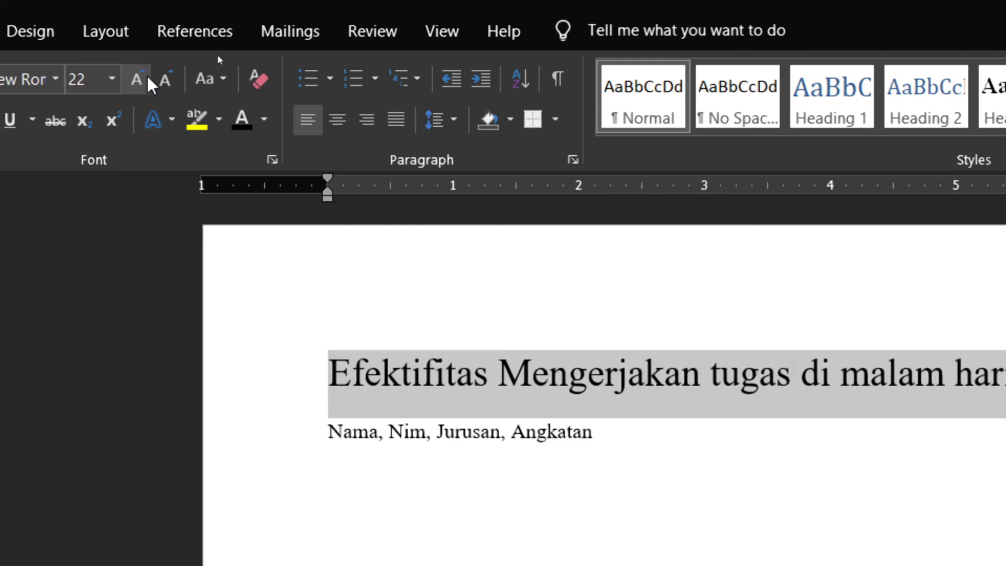
pyautogui.click(148, 79)
# Reduce the title text to size 16 with Decrease Font Size
pyautogui.click(165, 78)
pyautogui.click(166, 79)
pyautogui.click(167, 79)
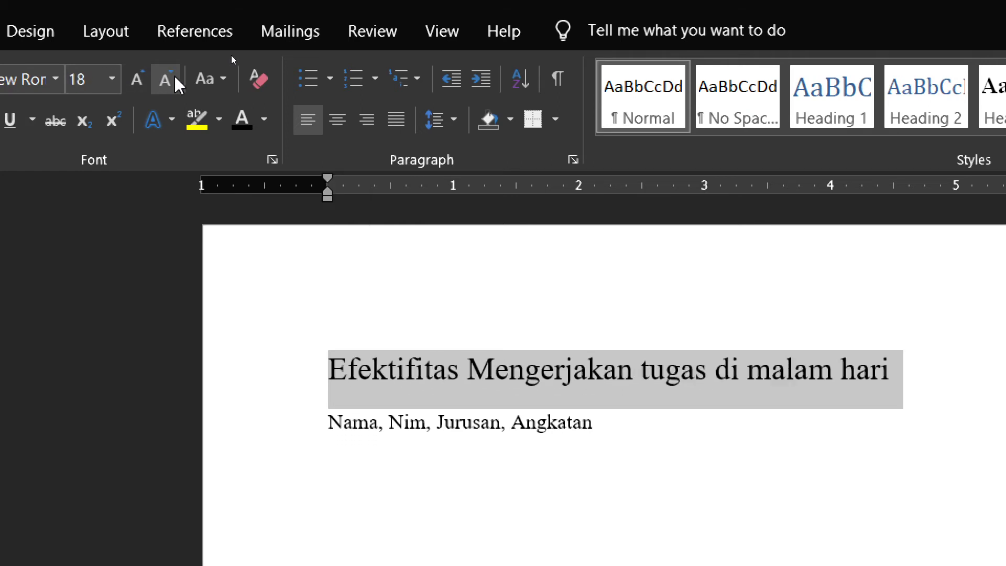
pyautogui.click(168, 79)
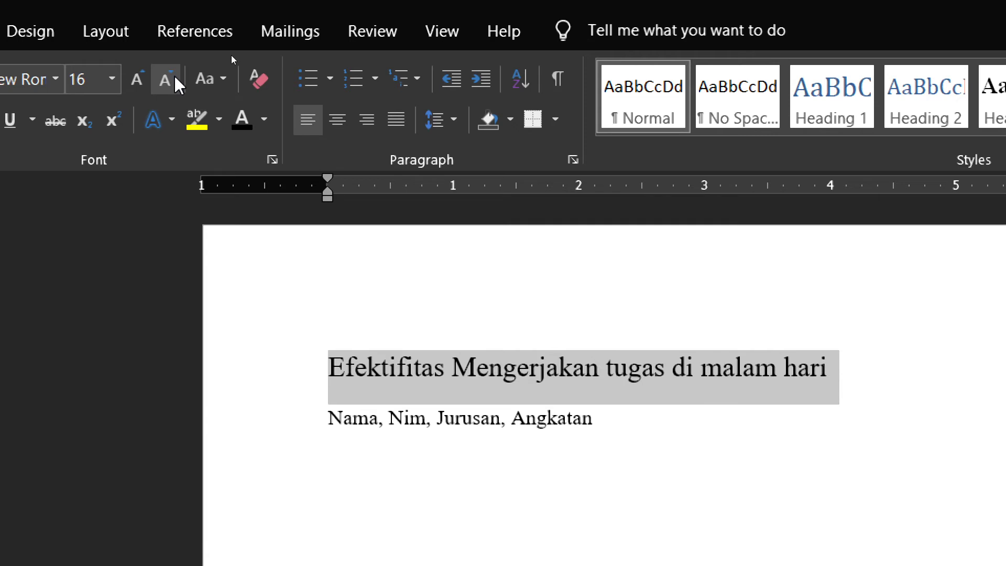
# Grow and shrink the title's font size by single increments several times, end at size 16, and deselect the title
pyautogui.click(137, 82)
pyautogui.click(163, 82)
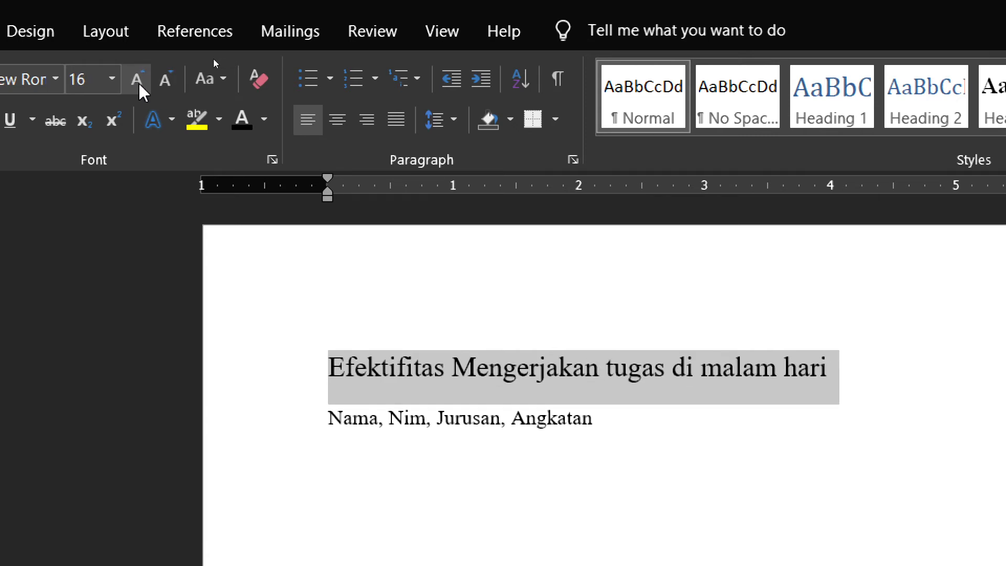
pyautogui.click(138, 83)
pyautogui.click(164, 84)
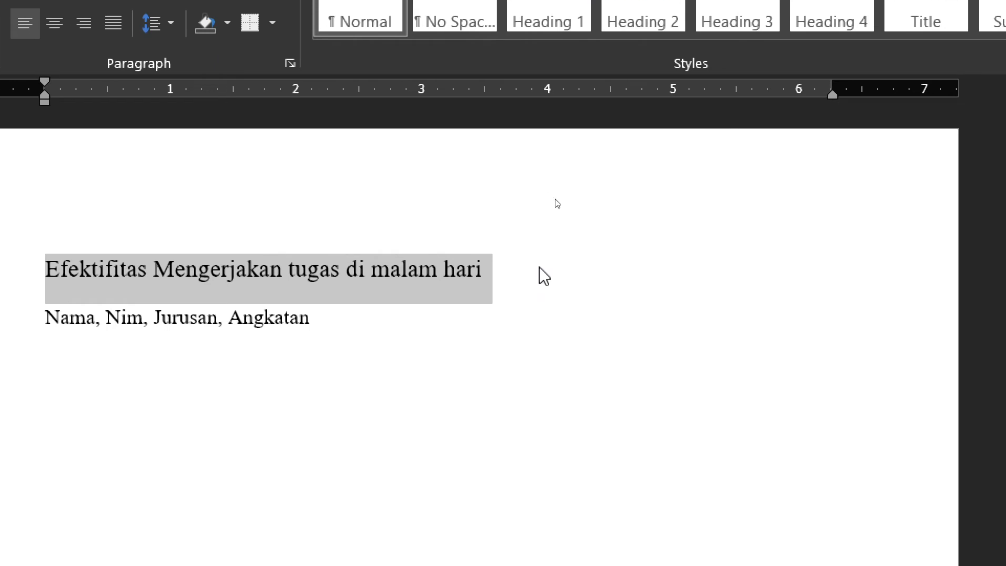
pyautogui.hotkey('ctrl', 'shift', '.')
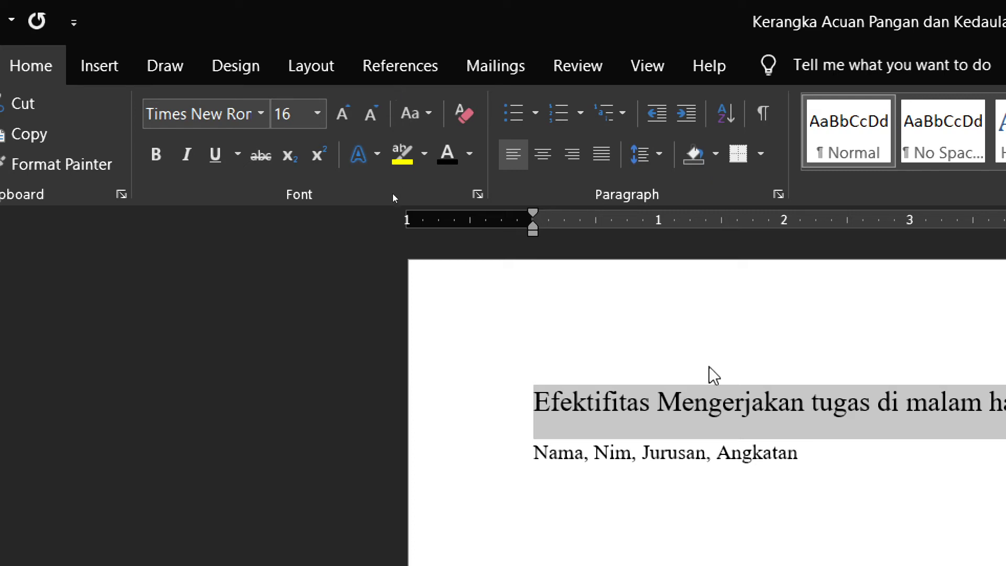
pyautogui.click(710, 403)
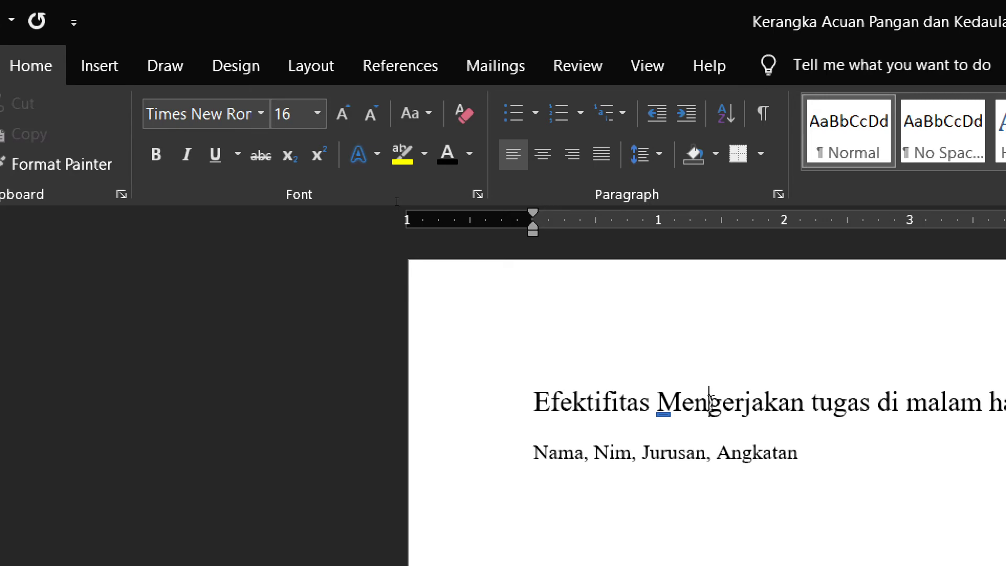
pyautogui.press('super+minus')
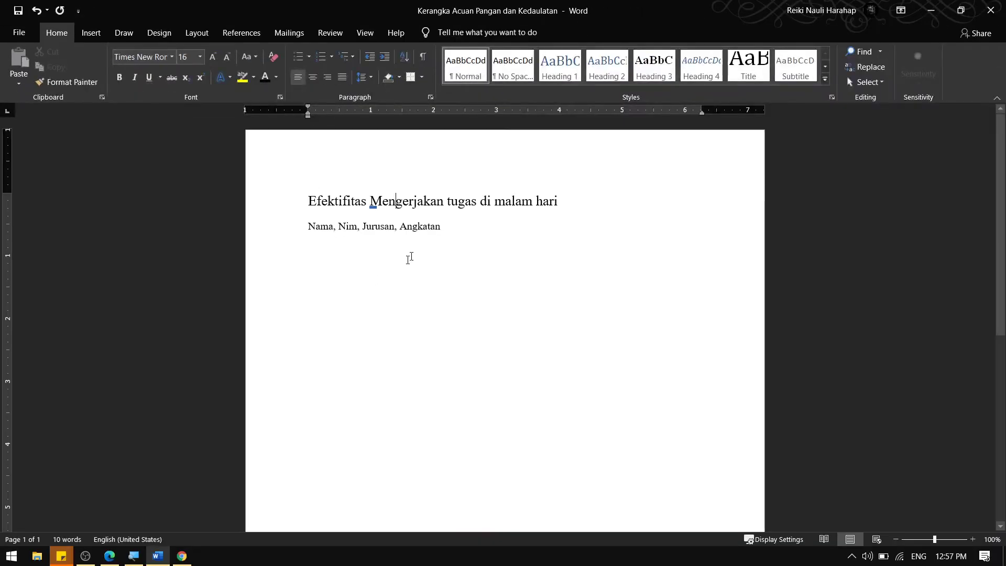
# Replace the title with the capitalised text "EFEKTIVITAS MENGERJAKAN TUGAS DI MALAM HARI"
pyautogui.moveTo(558, 202); pyautogui.dragTo(308, 204)
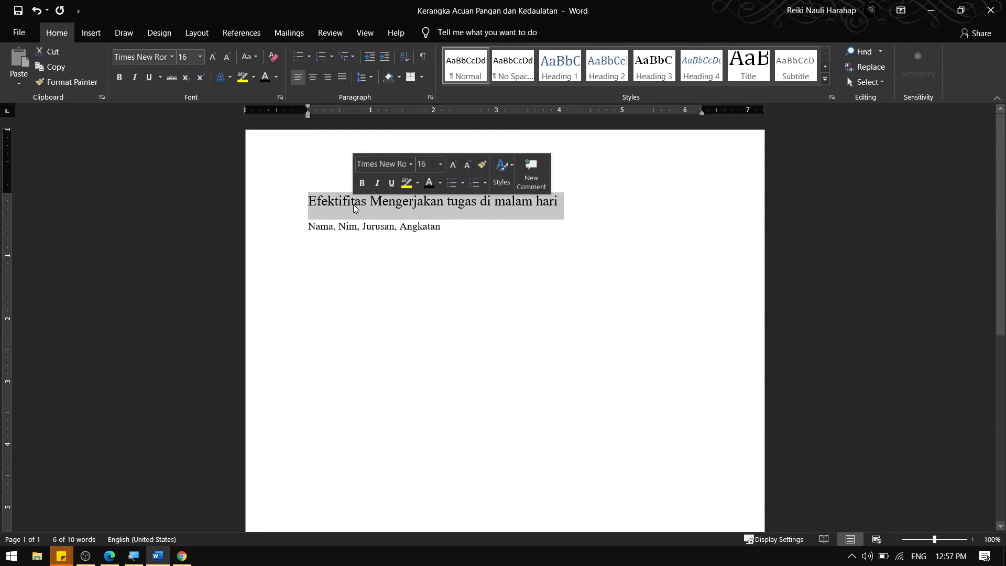
pyautogui.press('capslock')
pyautogui.write('E')
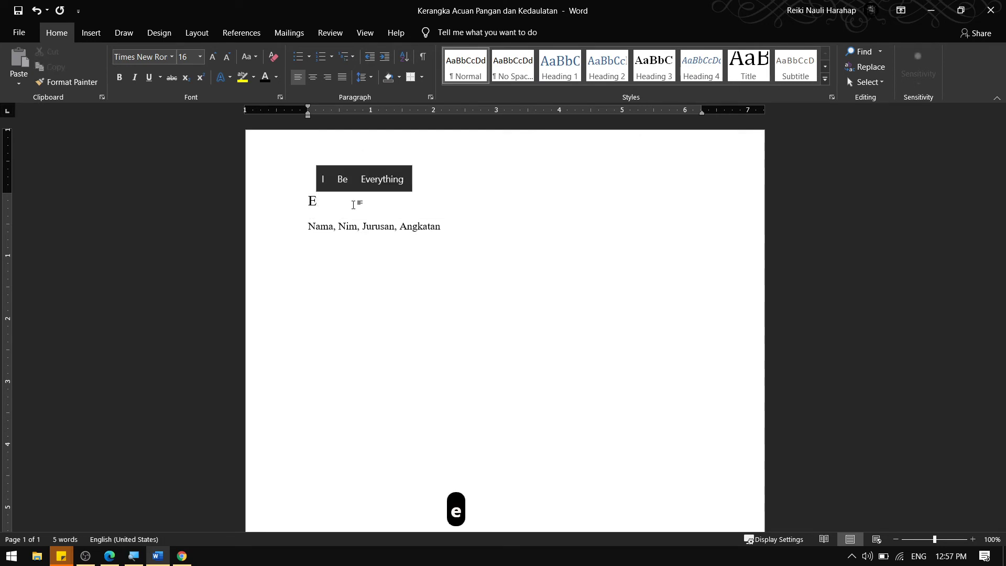
pyautogui.write('FEKTIFITA')
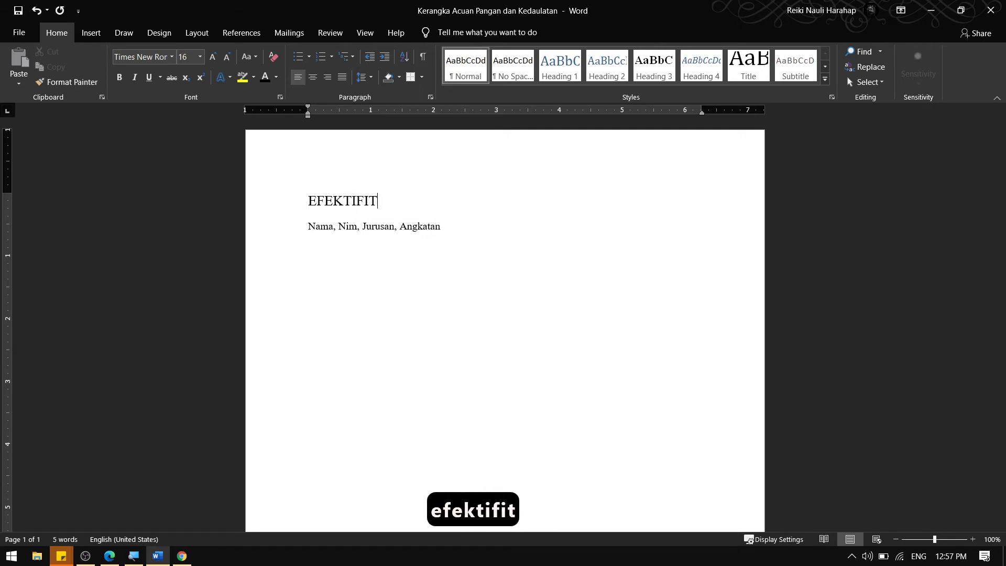
pyautogui.press('BackSpace')
pyautogui.press('BackSpace')
pyautogui.press('BackSpace')
pyautogui.press('BackSpace')
pyautogui.write('VITAS ')
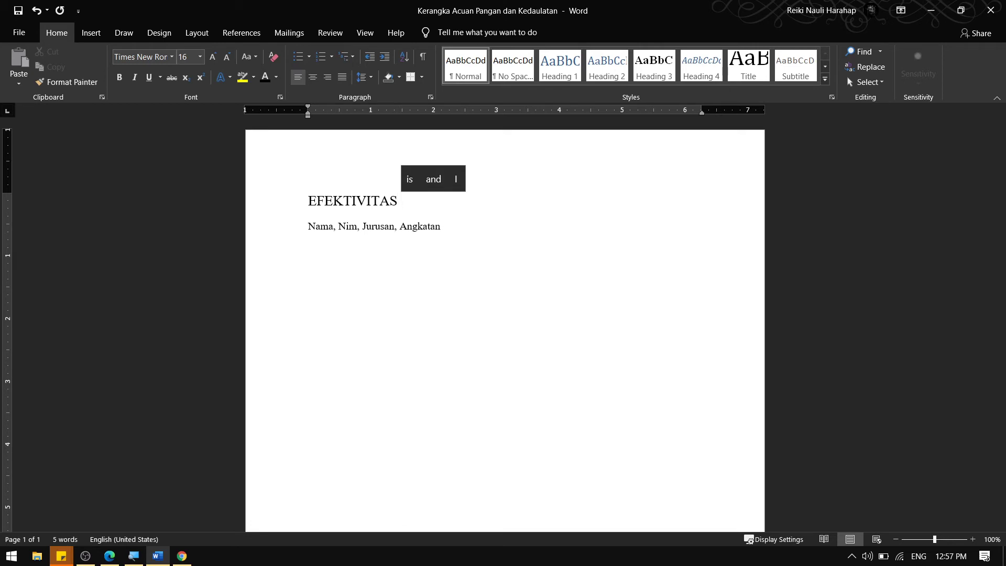
pyautogui.write('MENGERJAKAN TU')
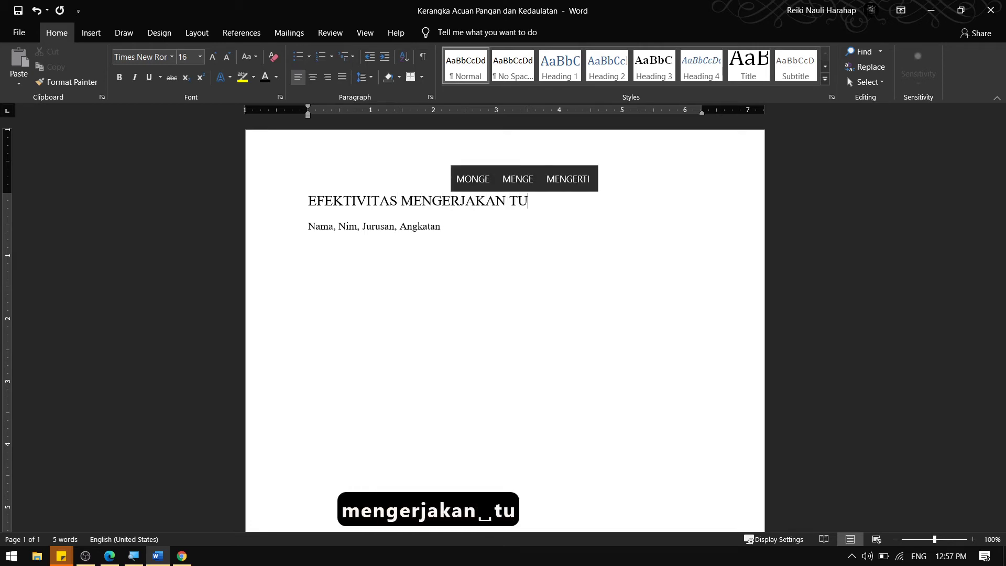
pyautogui.write('GAS DI MALAM HARI')
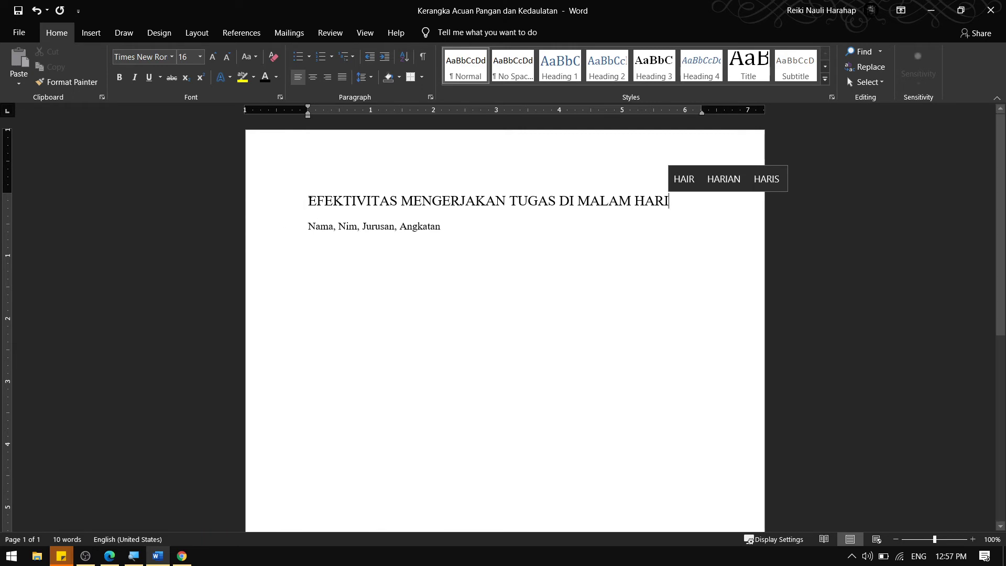
# Delete the whole title line and undo the deletion
pyautogui.moveTo(309, 203); pyautogui.dragTo(649, 210)
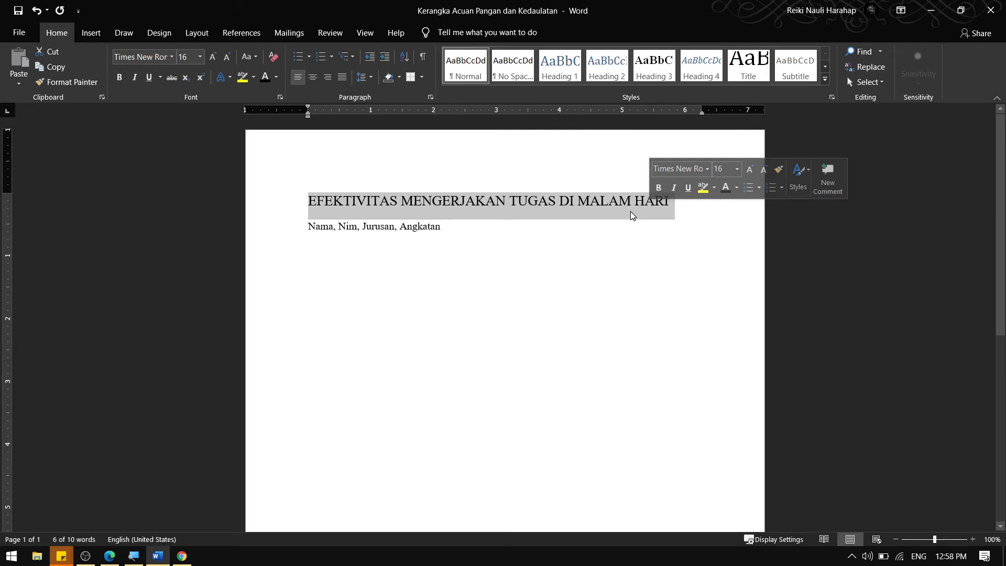
pyautogui.press('BackSpace')
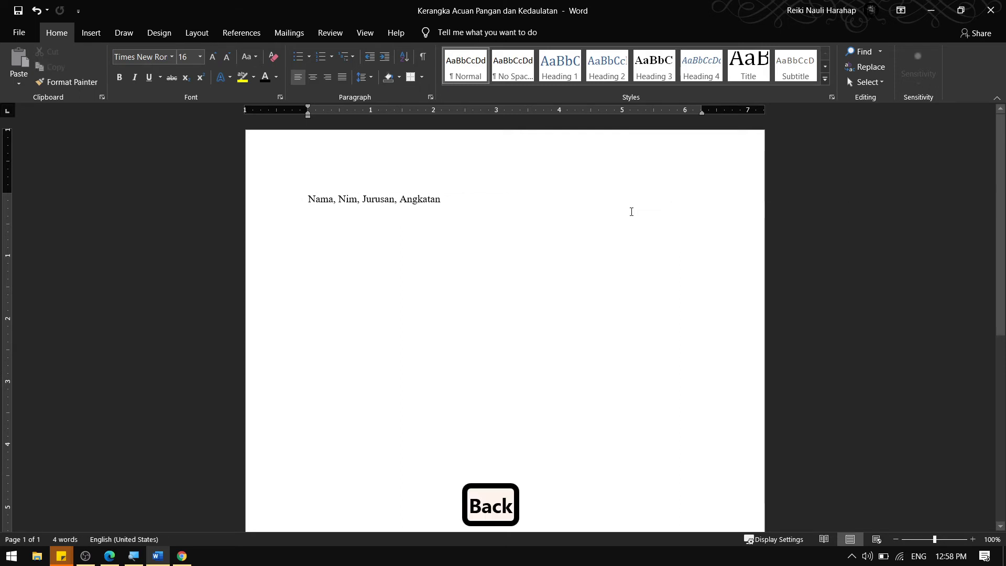
pyautogui.hotkey('ctrl', 'z')
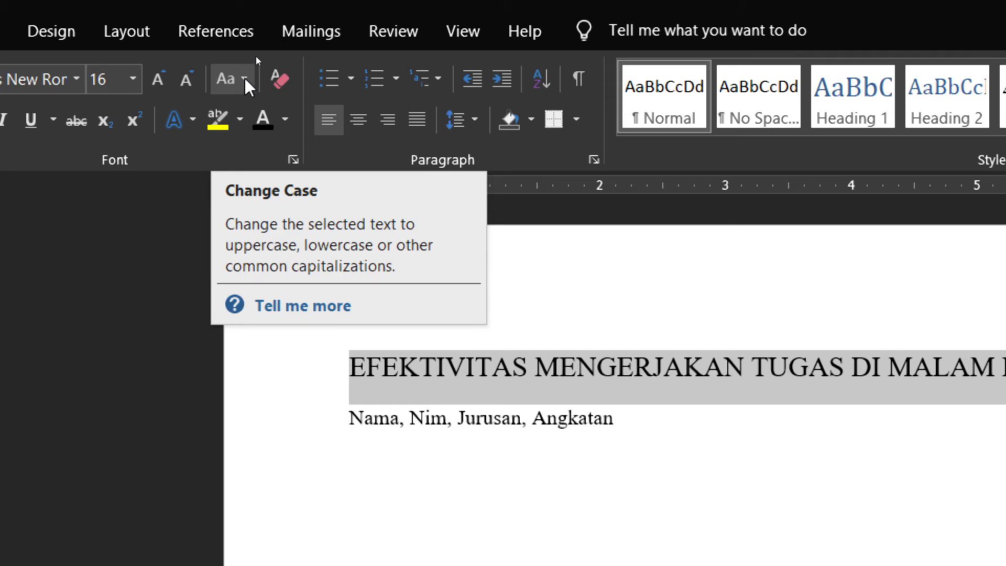
# Change the title to Sentence case and return it to all capitals
pyautogui.click(244, 79)
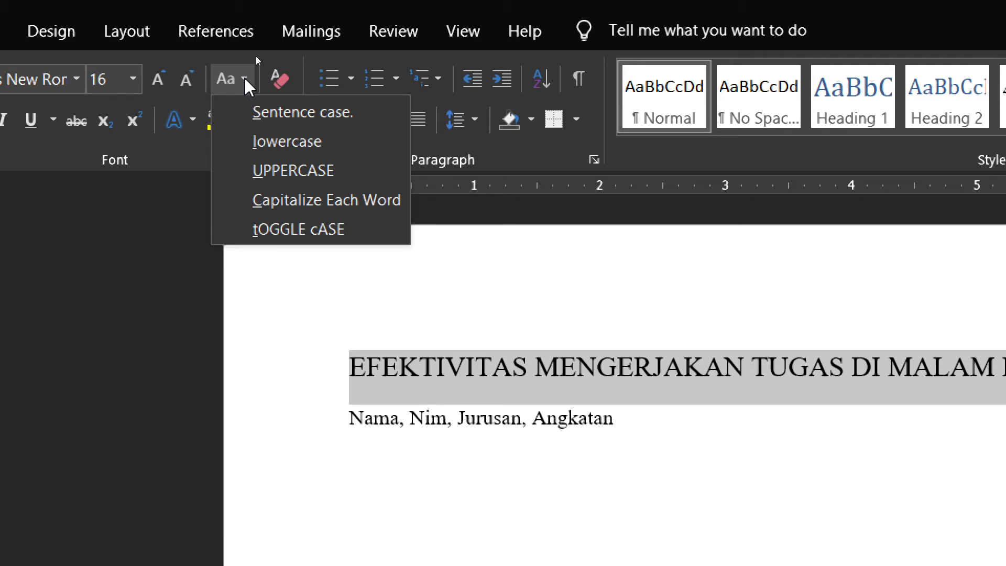
pyautogui.click(258, 120)
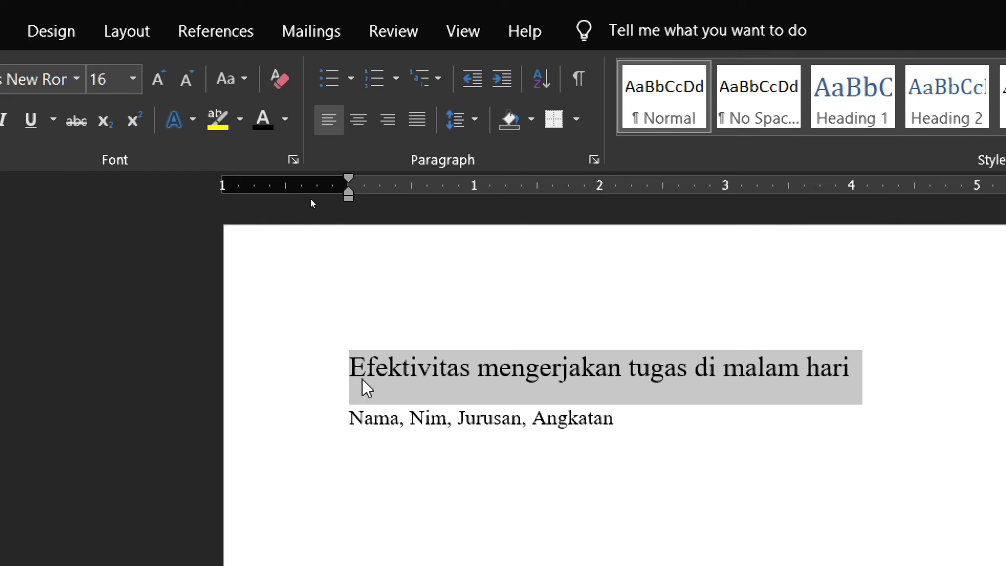
pyautogui.click(245, 78)
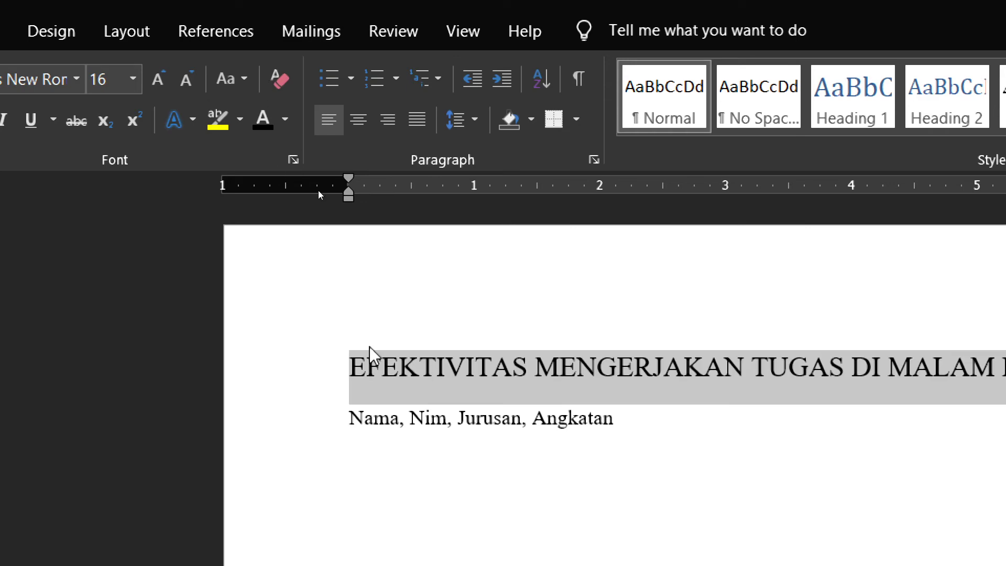
pyautogui.press('super+minus')
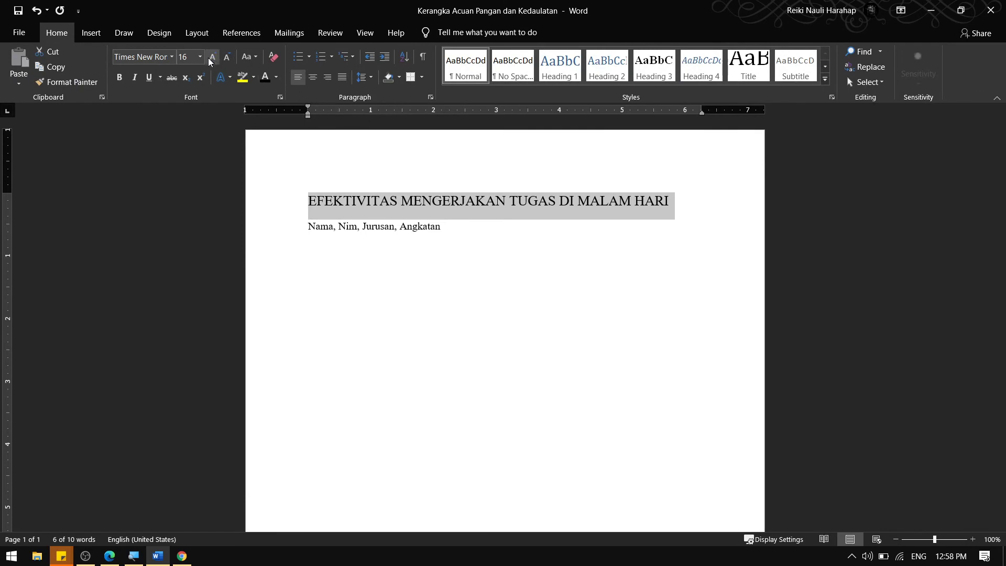
# Convert the title to Sentence case and place the cursor before "Efektivitas"
pyautogui.click(257, 58)
pyautogui.click(260, 73)
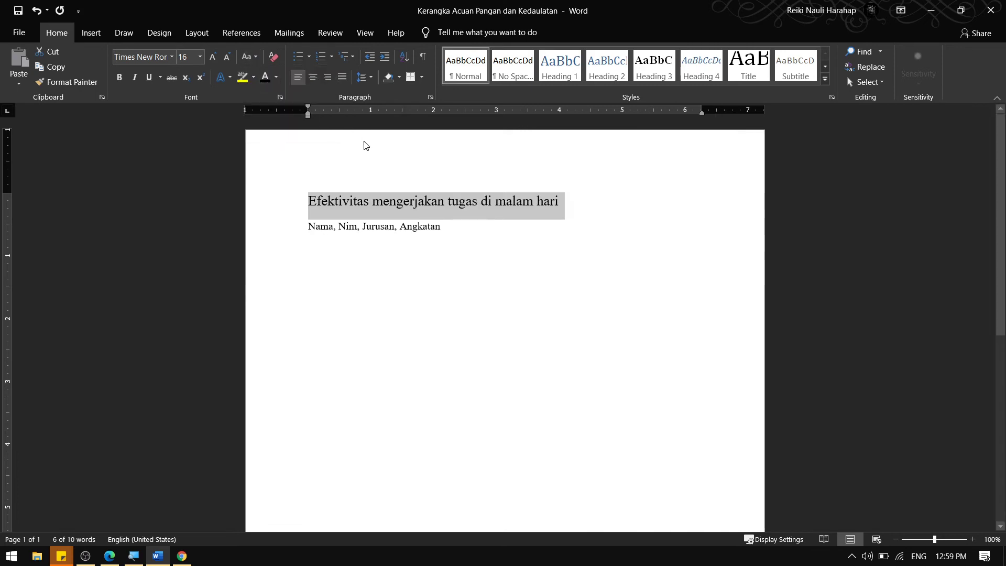
pyautogui.click(335, 201)
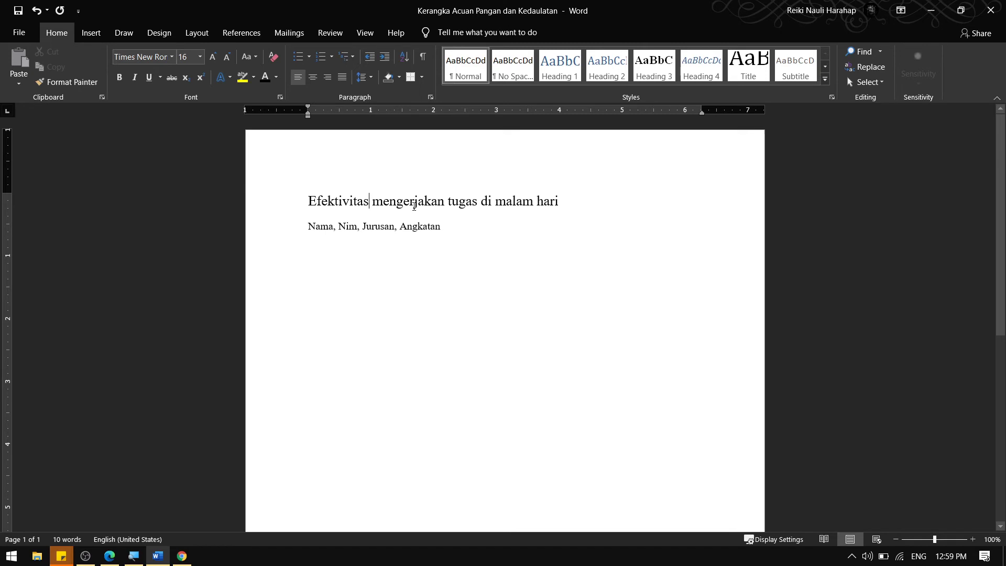
pyautogui.press('super+equal')
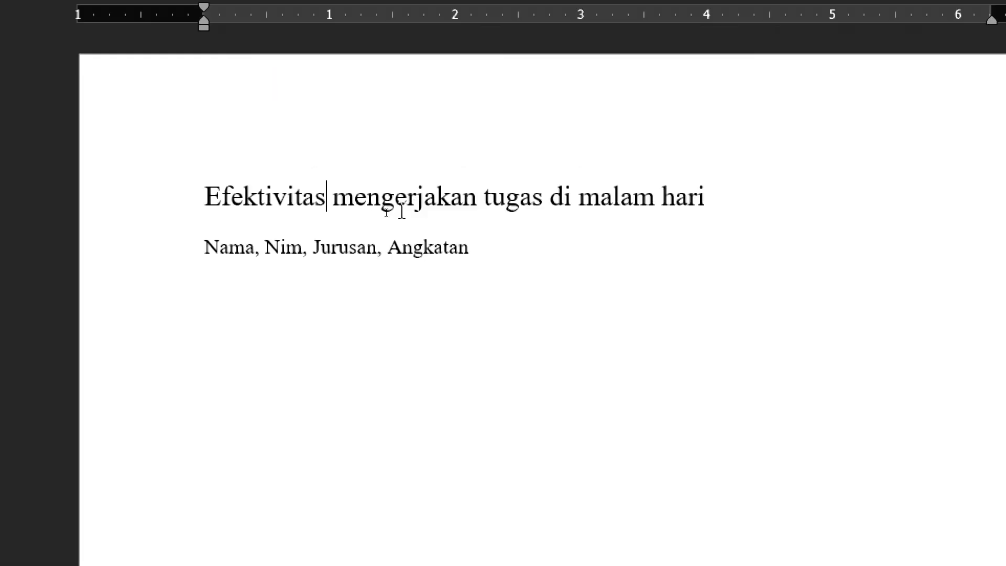
pyautogui.click(208, 198)
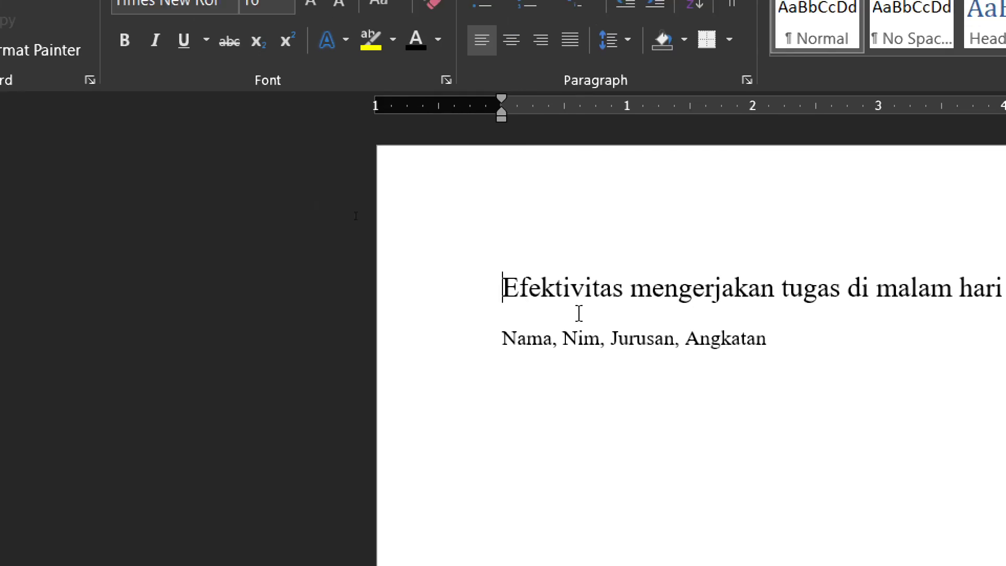
pyautogui.press('super+minus')
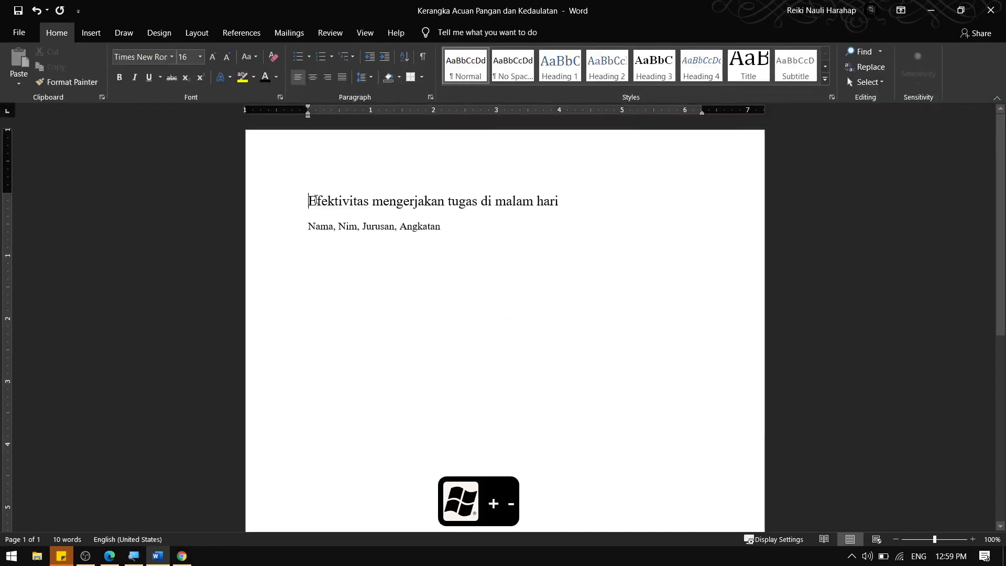
# Centre the title on the page and align it back to the left margin
pyautogui.moveTo(308, 200); pyautogui.dragTo(560, 205)
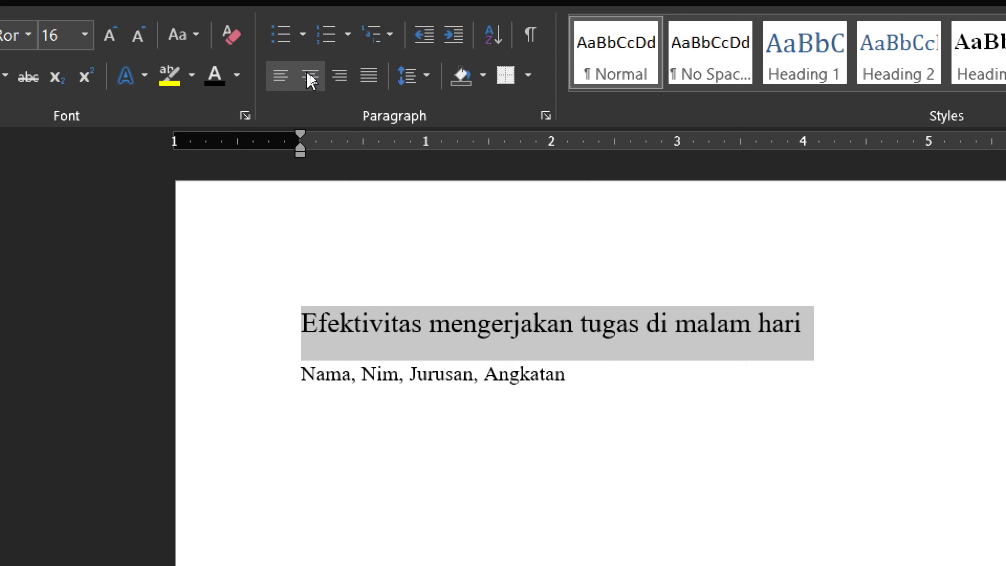
pyautogui.click(310, 78)
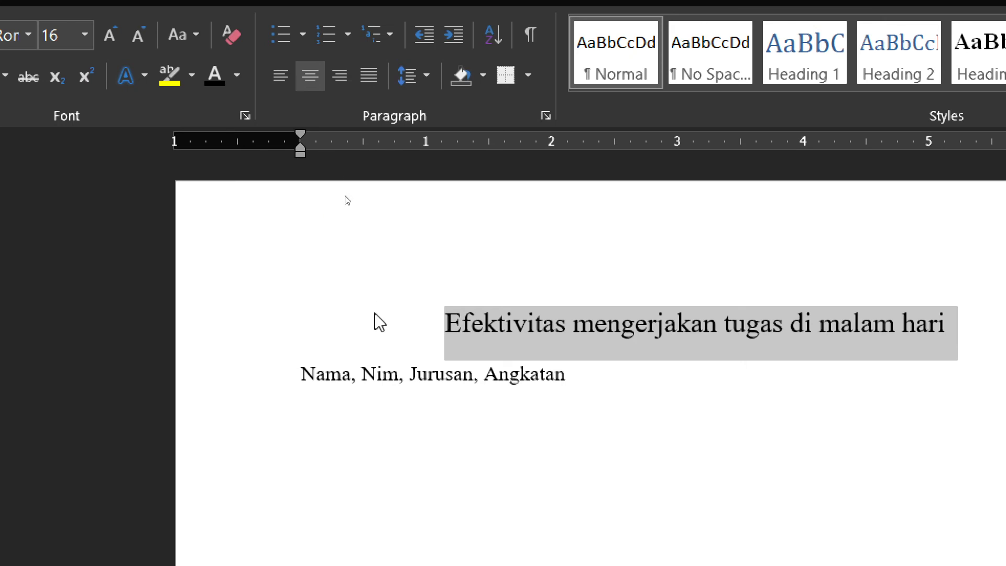
pyautogui.hotkey('ctrl', 'l')
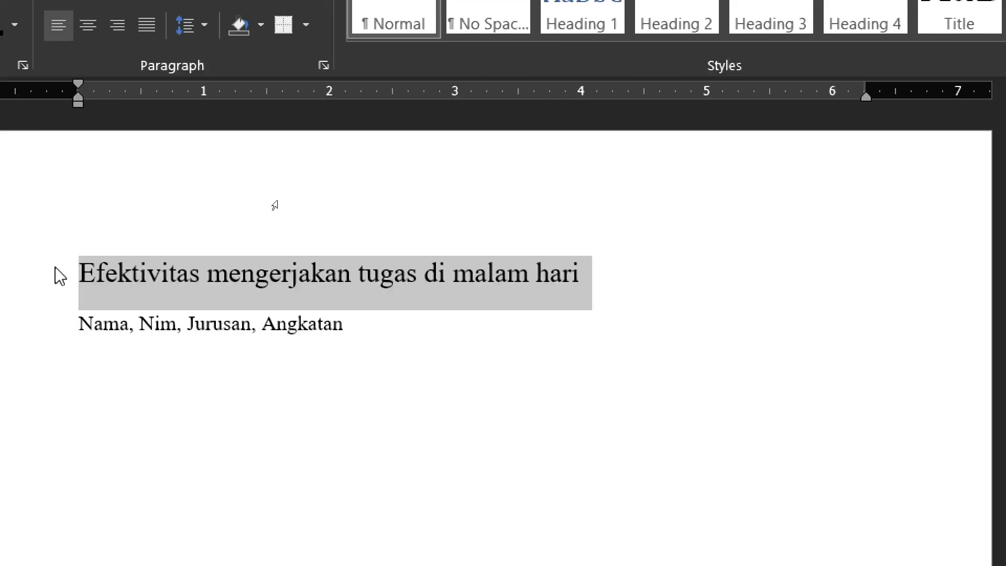
pyautogui.press('super+minus')
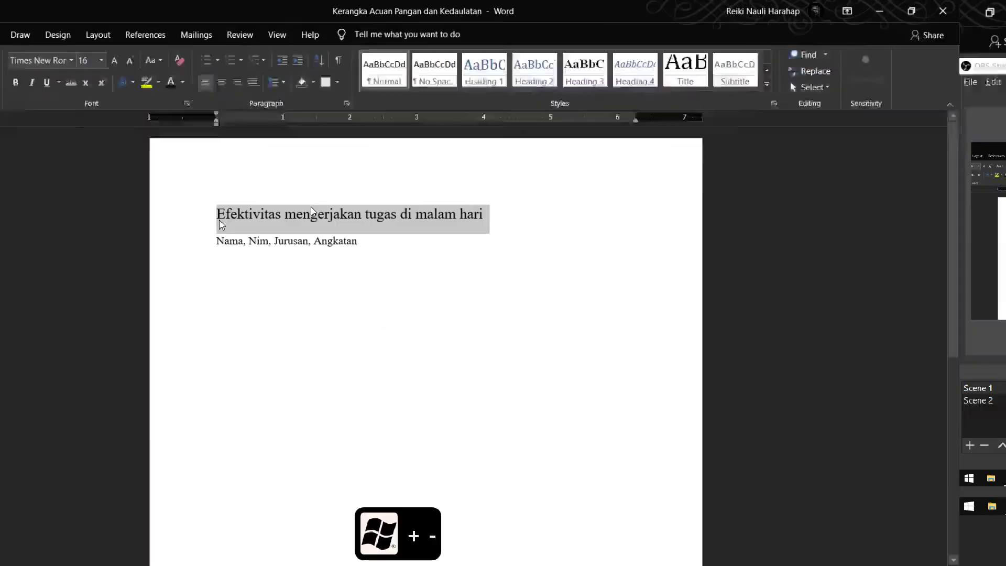
# Toggle the selected title line between left and centred alignment, leaving it centred on the page
pyautogui.hotkey('ctrl', 'e')
pyautogui.hotkey('ctrl', 'e')
pyautogui.hotkey('ctrl', 'e')
pyautogui.hotkey('ctrl', 'e')
pyautogui.hotkey('ctrl', 'e')
pyautogui.hotkey('ctrl', 'e')
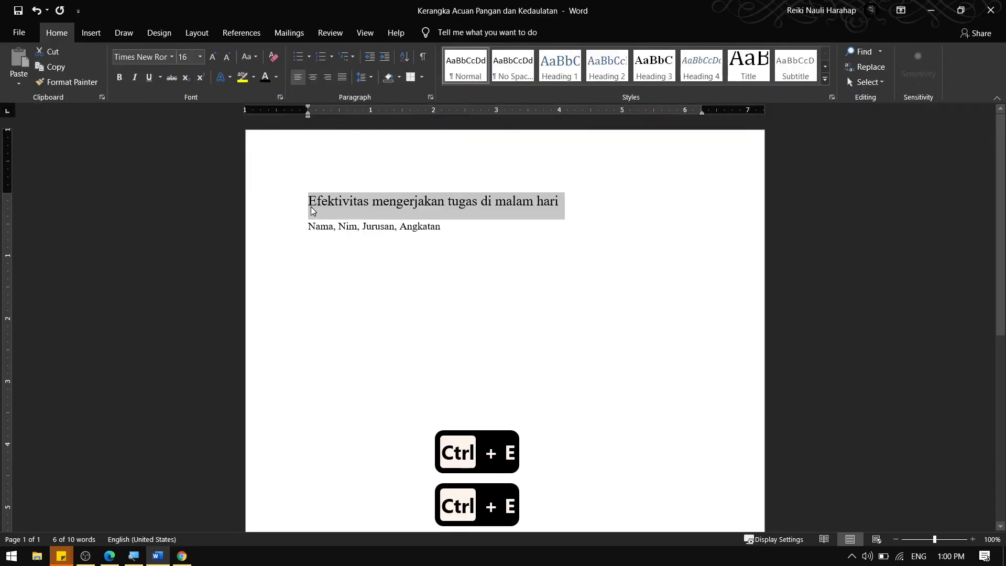
pyautogui.hotkey('ctrl', 'e')
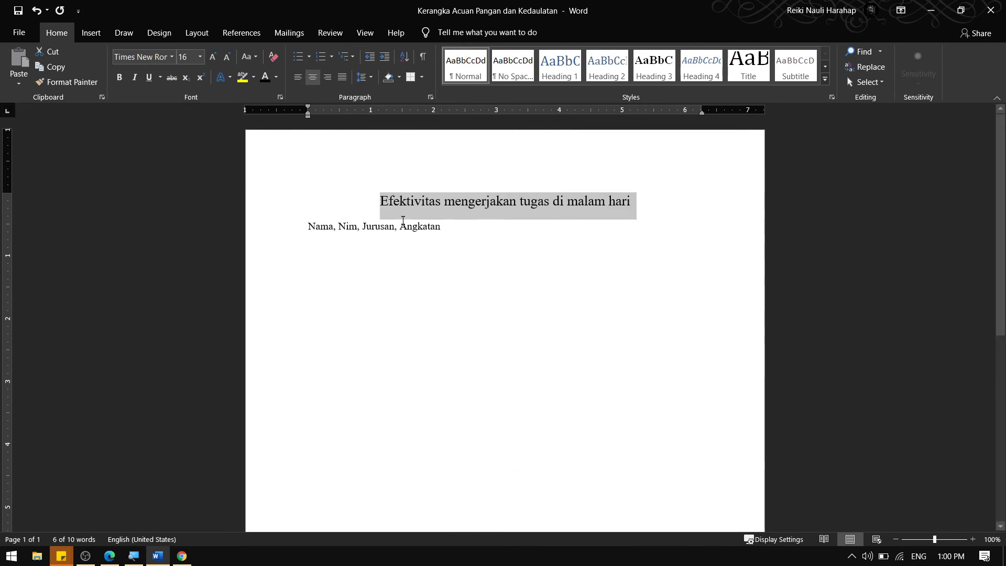
# Append "BENAR BENAR RATA- TIDAK ADA SPASI DAN JENJANG" in capitals after "Angkatan" on the line below the title
pyautogui.click(440, 226)
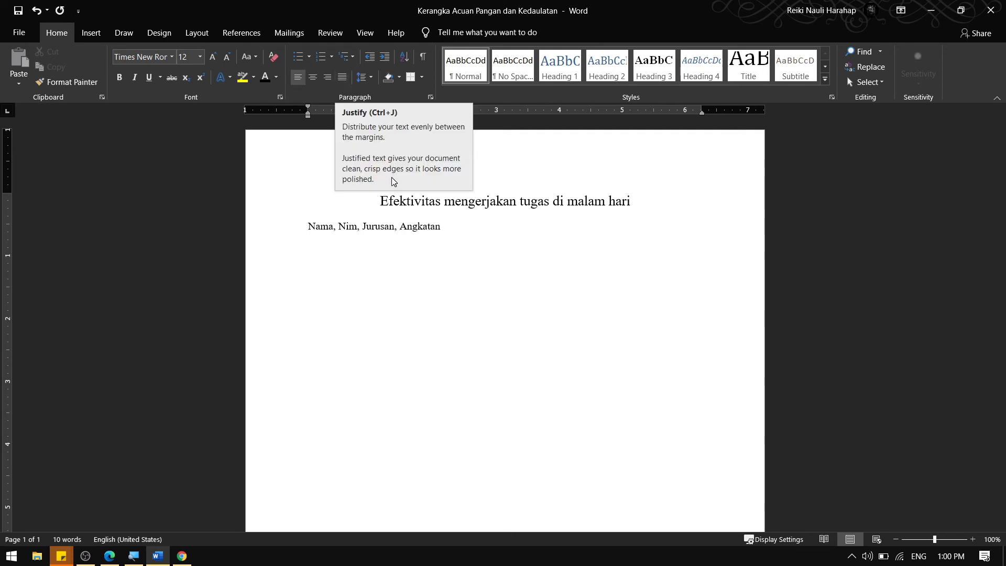
pyautogui.moveTo(442, 226); pyautogui.dragTo(315, 225)
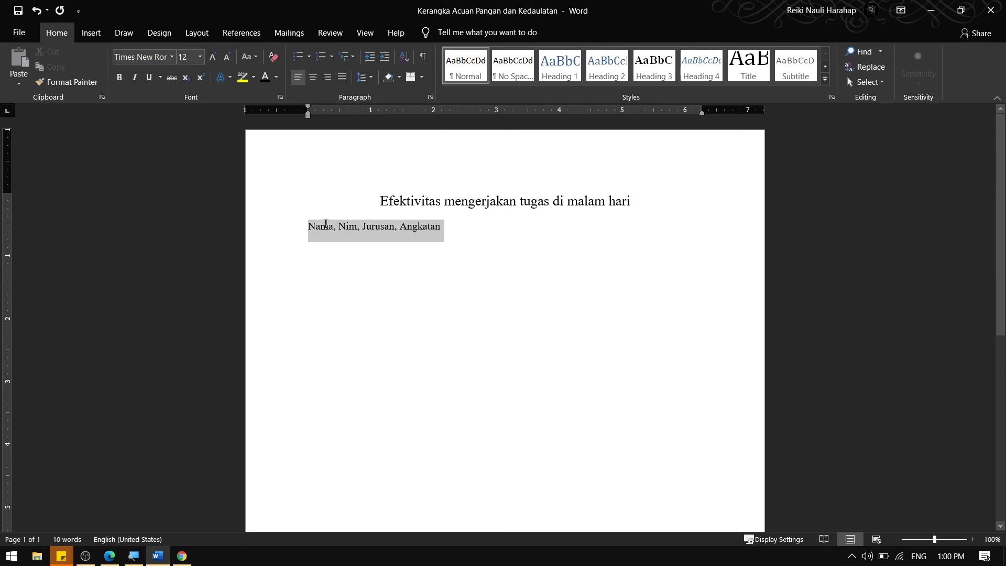
pyautogui.click(418, 229)
pyautogui.click(445, 227)
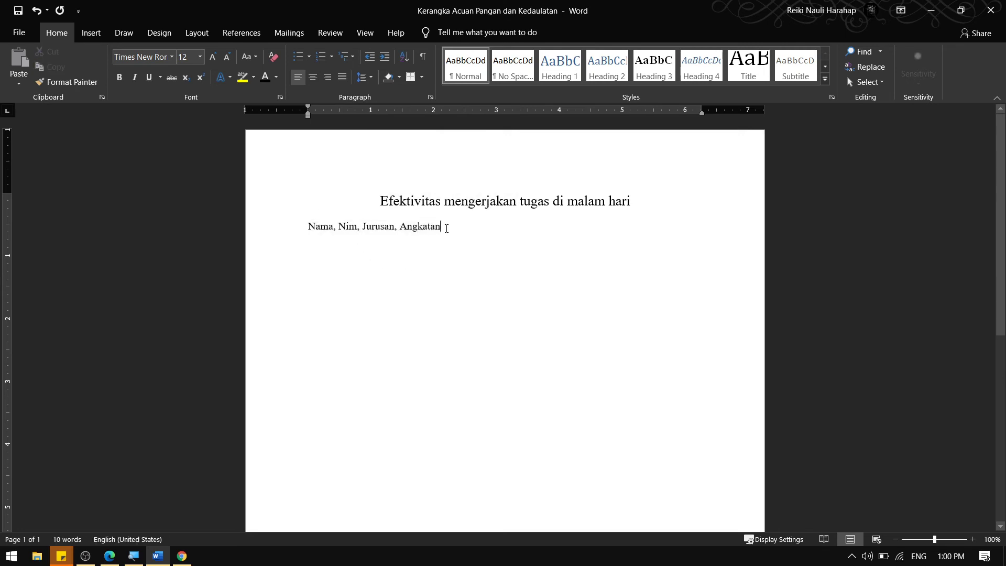
pyautogui.write('BENAR')
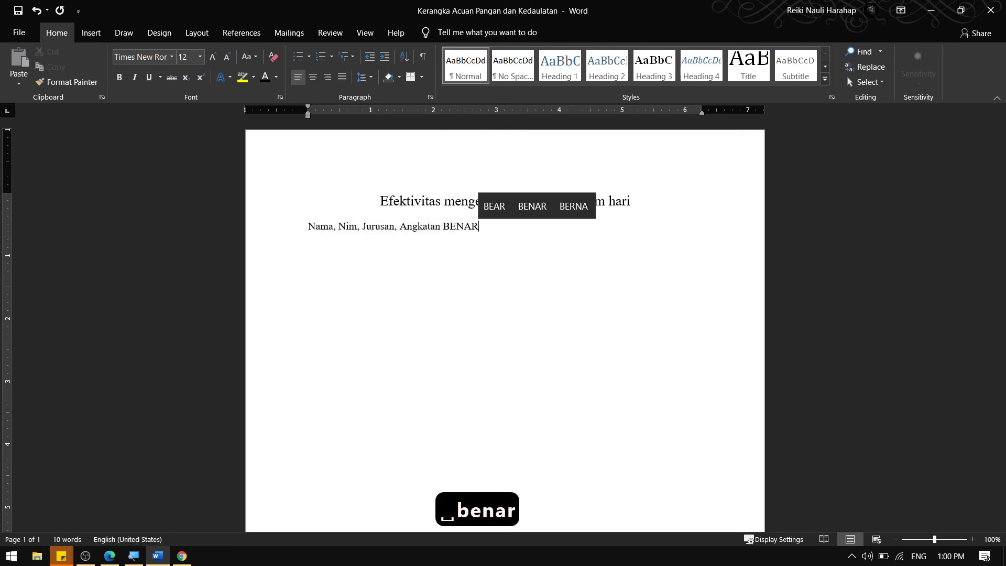
pyautogui.write(' BENAR RATA')
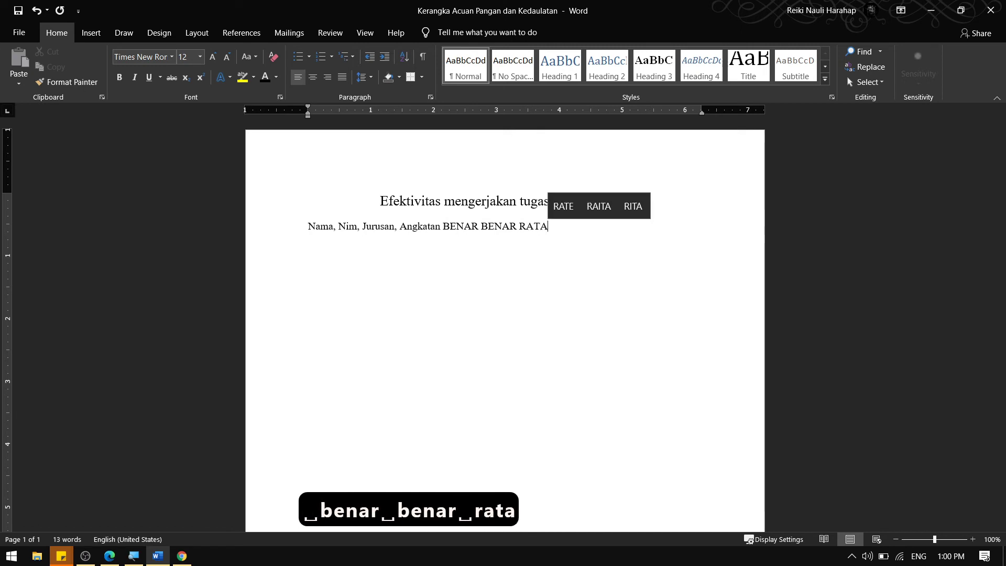
pyautogui.write('- TIDAK ADA ')
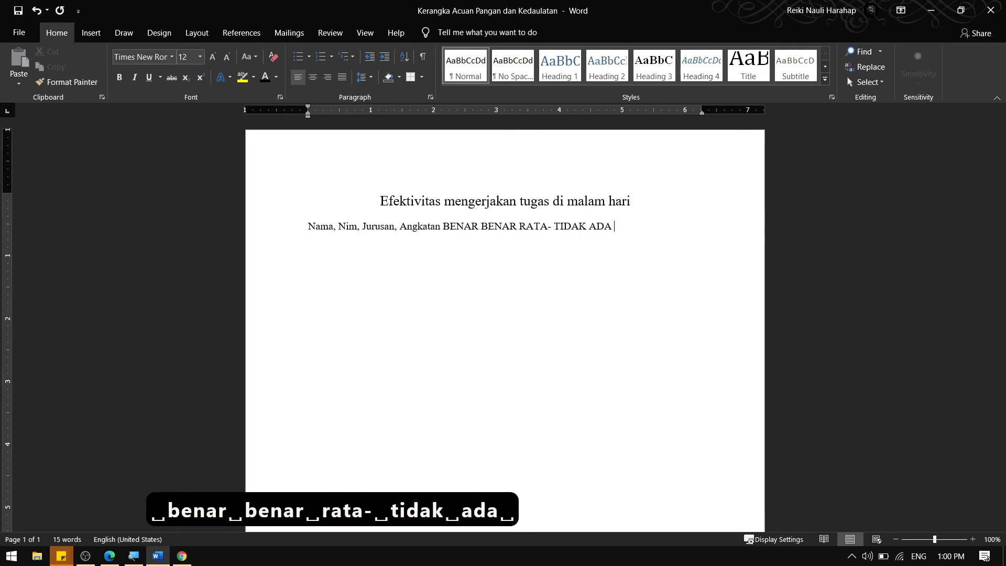
pyautogui.write('SPASI DAN JENJANG')
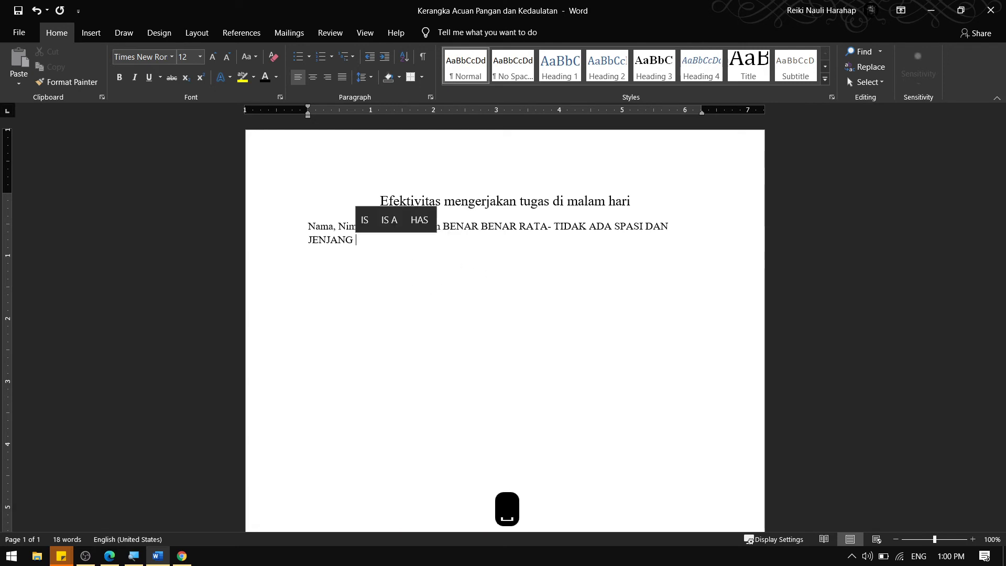
# Continue the line with the filler text "DASD DASDADAS DASDAD DASDAD DDADALPO DASDAD PDM APSM PADMPAPDM APSDAP"
pyautogui.write(' DASD DASDADAS DAS')
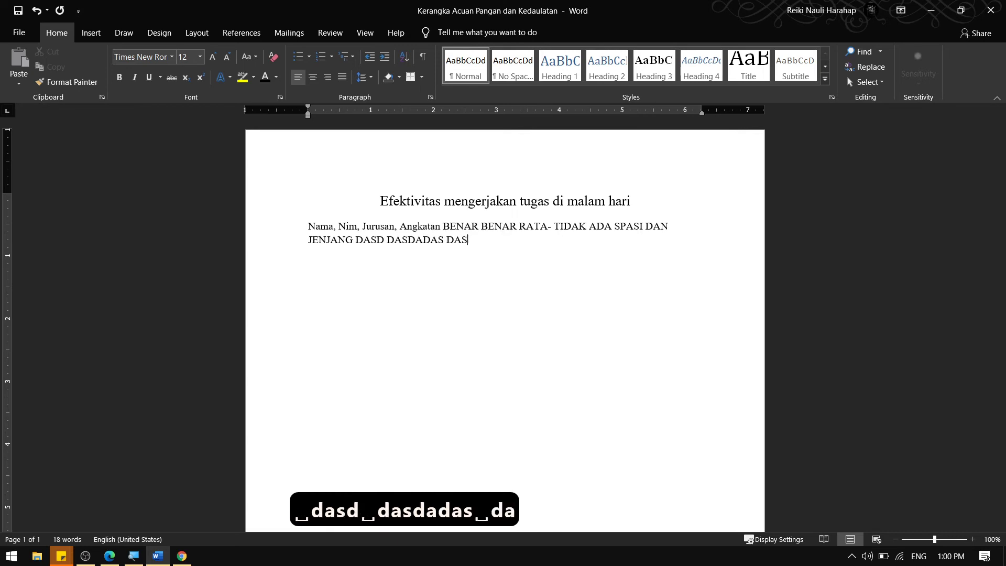
pyautogui.write('DAD DASDAD DDADAL')
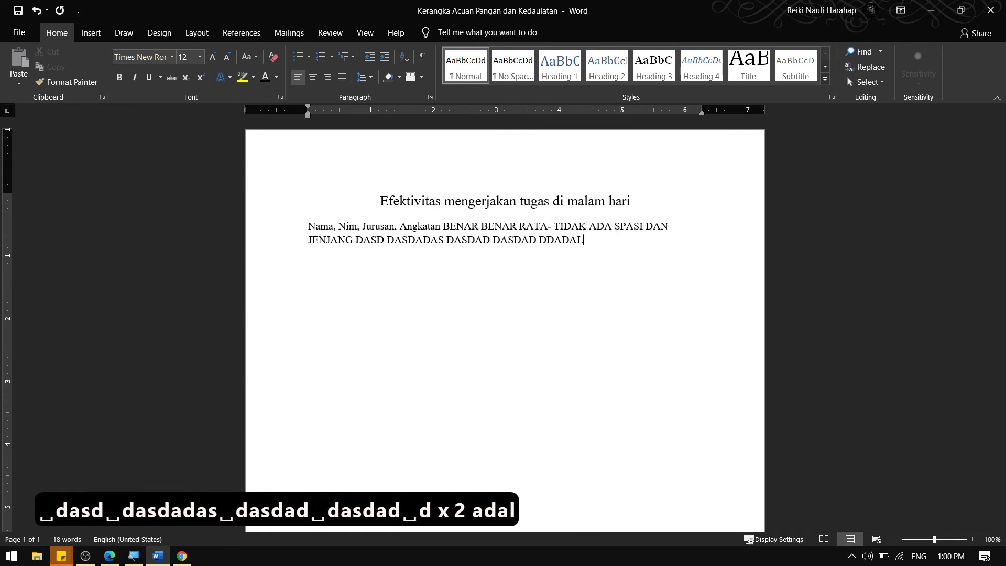
pyautogui.write('PO DASDAD PDM APSM')
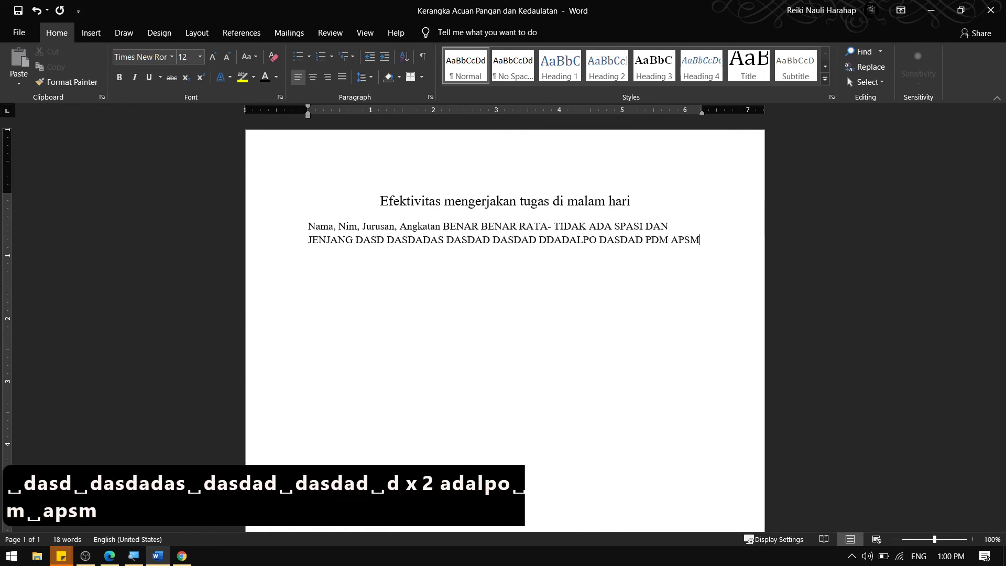
pyautogui.write(' PADMPAPDM  APS')
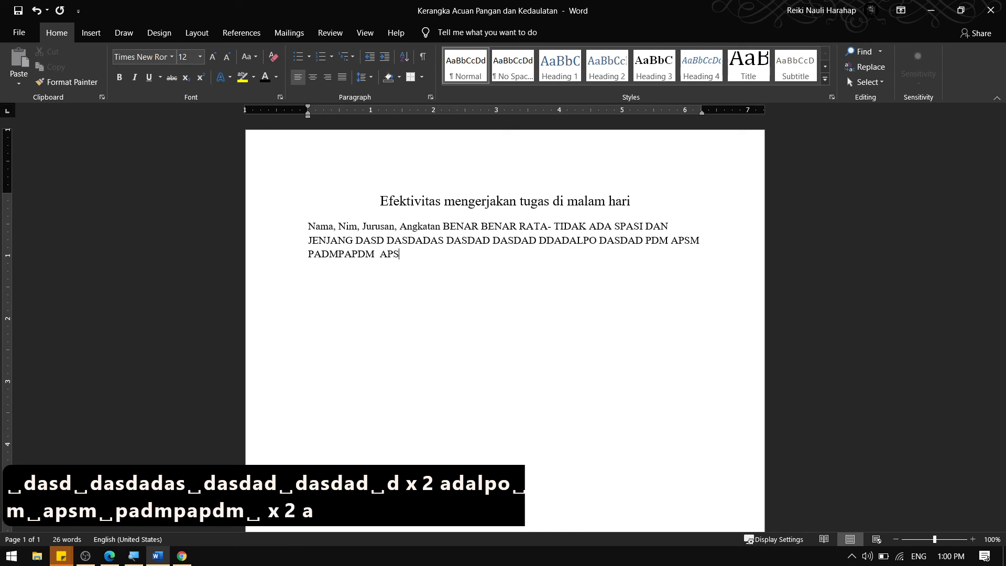
pyautogui.write('DAP')
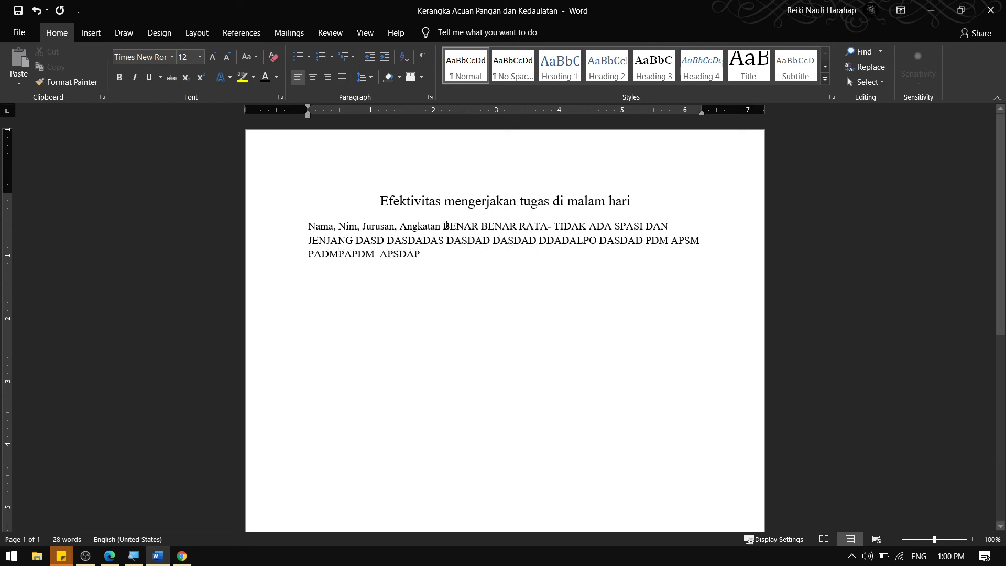
# Convert the capitalised text after "Angkatan" to lowercase and deselect it
pyautogui.moveTo(445, 226); pyautogui.dragTo(440, 253)
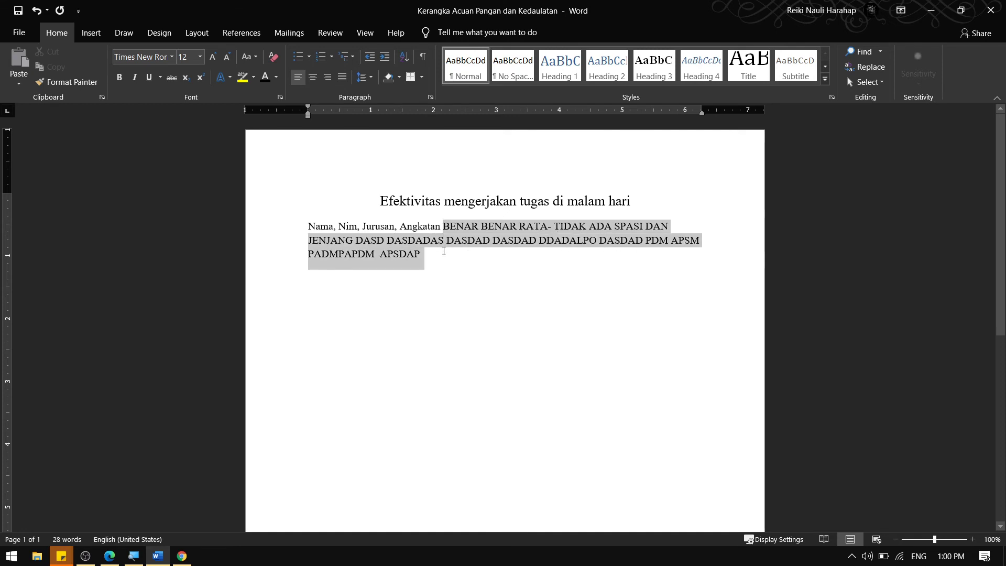
pyautogui.click(259, 59)
pyautogui.click(260, 74)
pyautogui.click(394, 201)
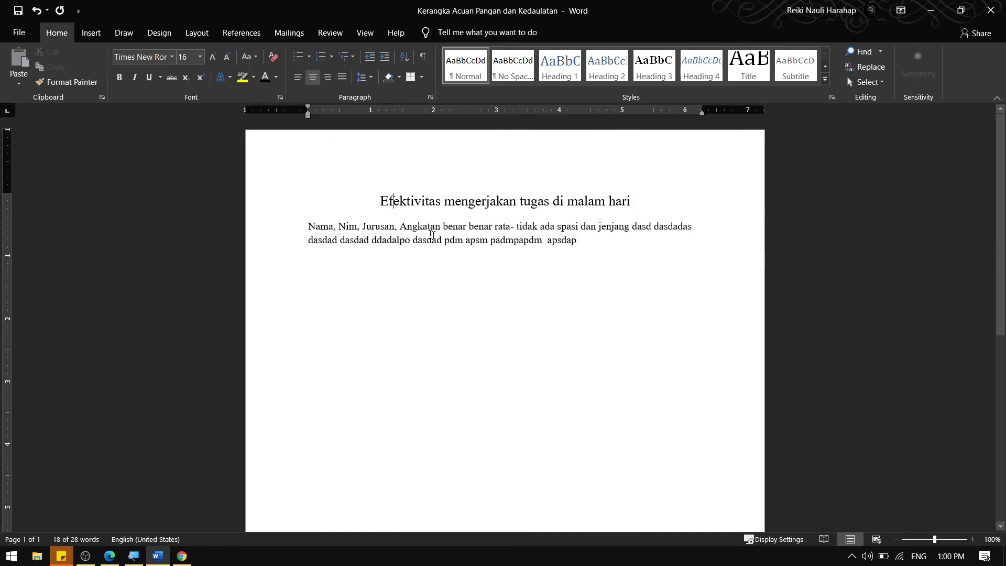
# Extend the end of the paragraph with "DADLAKL lasdajnoaskdoap asdoajdoija ojdoajsdoaj oaijsdojadja", switching to lowercase after the first word
pyautogui.click(615, 243)
pyautogui.write('DADLA')
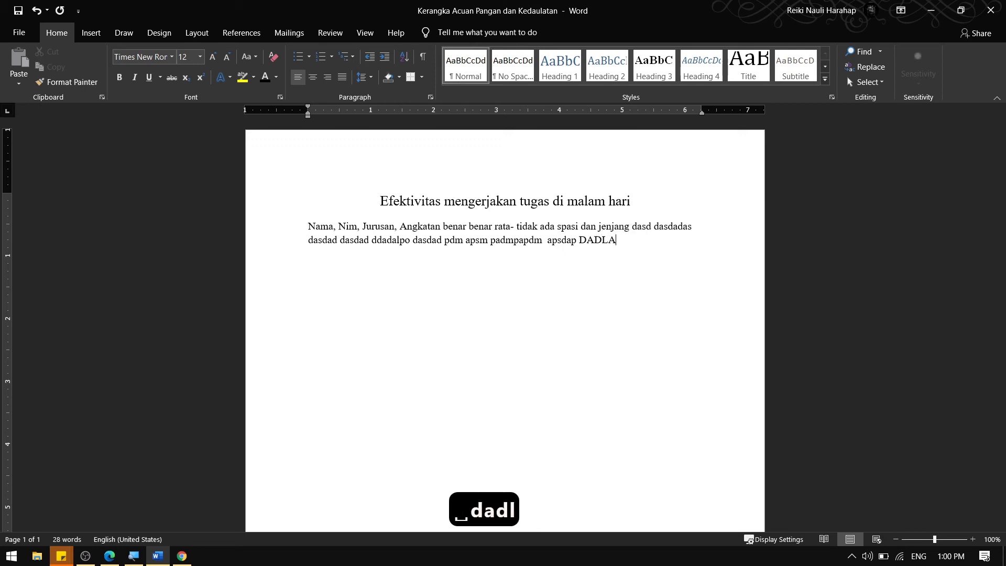
pyautogui.write('KL')
pyautogui.press('capslock')
pyautogui.write('lasda')
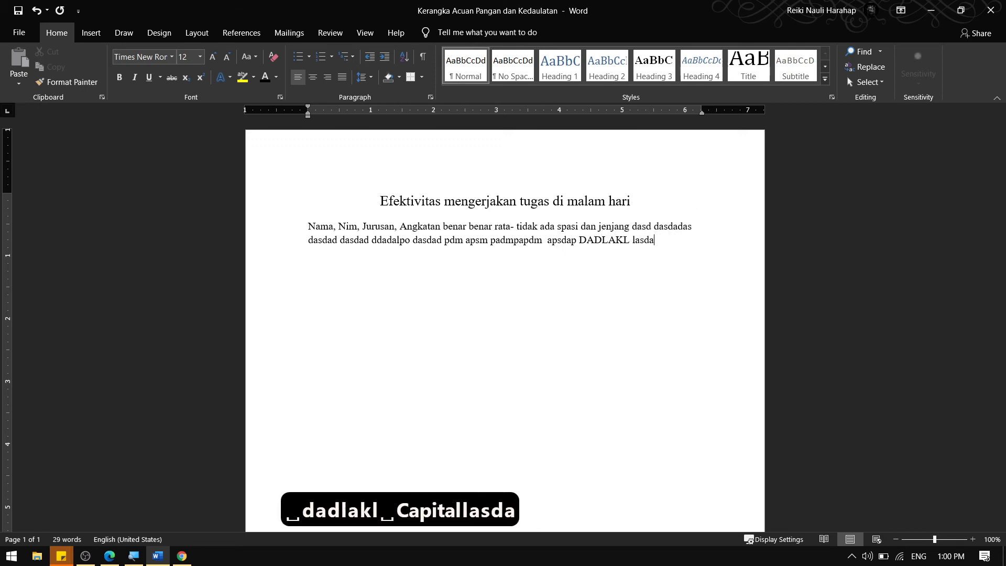
pyautogui.write('jnoaskdoap asdoajdoija')
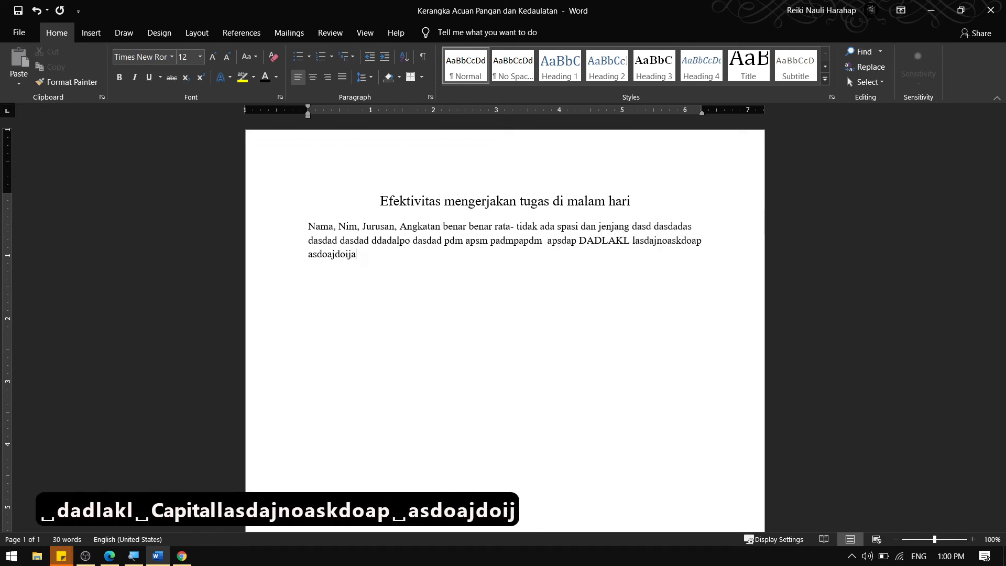
pyautogui.write(' ojdoajsdoaj oaijsdojadja')
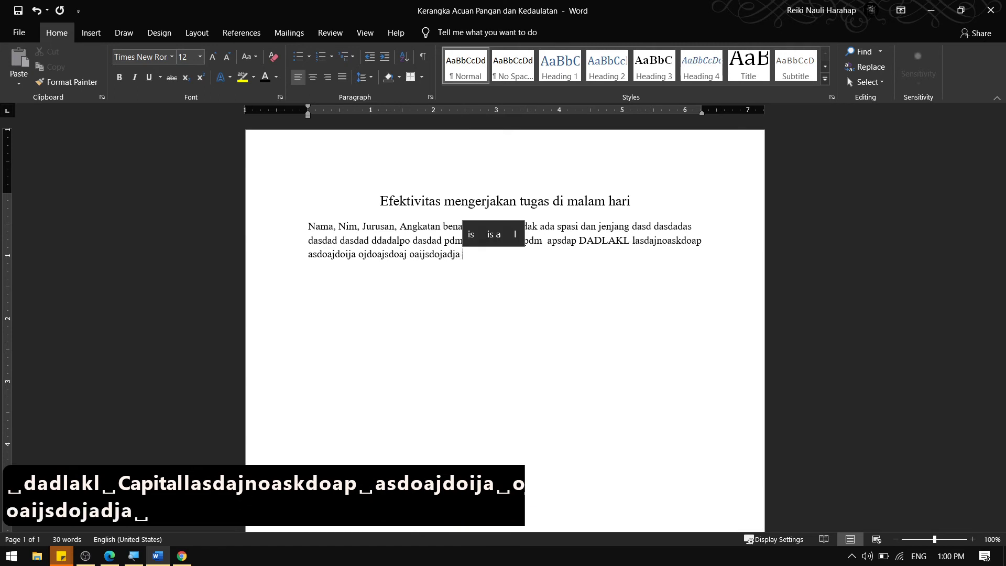
# Replace the capitalised word "DADLAKL" with "dasd dasdasd" and place the cursor at the end of the paragraph
pyautogui.click(629, 241)
pyautogui.press('BackSpace')
pyautogui.press('BackSpace')
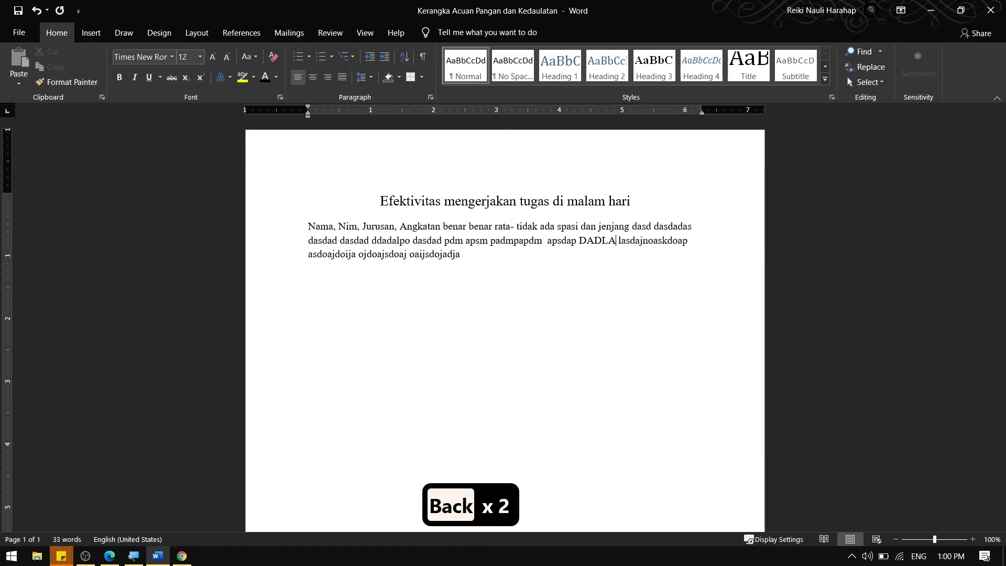
pyautogui.press('BackSpace')
pyautogui.press('BackSpace')
pyautogui.press('BackSpace')
pyautogui.press('BackSpace')
pyautogui.press('BackSpace')
pyautogui.write('dasd dasda')
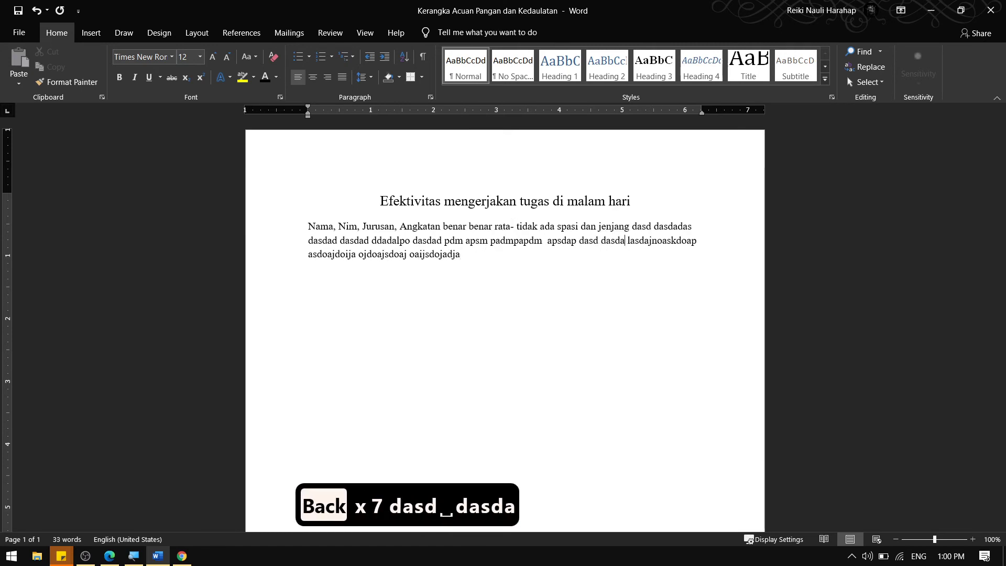
pyautogui.write('sd')
pyautogui.click(568, 289)
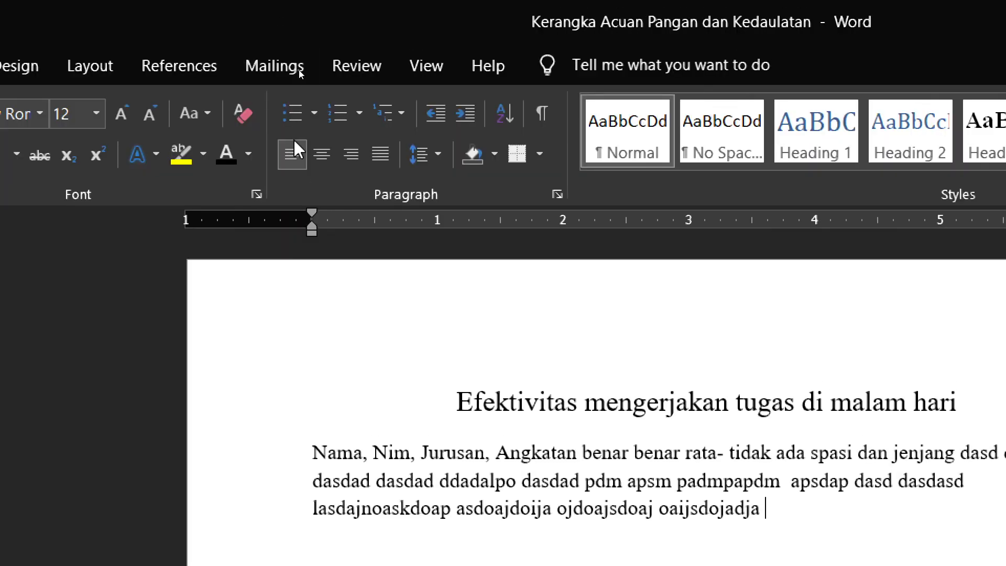
# Align the whole paragraph below the title to the right margin and deselect it
pyautogui.press('super+minus')
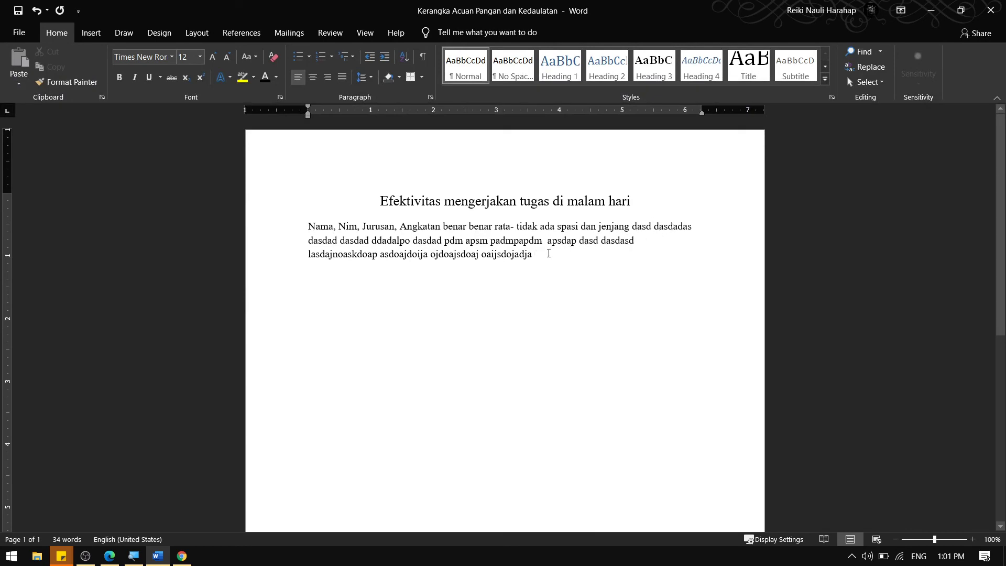
pyautogui.moveTo(548, 253); pyautogui.dragTo(321, 230)
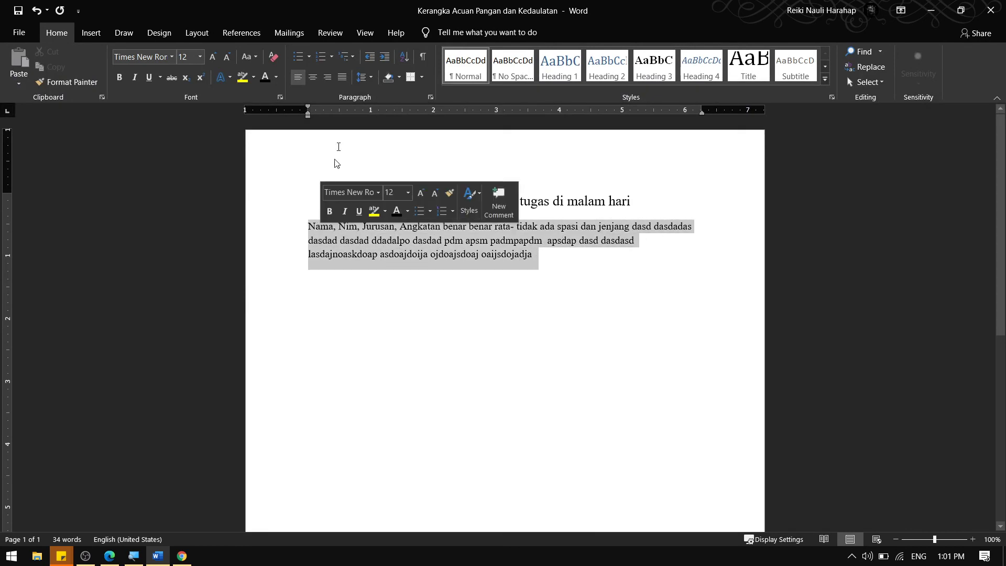
pyautogui.click(327, 77)
pyautogui.click(628, 238)
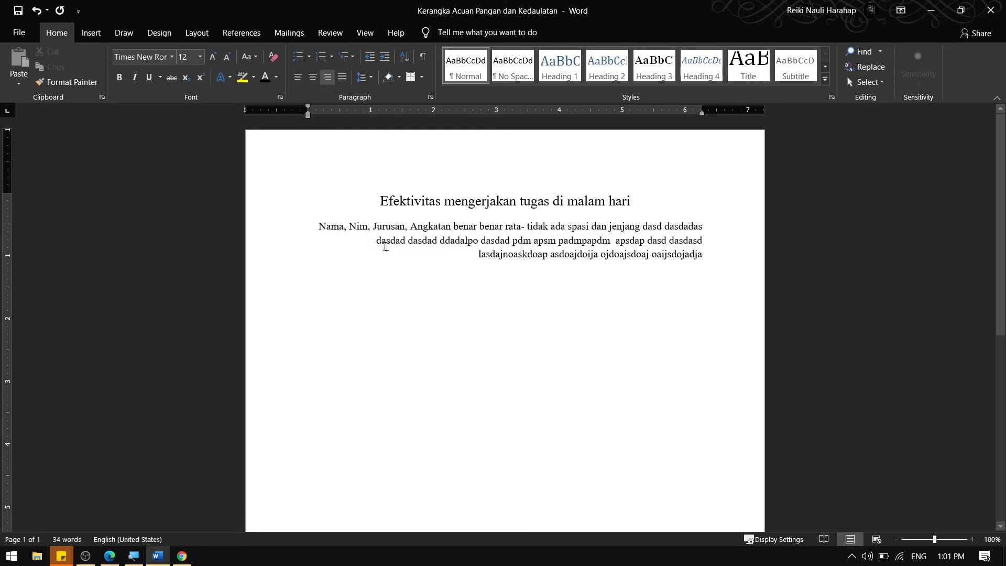
# Justify the whole paragraph below the title and remove the trailing space after "oaijsdojadja"
pyautogui.moveTo(317, 228); pyautogui.dragTo(672, 257)
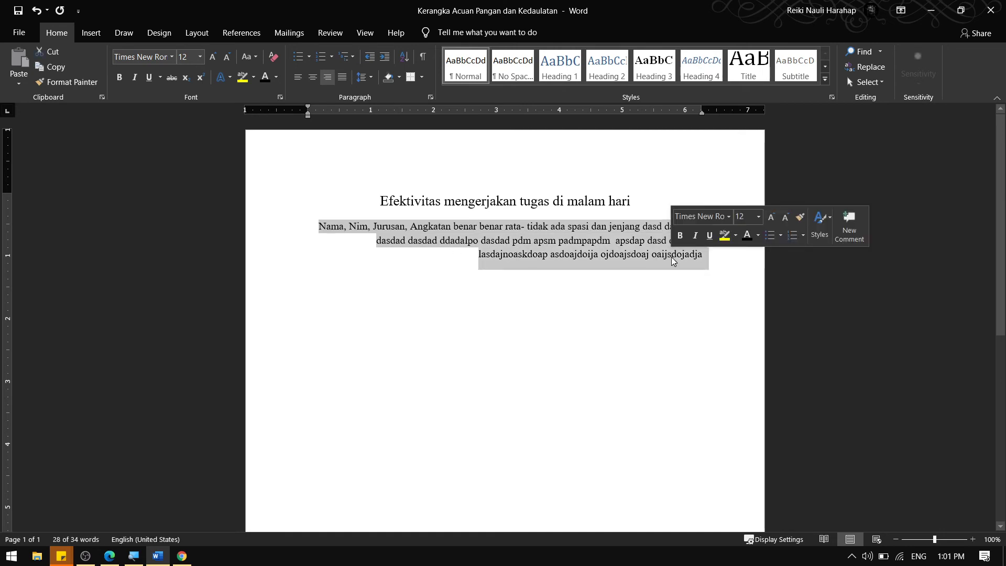
pyautogui.click(342, 81)
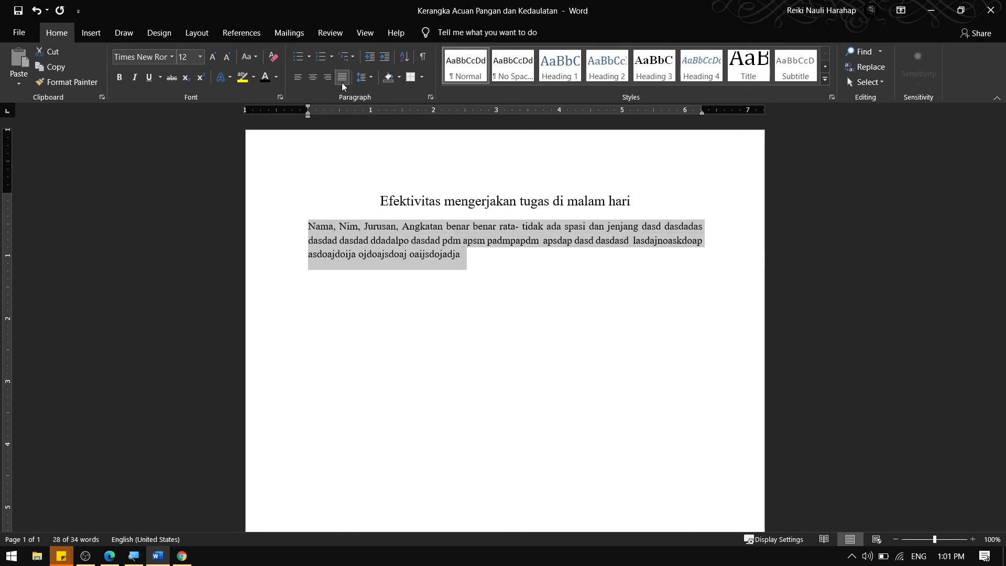
pyautogui.click(402, 229)
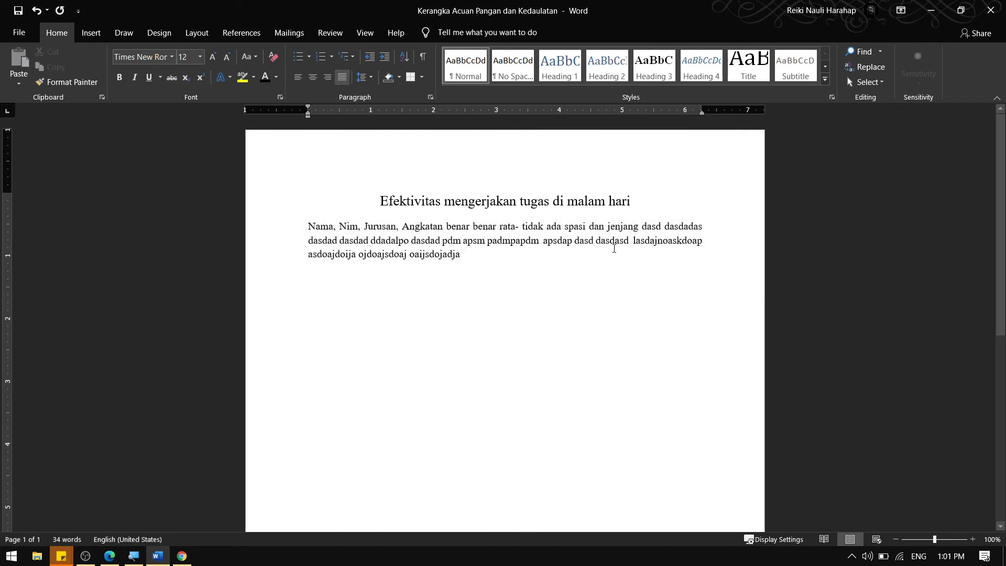
pyautogui.click(499, 258)
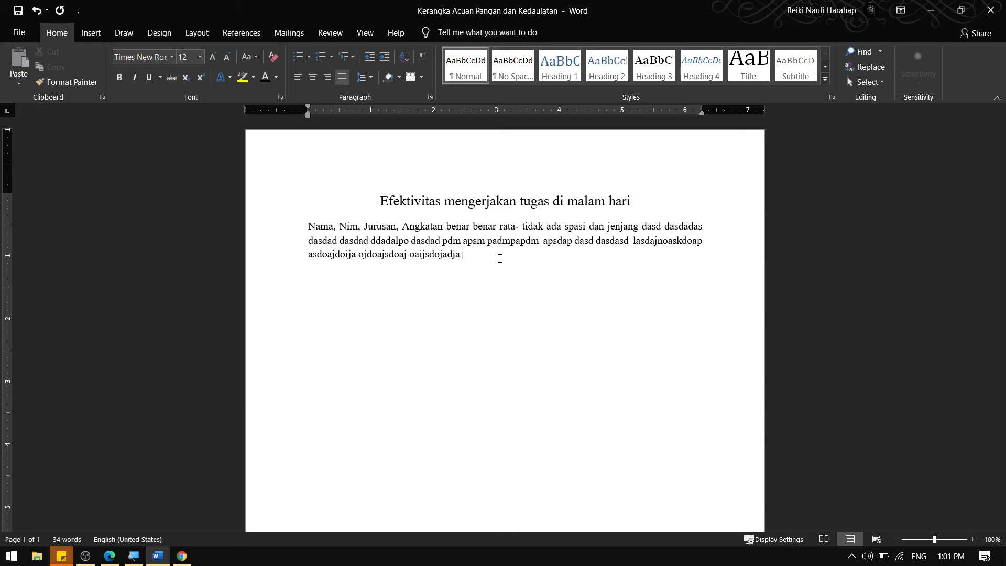
pyautogui.press('BackSpace')
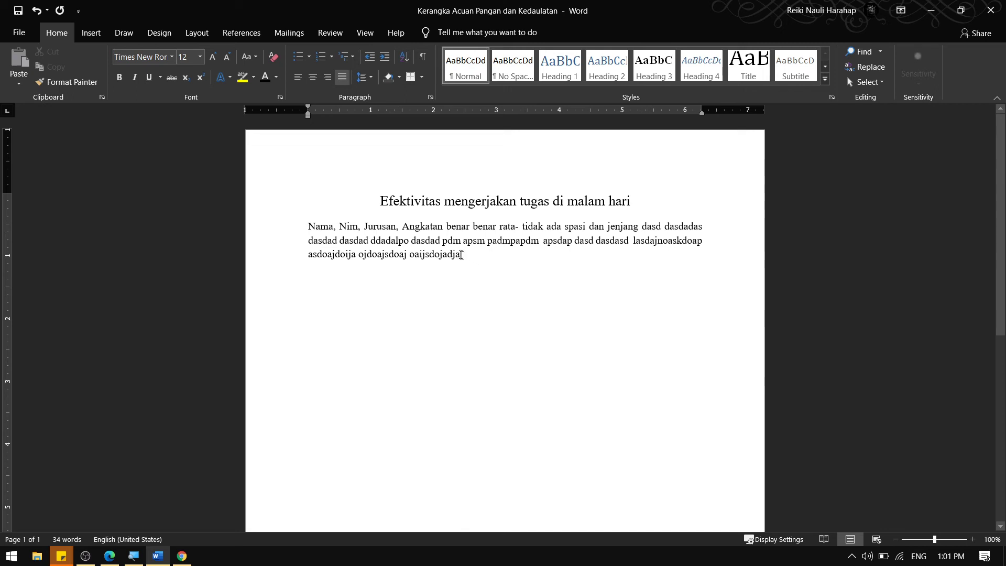
# Set the line spacing of the whole paragraph below the title to 2.0
pyautogui.moveTo(463, 254); pyautogui.dragTo(587, 230)
pyautogui.click(579, 240)
pyautogui.moveTo(310, 240); pyautogui.dragTo(655, 246)
pyautogui.click(494, 271)
pyautogui.moveTo(464, 255); pyautogui.dragTo(319, 231)
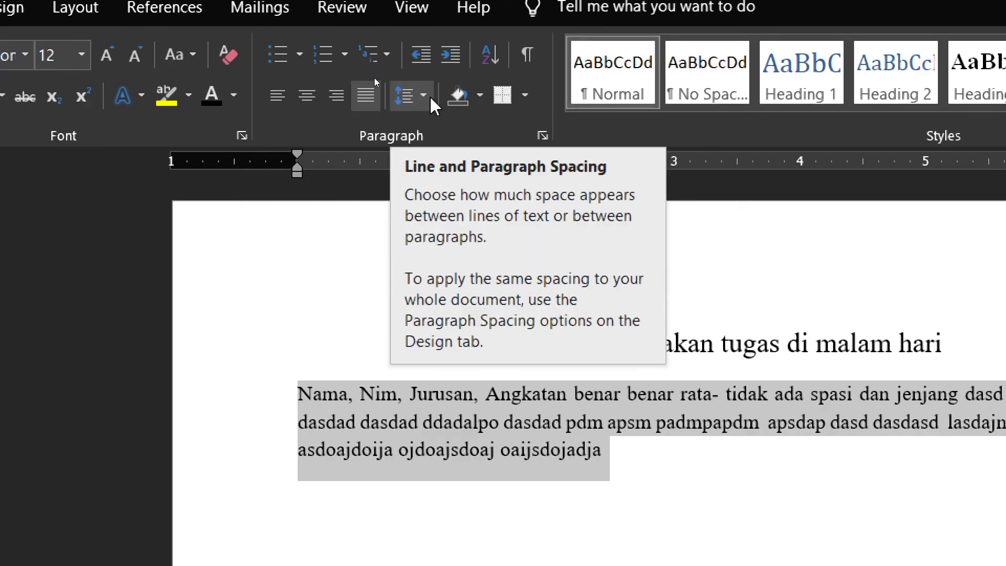
pyautogui.click(423, 97)
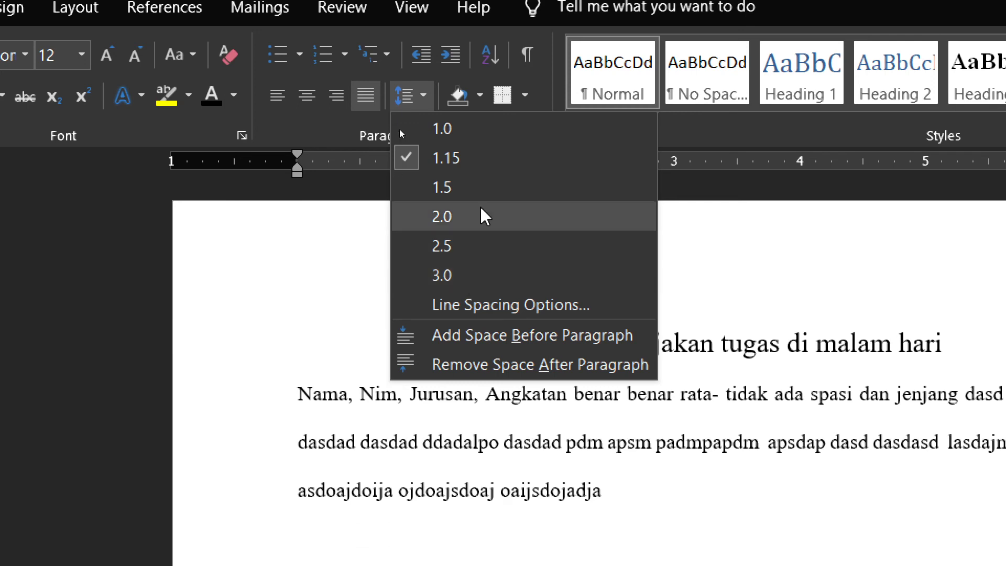
pyautogui.click(471, 215)
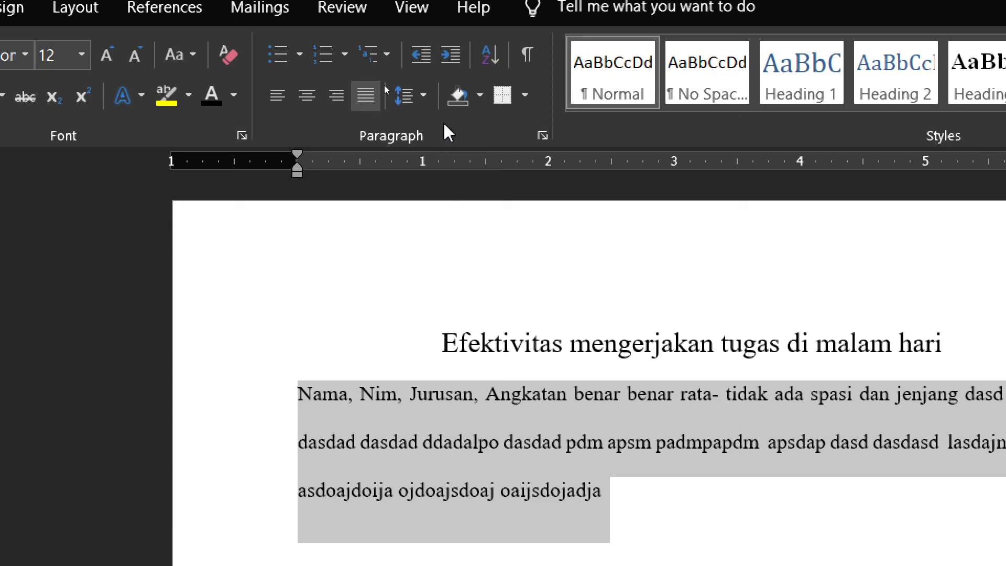
# Look through the border options available for the selected paragraph and deselect the text without applying one
pyautogui.click(524, 97)
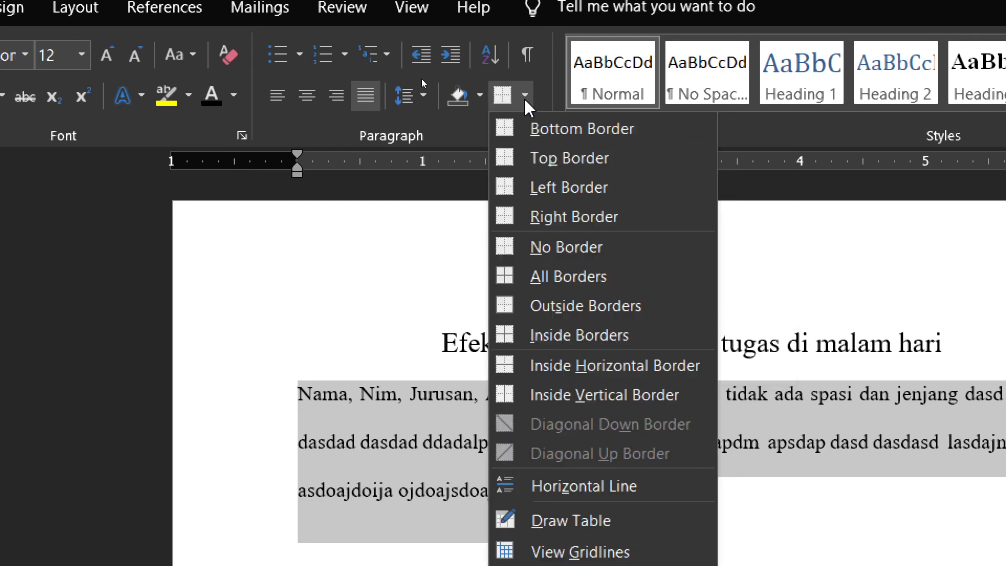
pyautogui.click(523, 98)
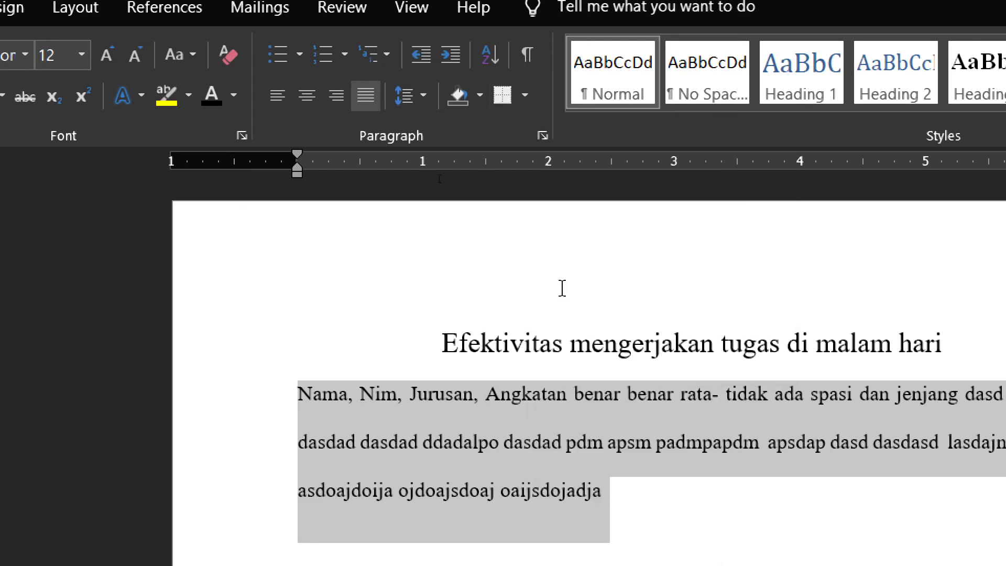
pyautogui.press('super+minus')
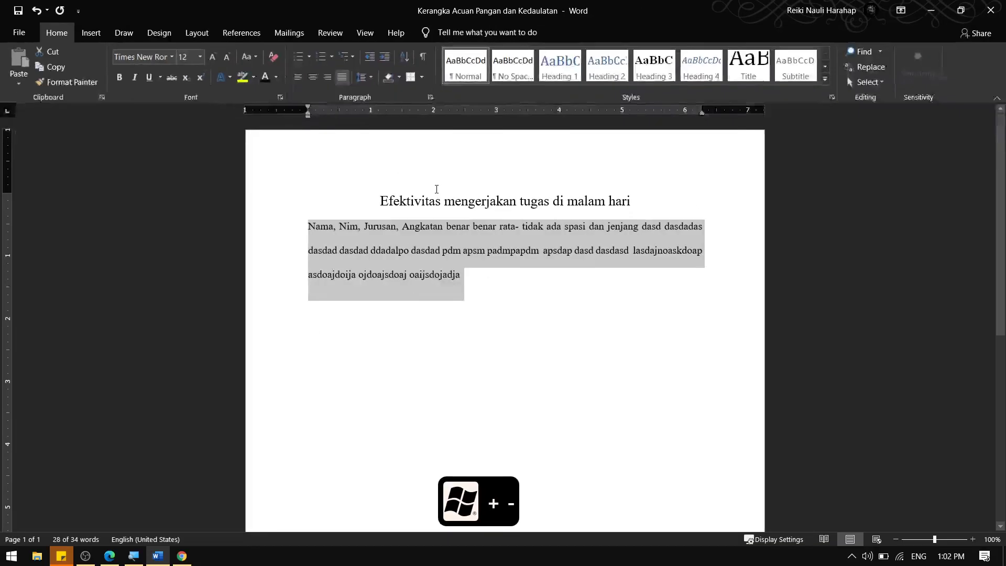
pyautogui.click(443, 216)
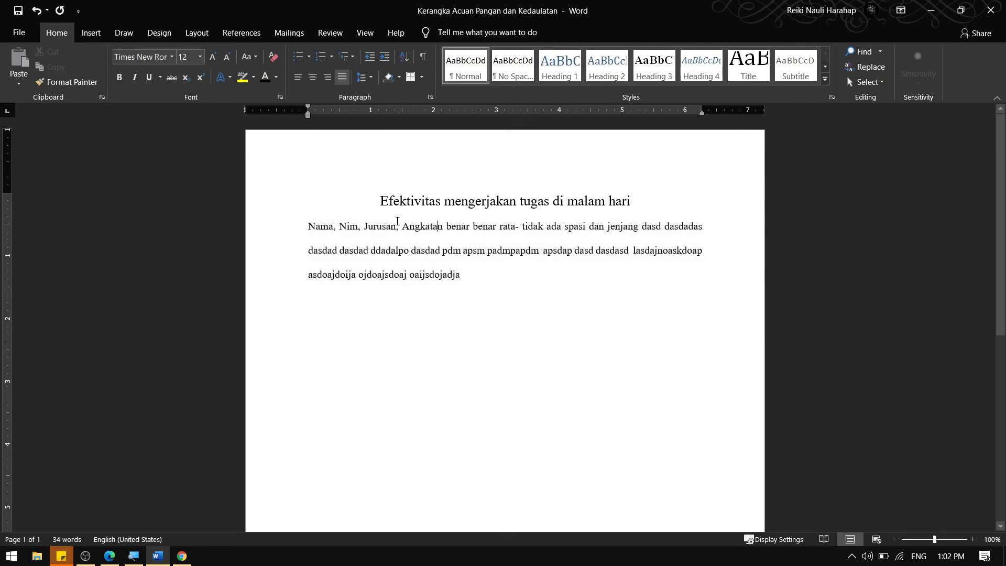
# Browse the full style gallery for the selected title and preview Heading 2 on it without applying any style
pyautogui.moveTo(384, 199); pyautogui.dragTo(635, 201)
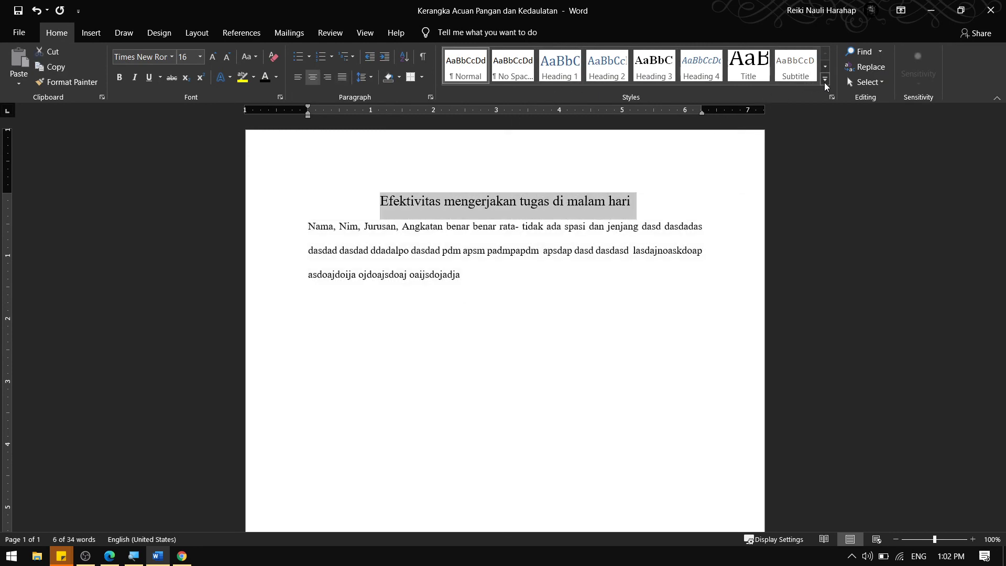
pyautogui.click(825, 79)
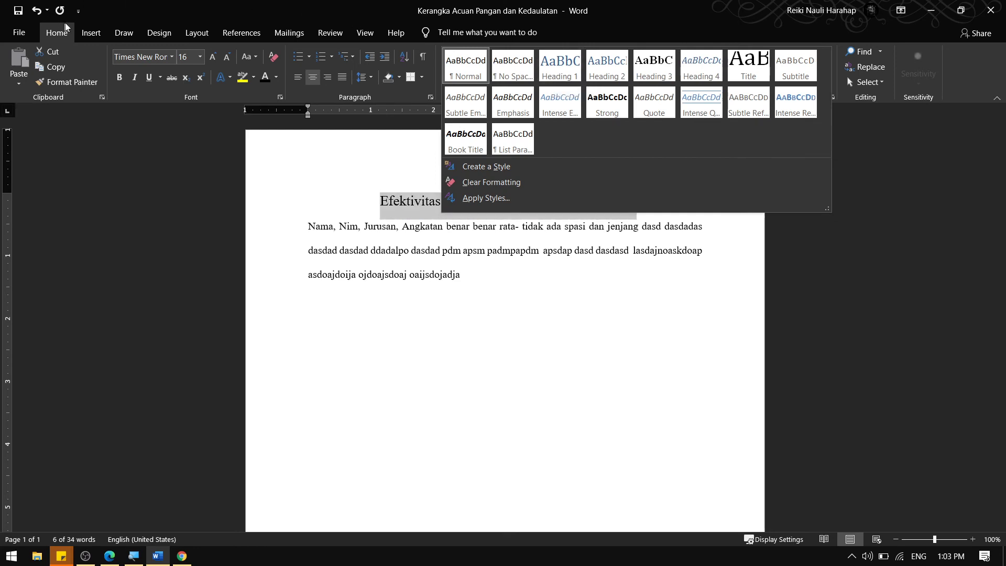
pyautogui.click(90, 33)
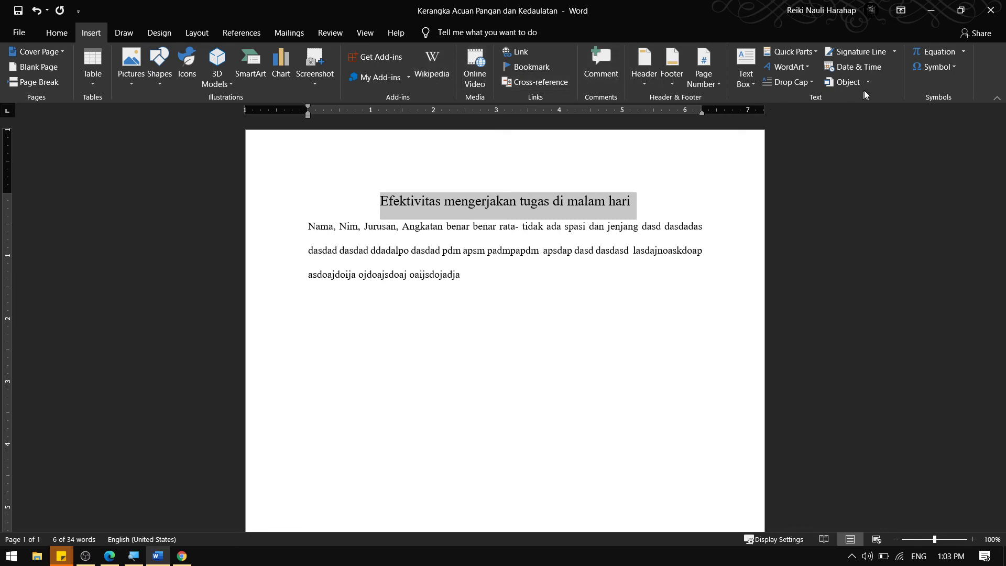
pyautogui.click(66, 35)
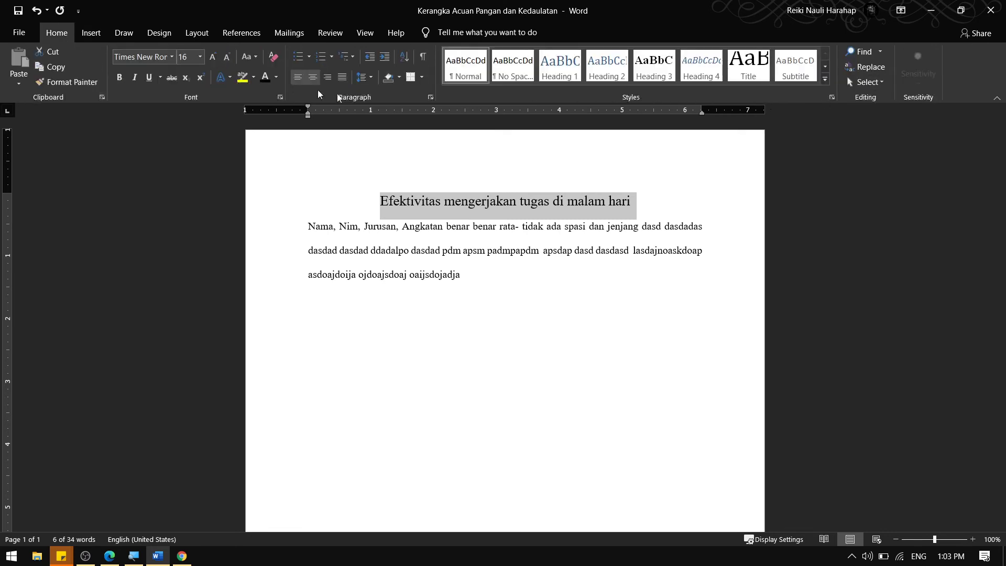
pyautogui.click(438, 210)
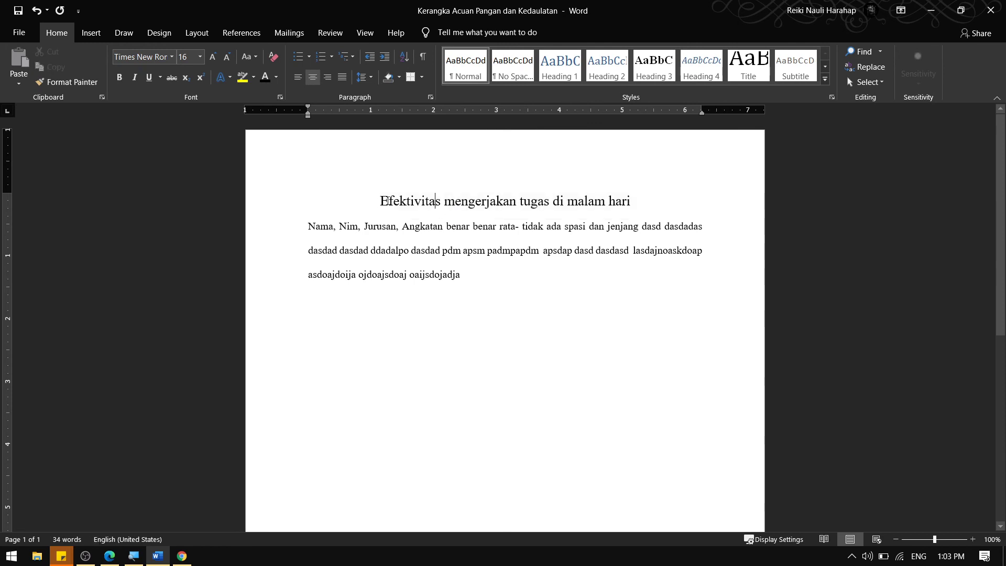
pyautogui.moveTo(379, 204); pyautogui.dragTo(648, 208)
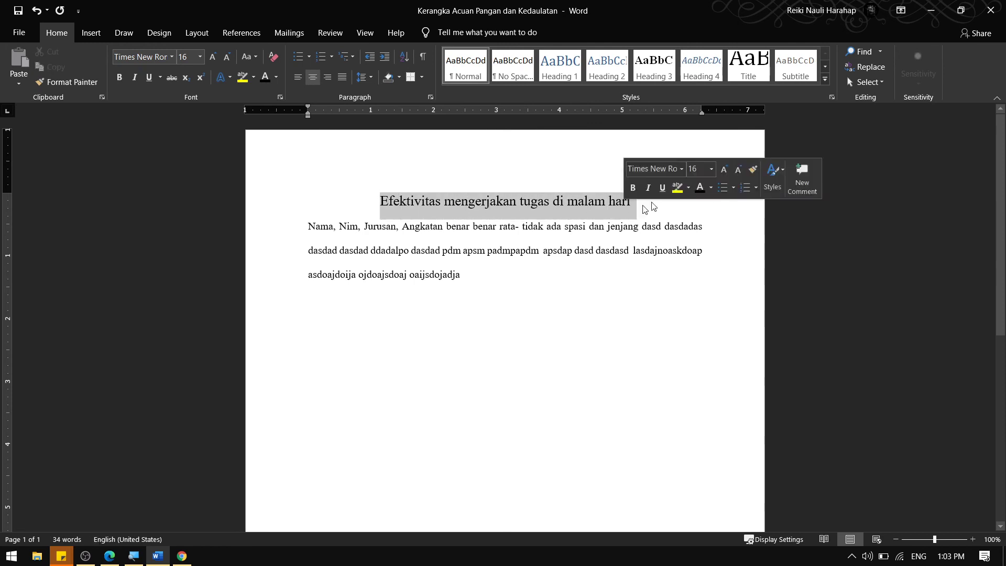
pyautogui.click(825, 79)
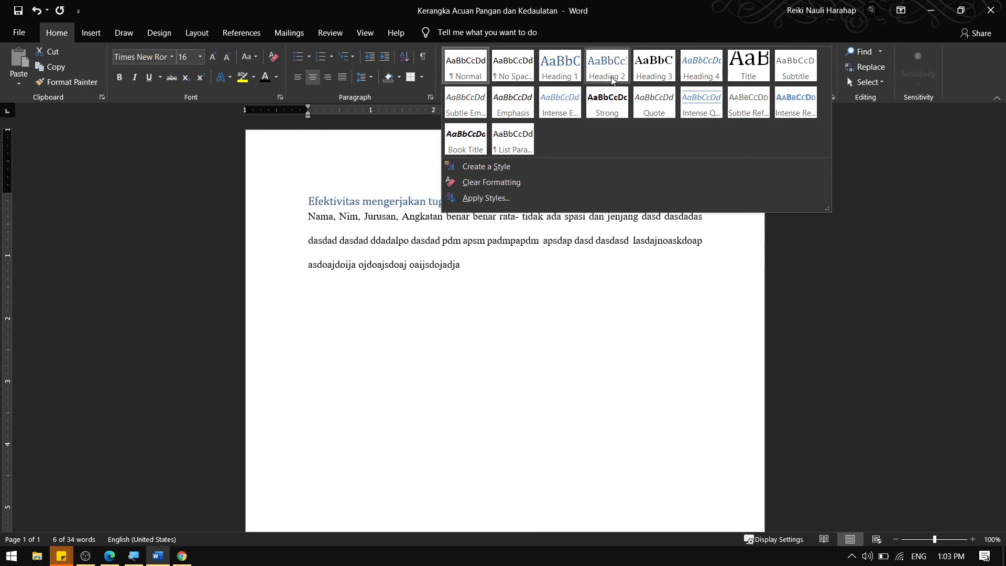
pyautogui.click(529, 248)
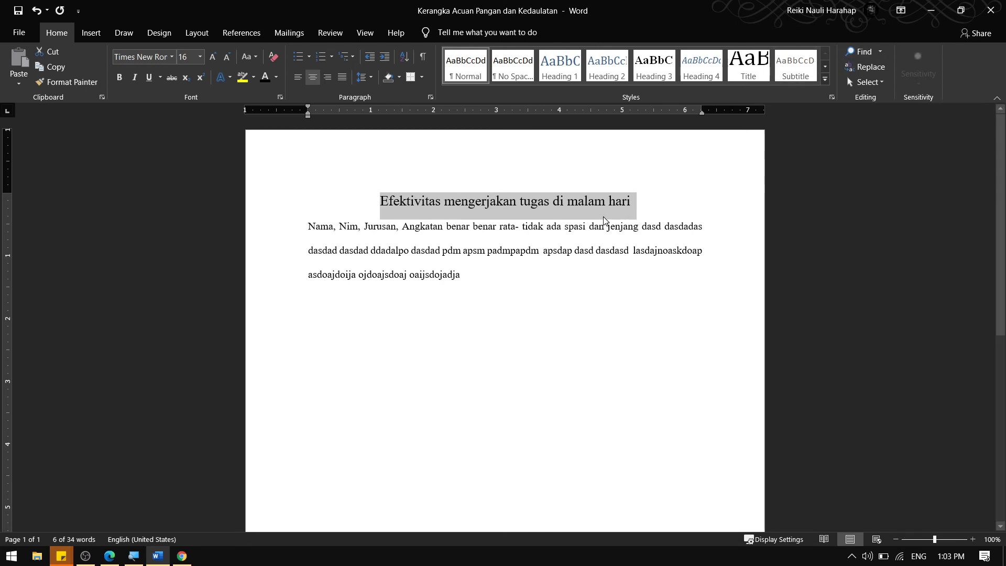
# Find the word "tugas" in the document, jump to its match in the title and close the search pane
pyautogui.click(605, 202)
pyautogui.click(858, 59)
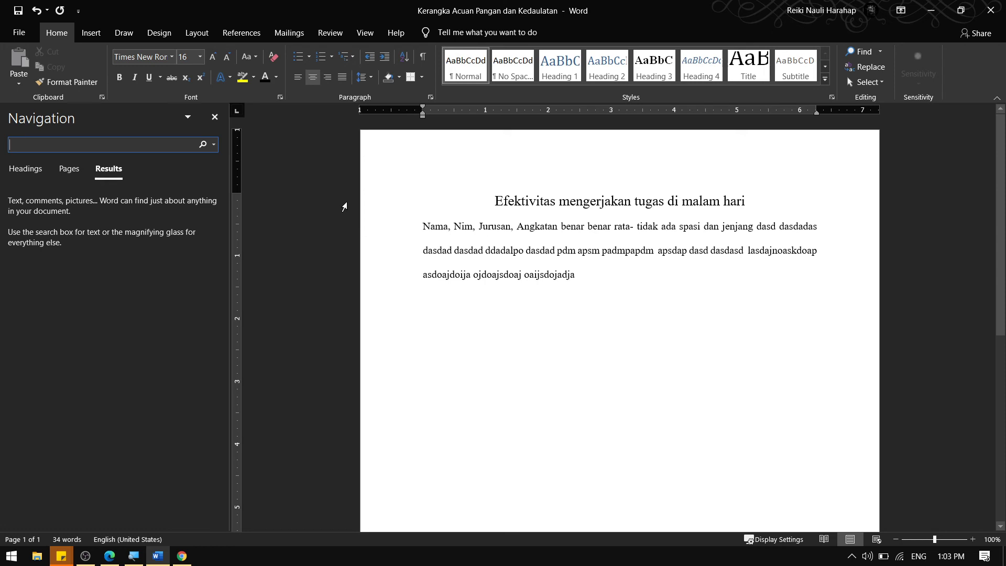
pyautogui.write('tugas')
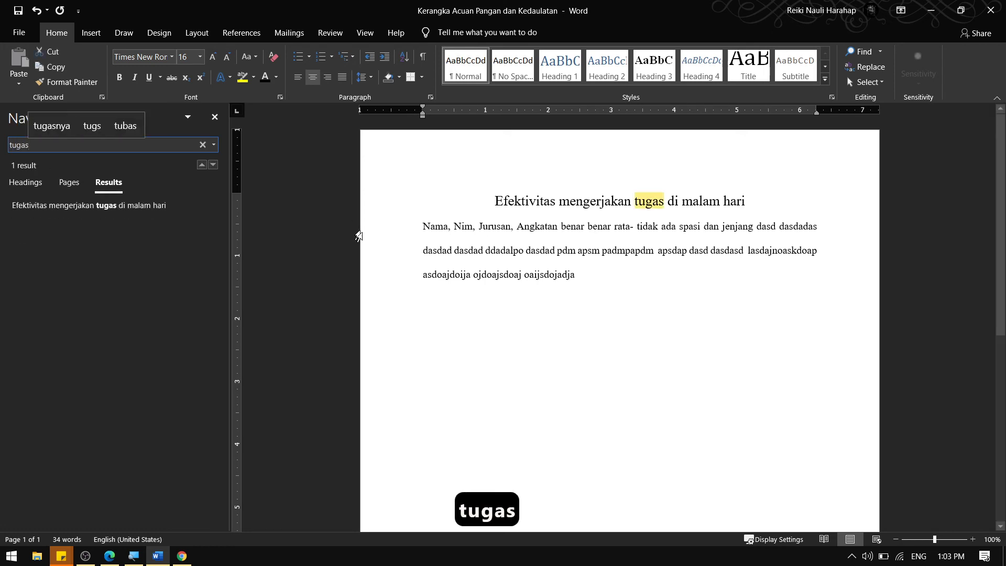
pyautogui.click(122, 216)
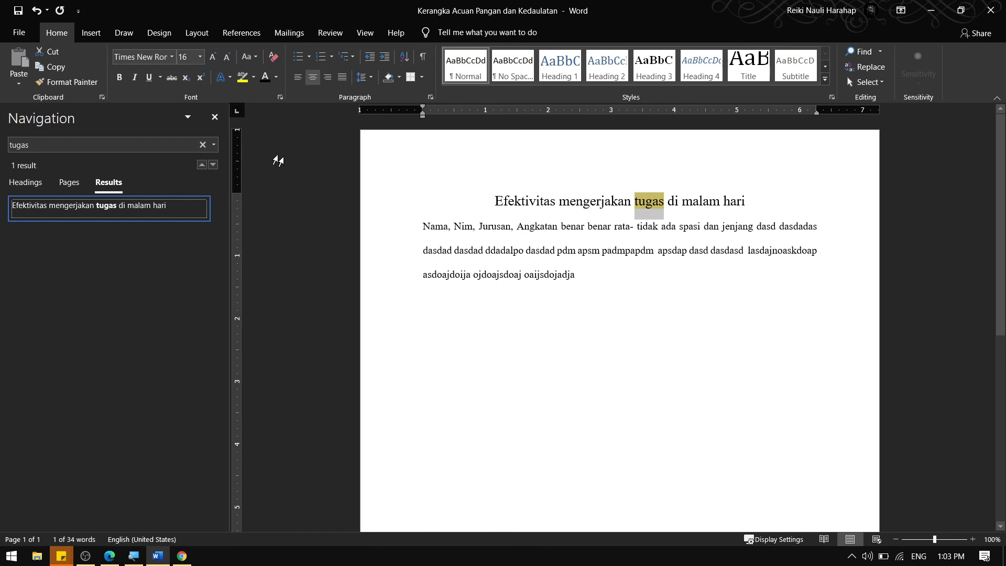
pyautogui.click(215, 117)
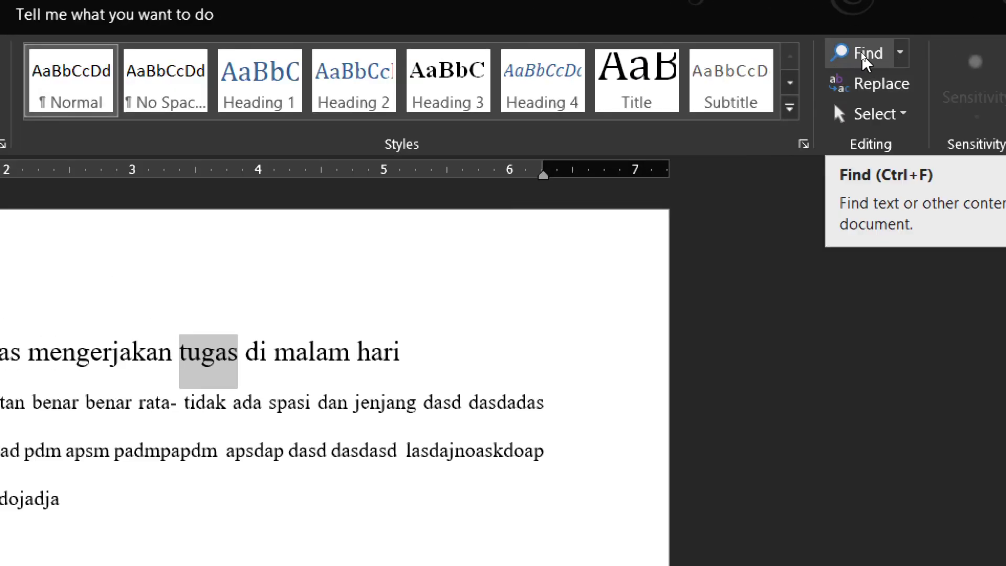
# Reopen the document search pane several times to show how it is called up, closing it again each time
pyautogui.click(863, 56)
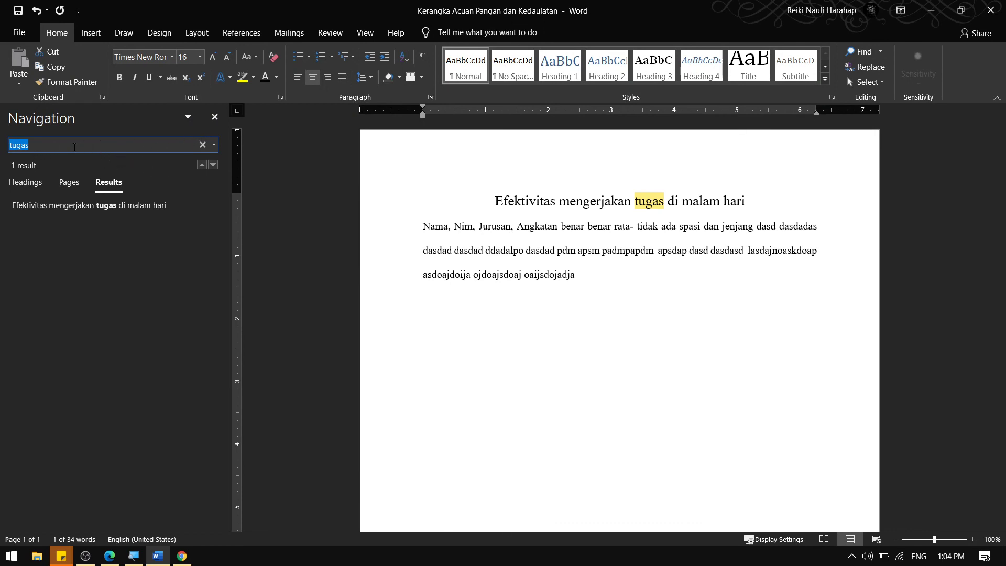
pyautogui.click(214, 117)
pyautogui.click(443, 226)
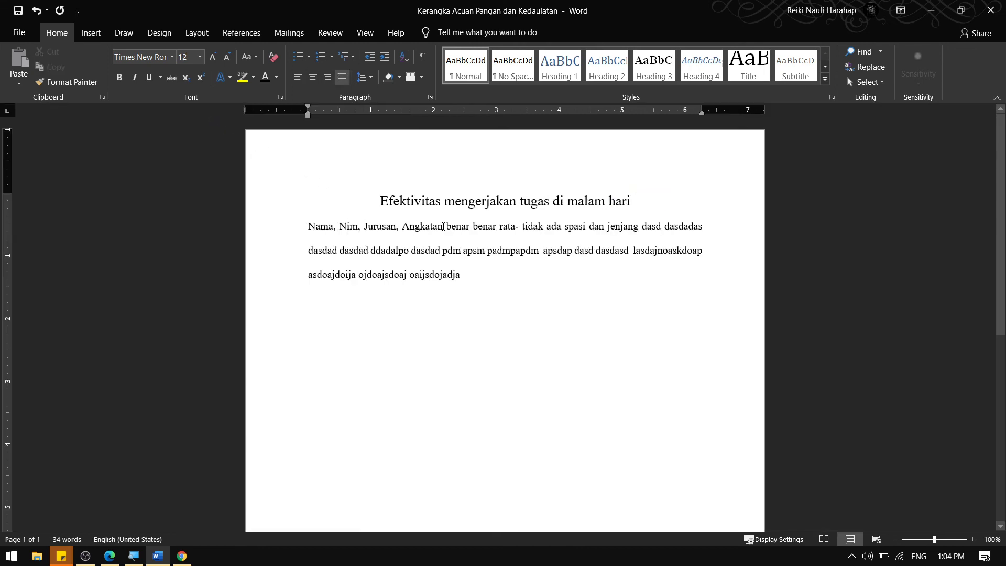
pyautogui.hotkey('ctrl', 'f')
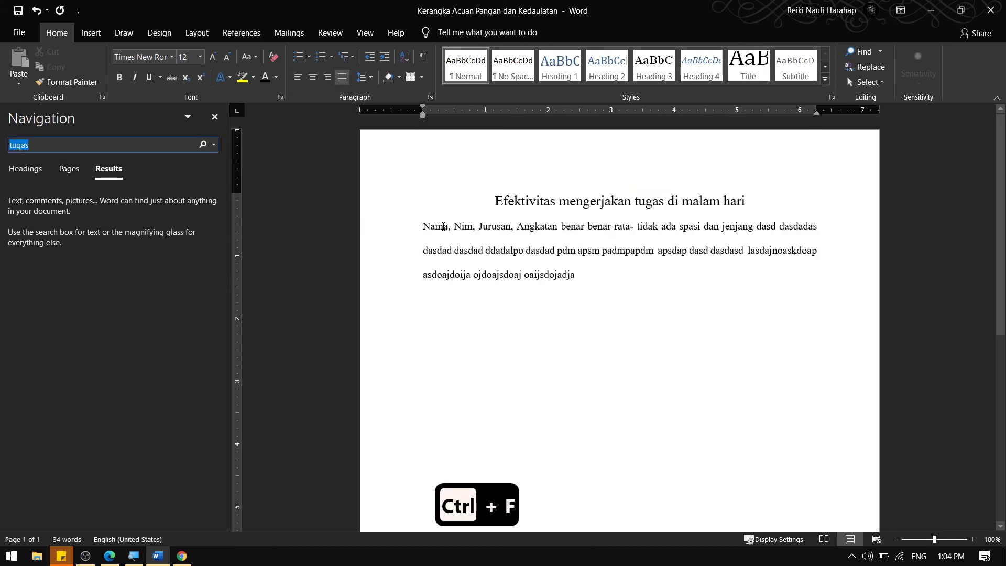
pyautogui.press('Escape')
pyautogui.click(210, 119)
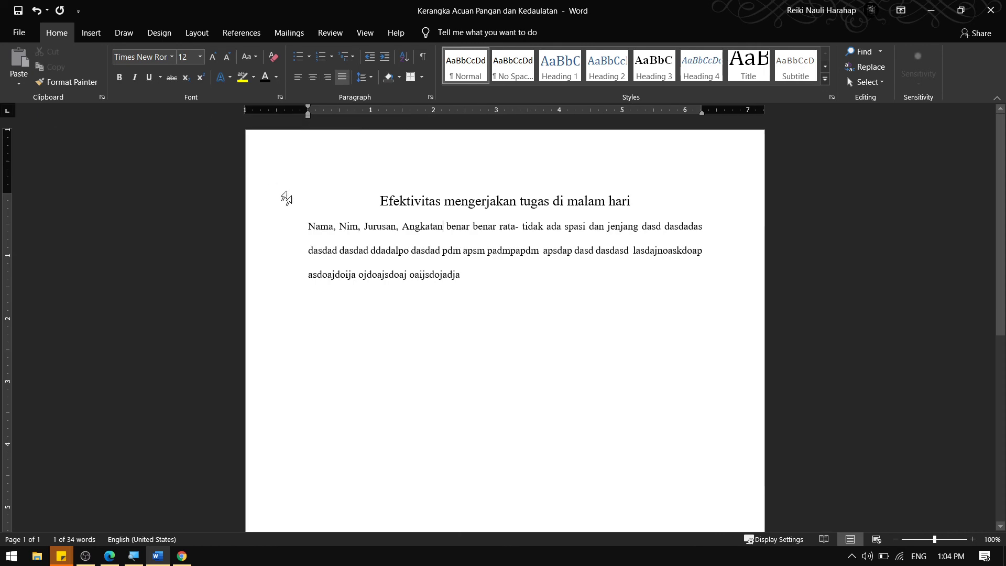
pyautogui.hotkey('ctrl', 'f')
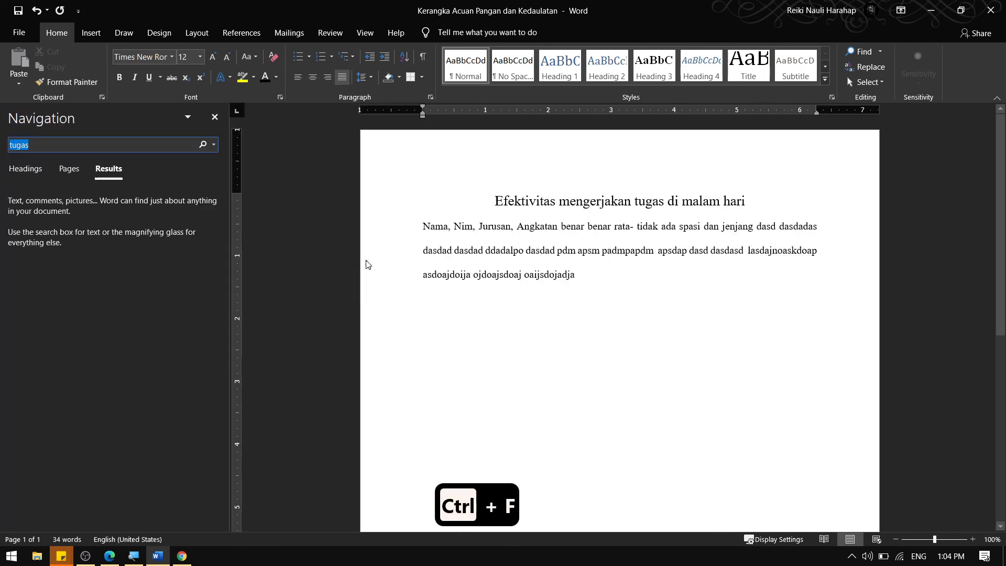
pyautogui.click(214, 119)
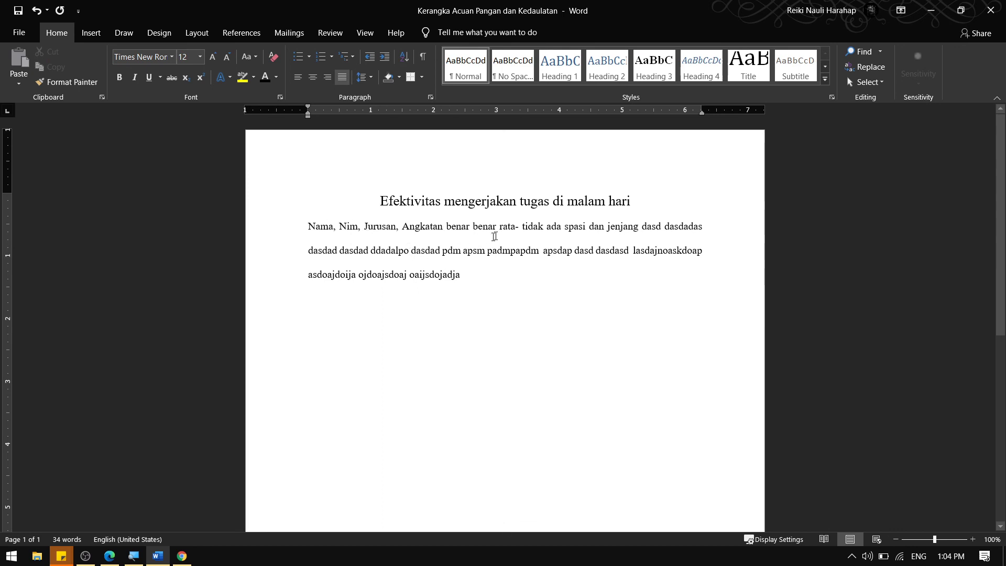
# Break the paragraph after "Angkatan benar", "dan jenjang" and "ddadalpo", shortening the last word to "ddadalp"
pyautogui.click(476, 226)
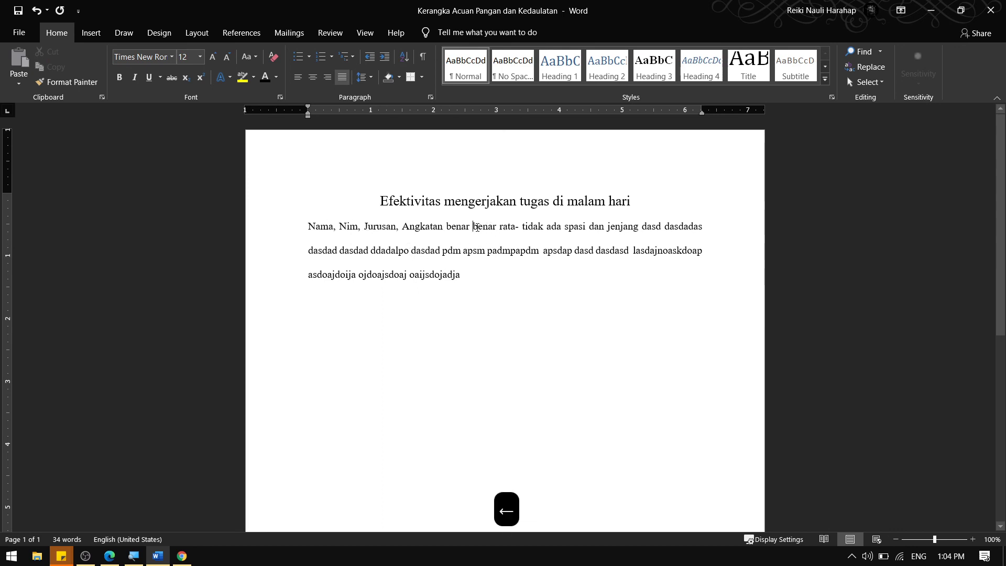
pyautogui.press('Return')
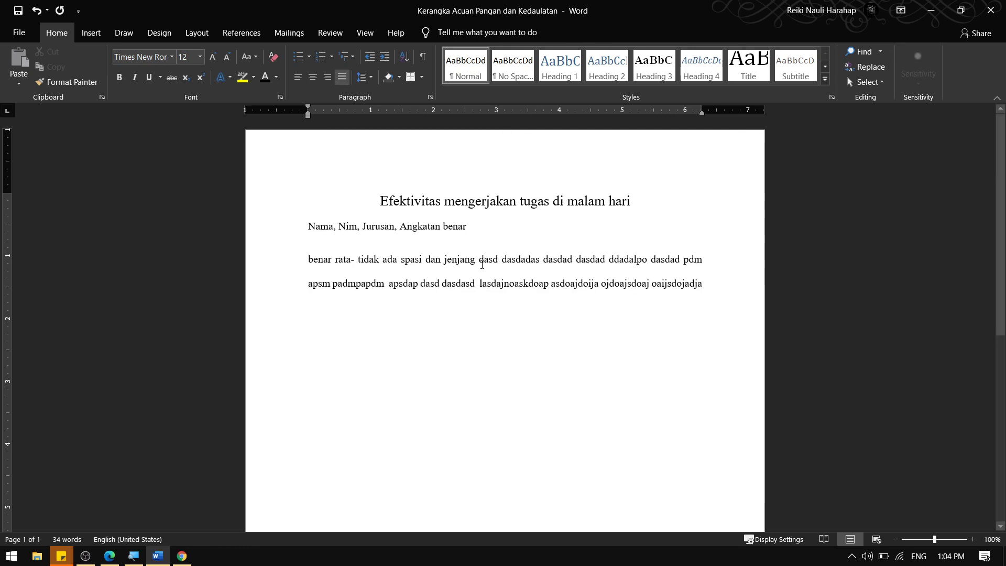
pyautogui.press('Insert')
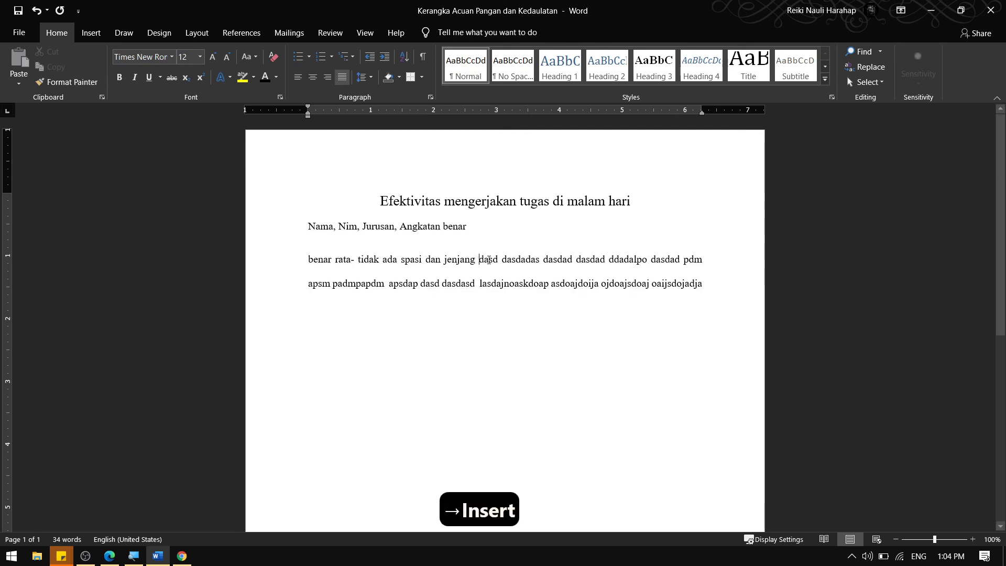
pyautogui.press('Return')
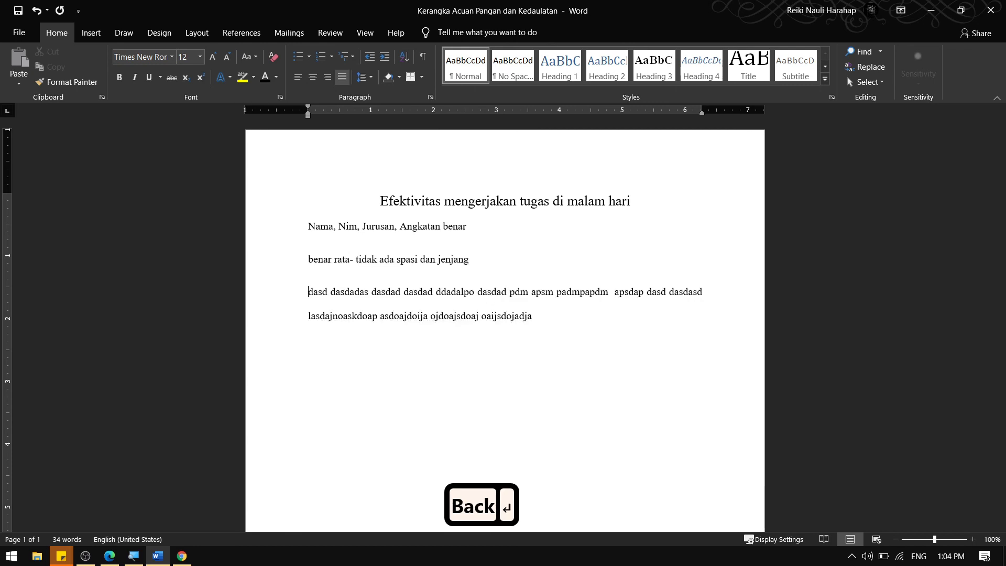
pyautogui.press('BackSpace')
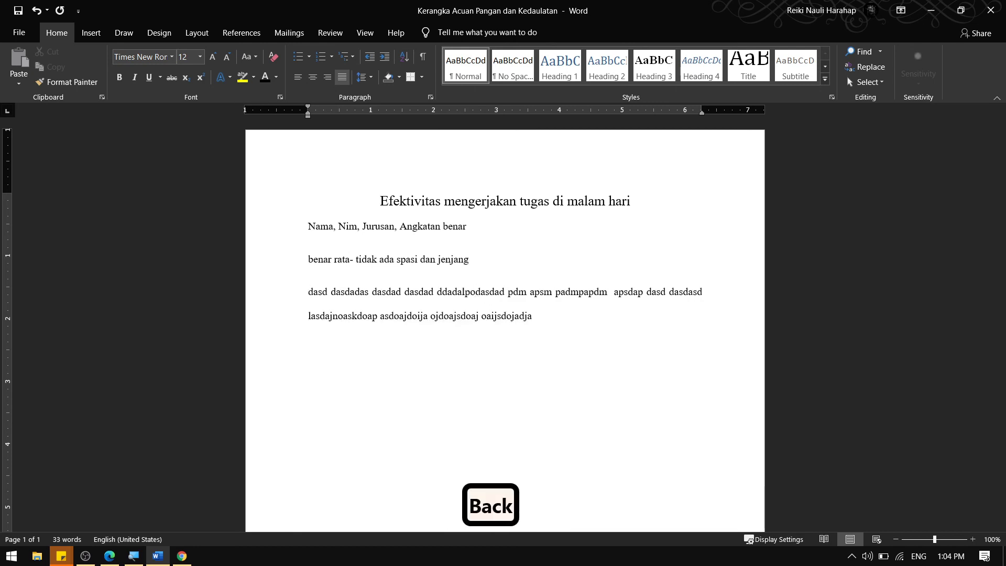
pyautogui.press('BackSpace')
pyautogui.press('Return')
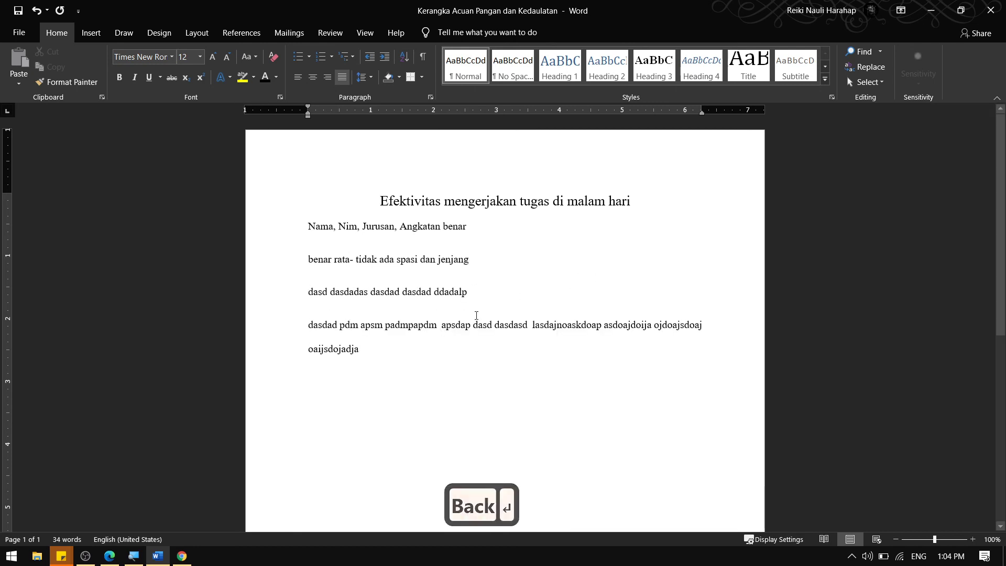
# Break the remaining text after "apsdap" and "asdoajdoija", dropping the first letter of "dasd" at the start of the fifth line
pyautogui.click(476, 325)
pyautogui.press('BackSpace')
pyautogui.press('Return')
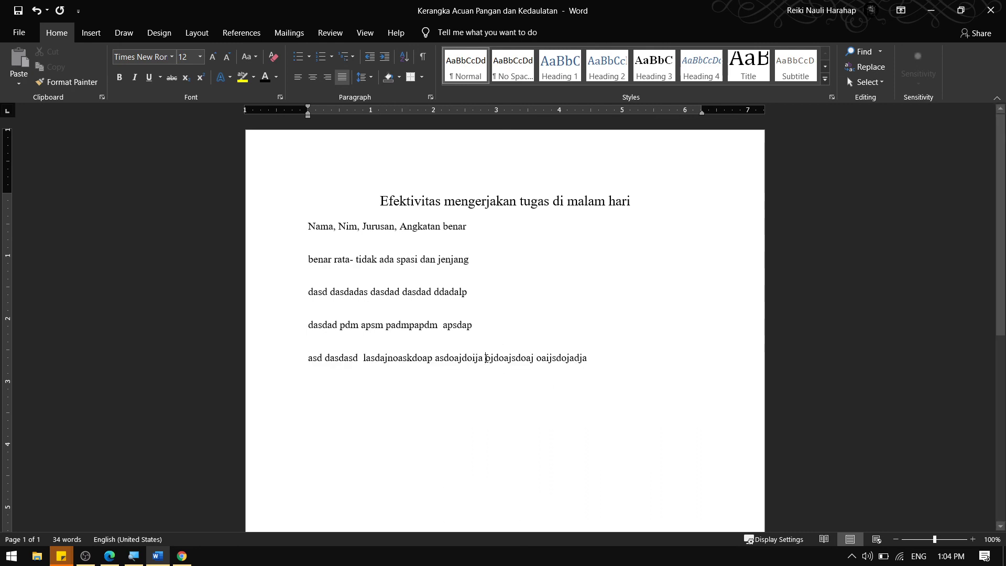
pyautogui.click(486, 358)
pyautogui.press('Return')
# Set the line spacing of the six lines below the title to 1.15 and insert an empty line under the title
pyautogui.moveTo(418, 393); pyautogui.dragTo(309, 225)
pyautogui.click(361, 77)
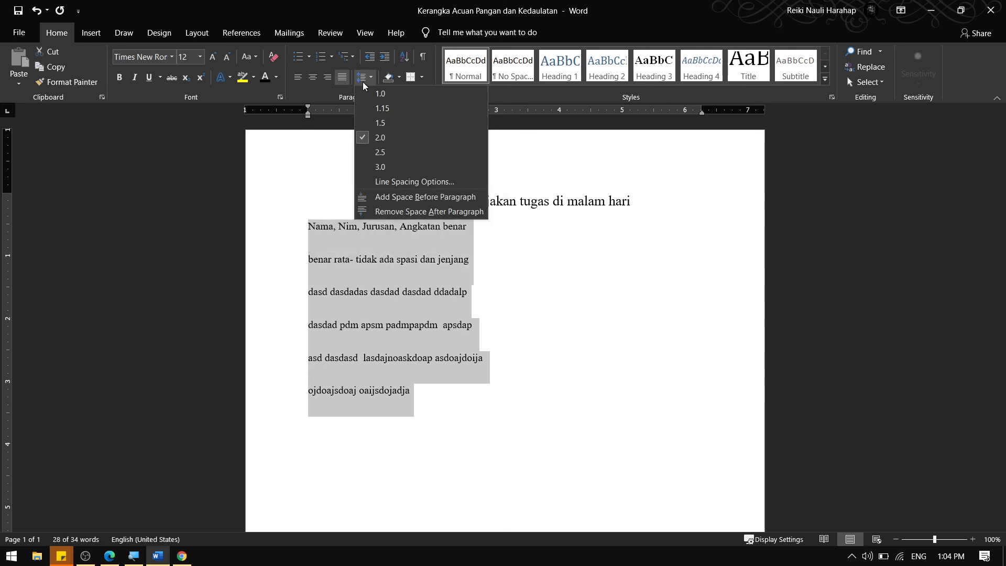
pyautogui.click(369, 108)
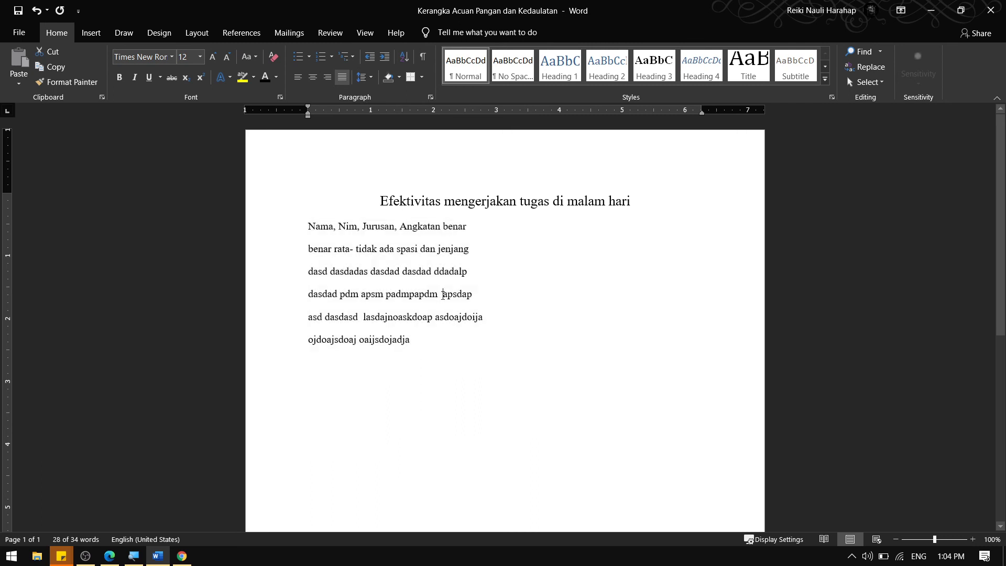
pyautogui.click(601, 226)
pyautogui.press('Return')
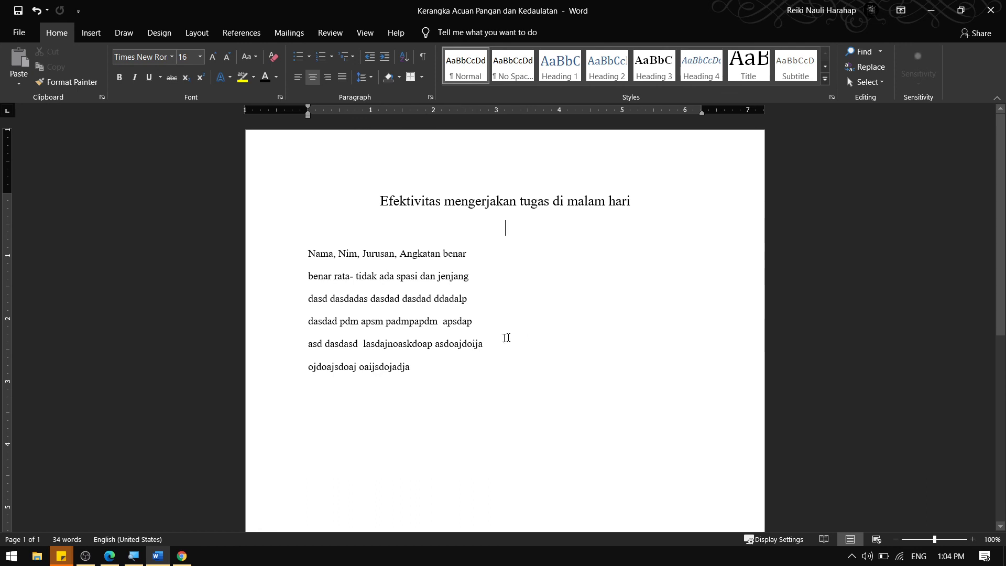
# Format the six lines below the title as a bulleted list with solid round bullets
pyautogui.moveTo(420, 368); pyautogui.dragTo(314, 267)
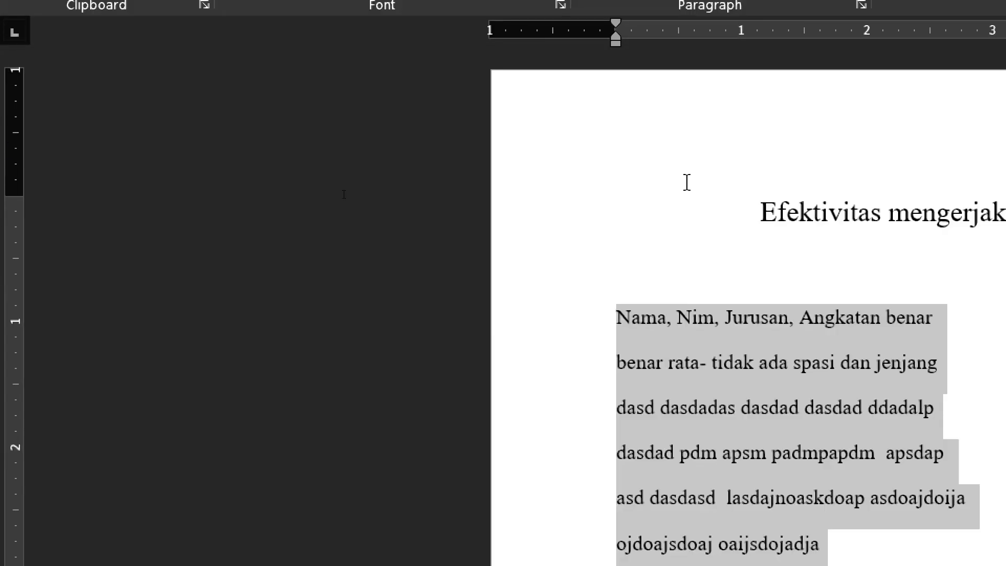
pyautogui.press('super+minus')
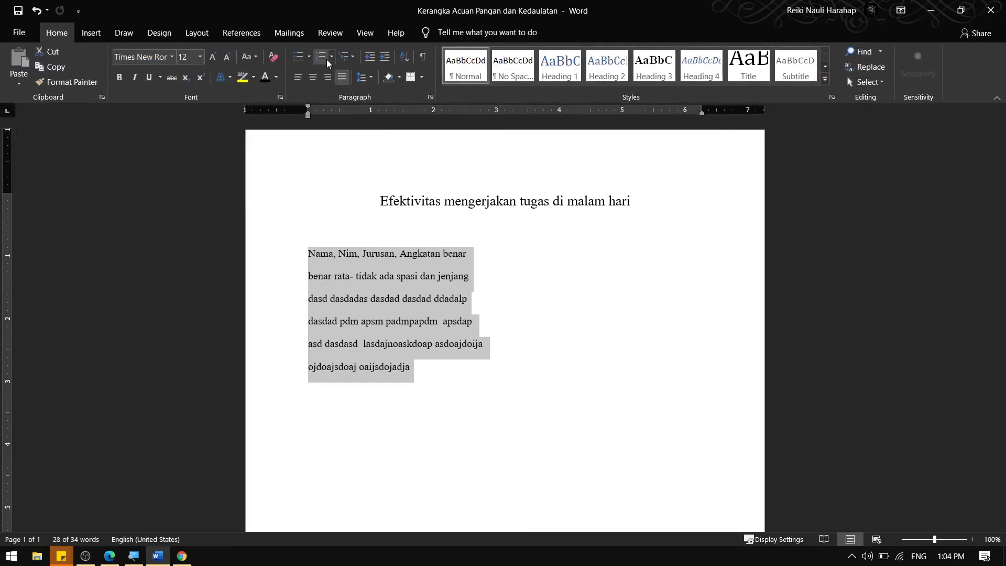
pyautogui.press('super+plus')
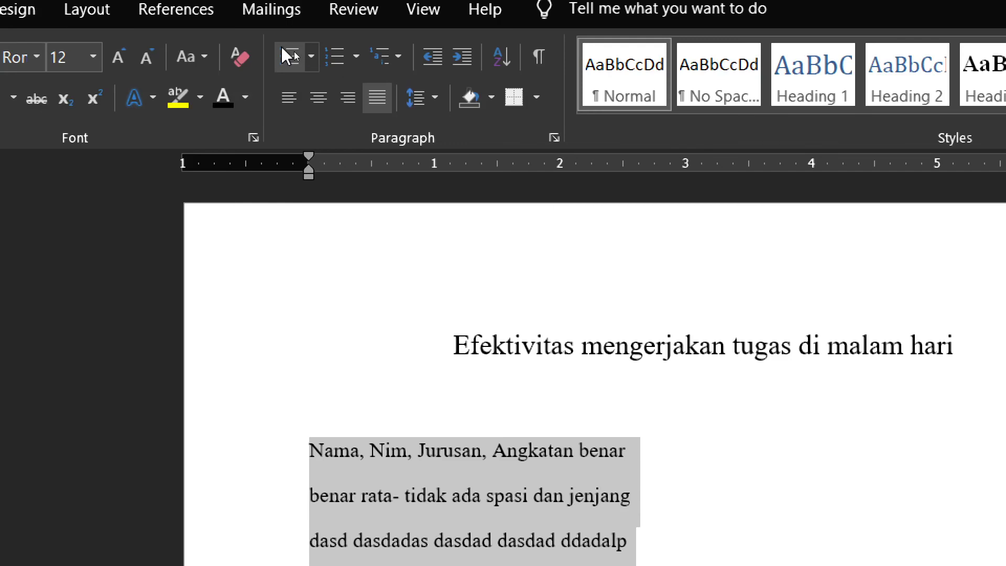
pyautogui.click(317, 57)
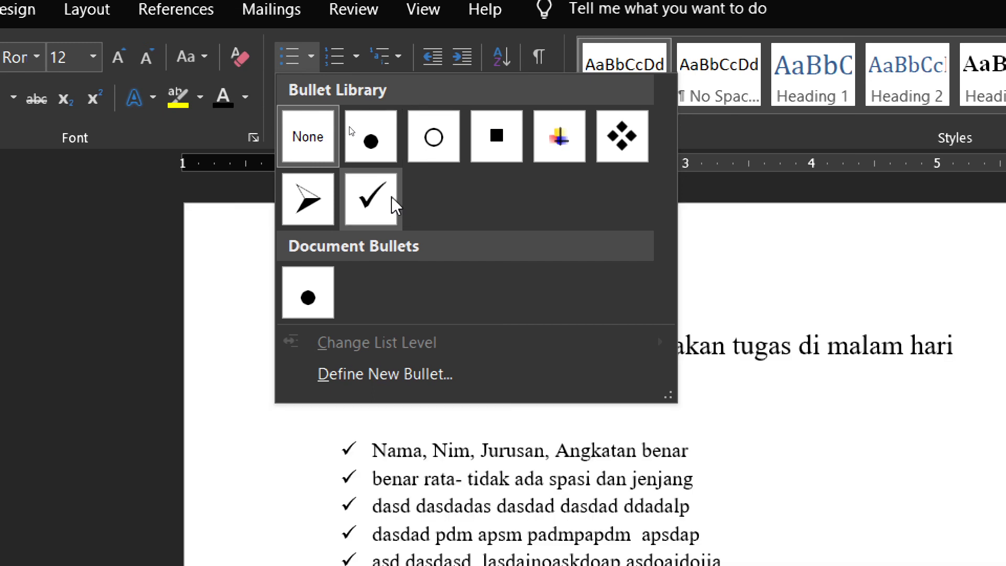
pyautogui.click(370, 137)
pyautogui.scroll(-1, 387, 393)
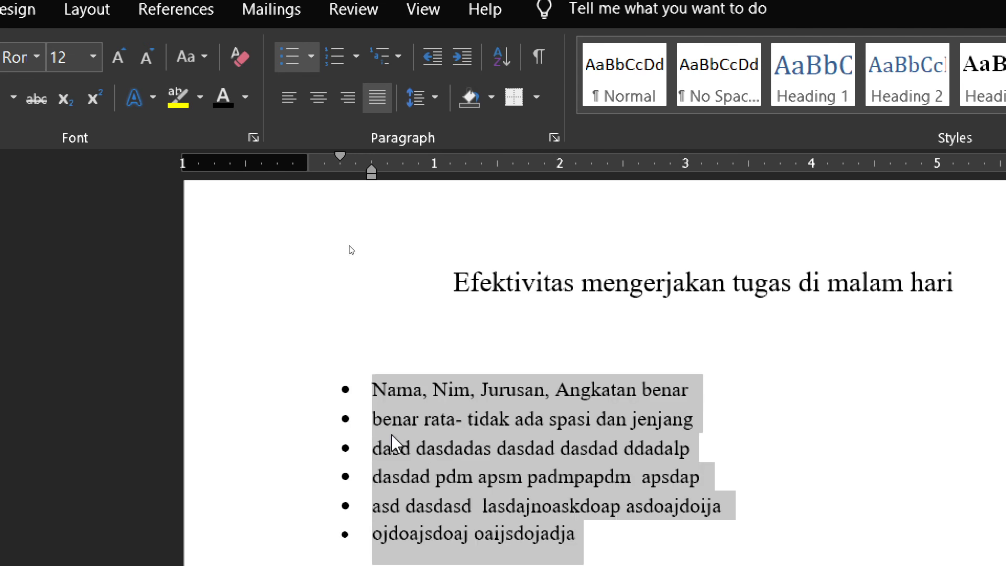
pyautogui.scroll(-1, 393, 443)
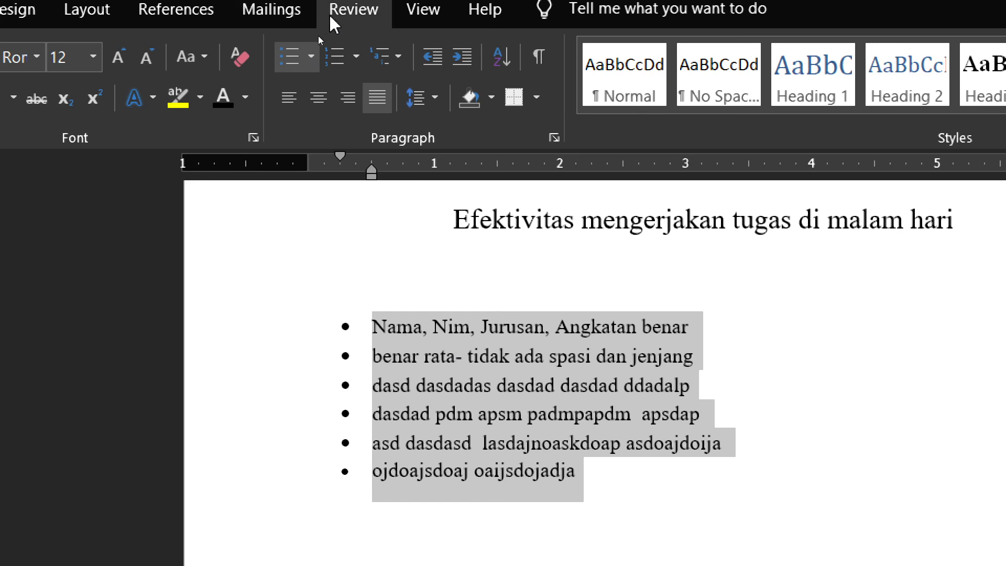
# Change the six bulleted lines to a lettered list in the lowercase a., b., c. format
pyautogui.click(356, 57)
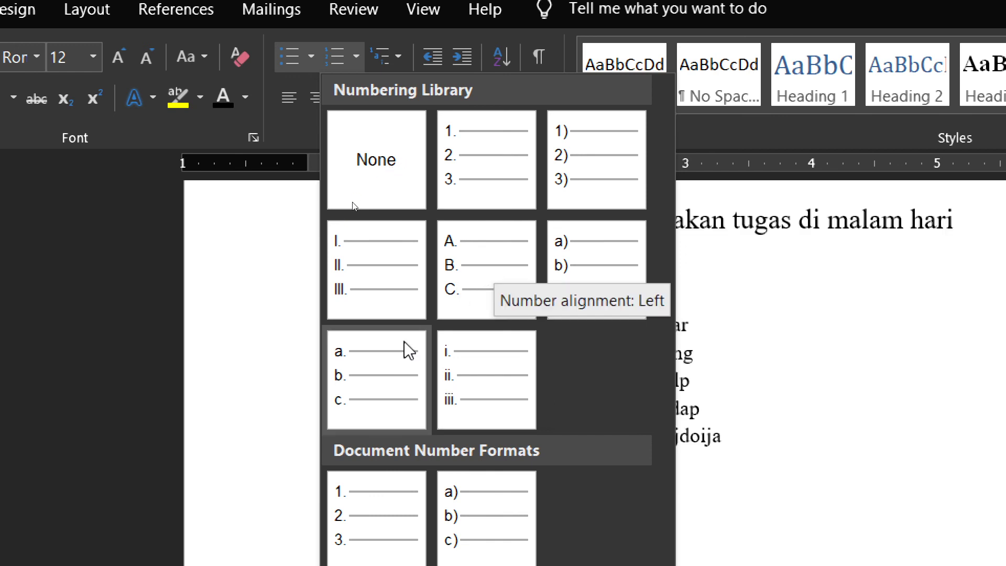
pyautogui.click(358, 390)
pyautogui.click(616, 354)
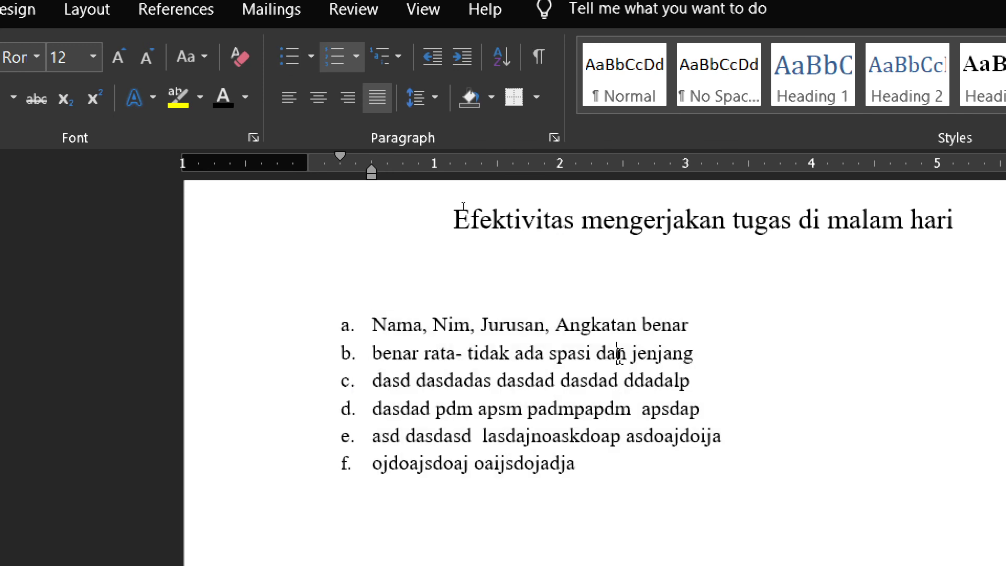
# Renumber the six list items below the title with the 1., 2., 3. format
pyautogui.moveTo(475, 392); pyautogui.dragTo(307, 73)
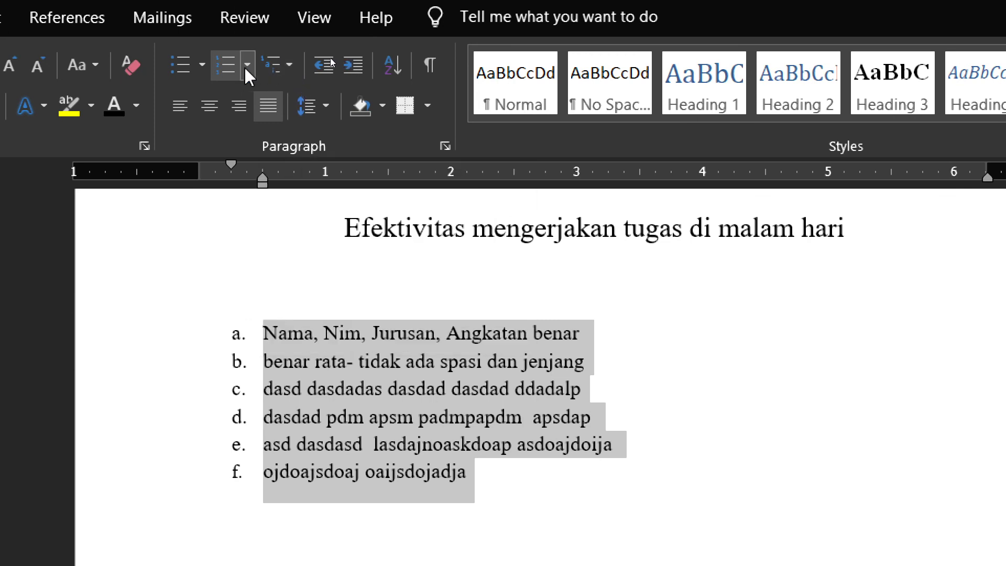
pyautogui.click(246, 66)
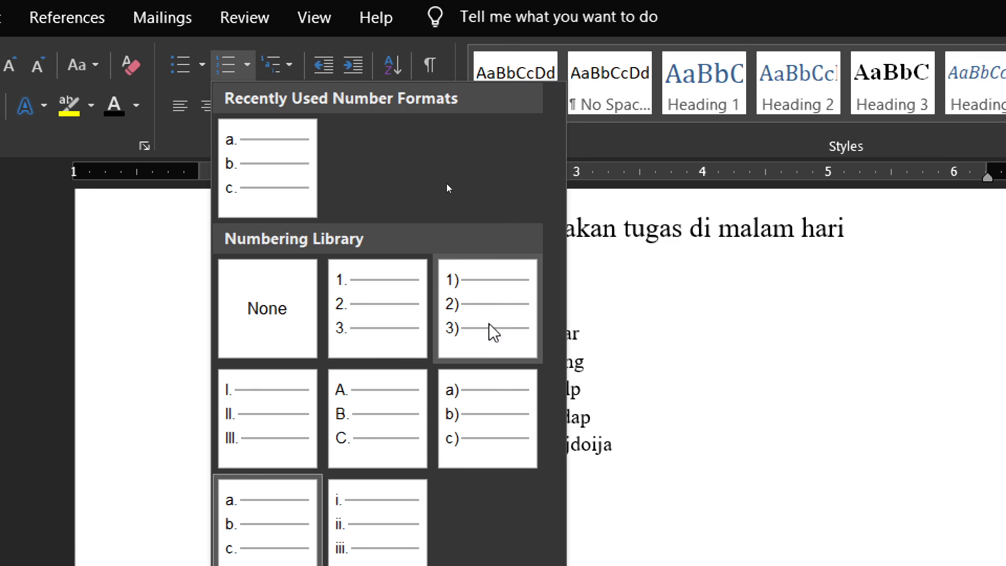
pyautogui.click(418, 319)
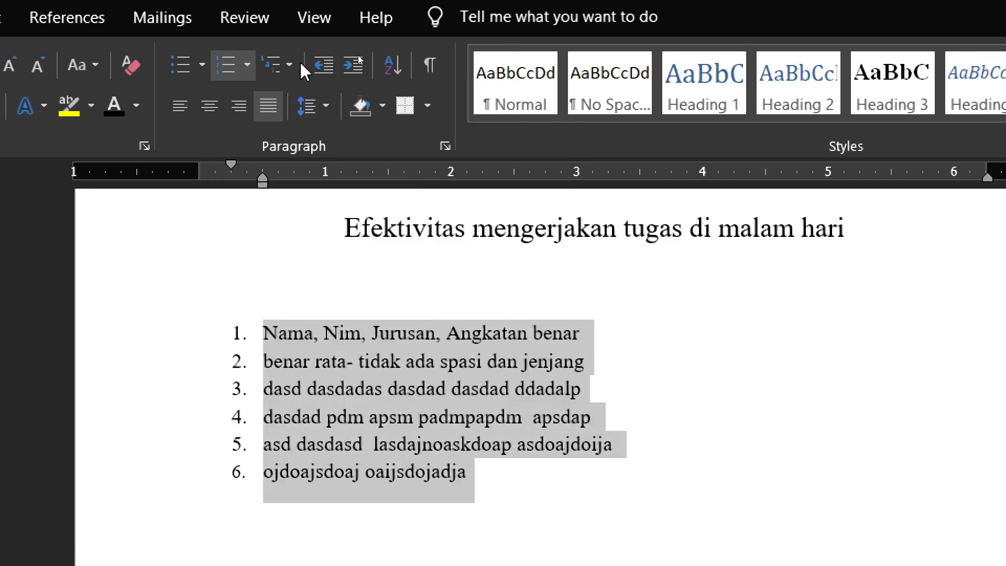
# Apply the current multilevel list format, with 1., hollow circle and square levels, to the six numbered items
pyautogui.click(287, 67)
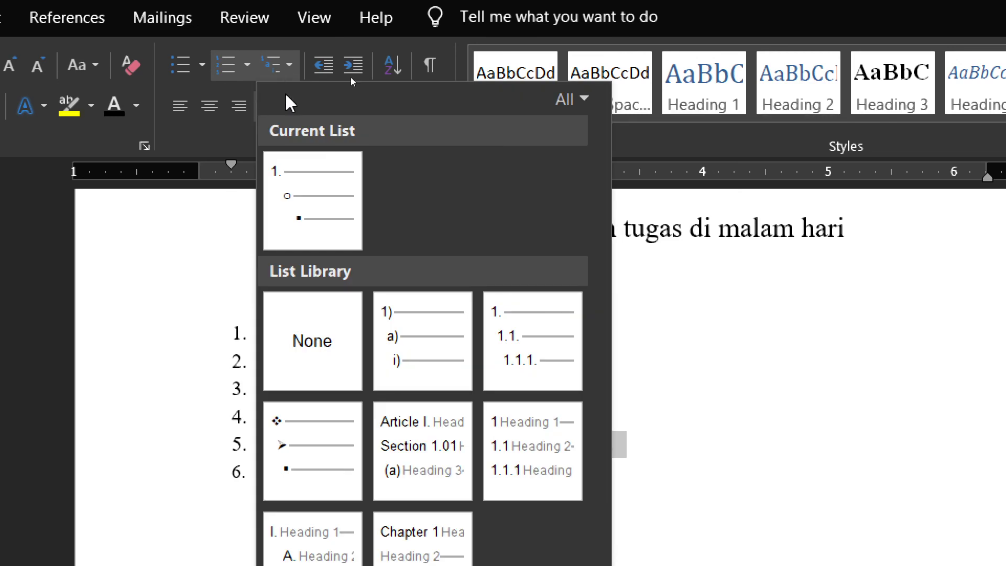
pyautogui.moveTo(289, 180)
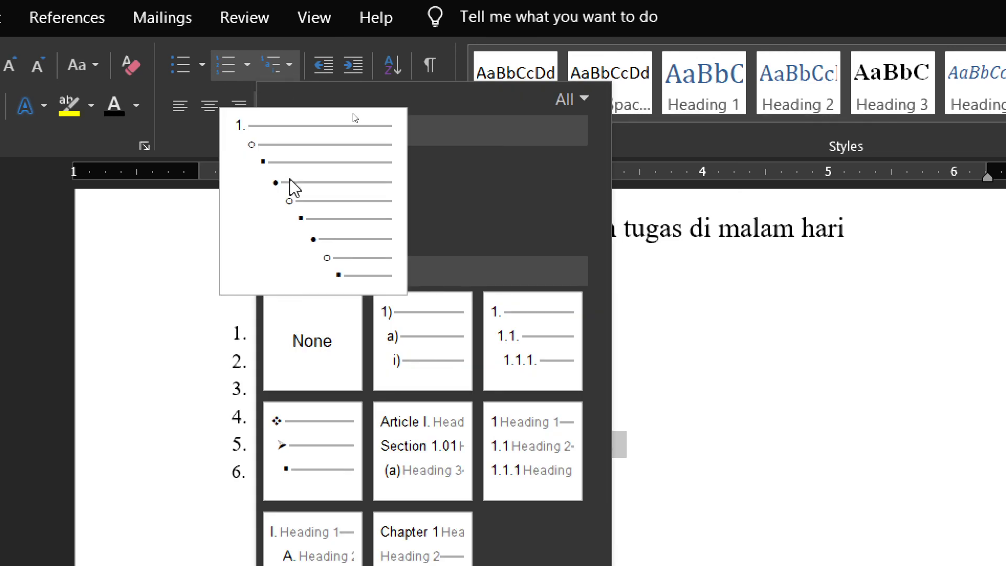
pyautogui.click(289, 179)
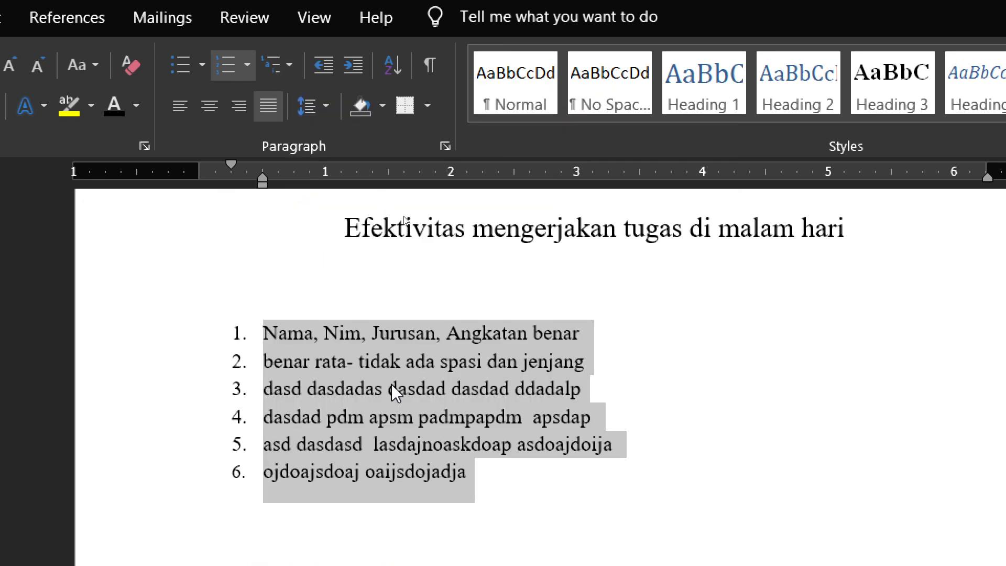
pyautogui.click(408, 388)
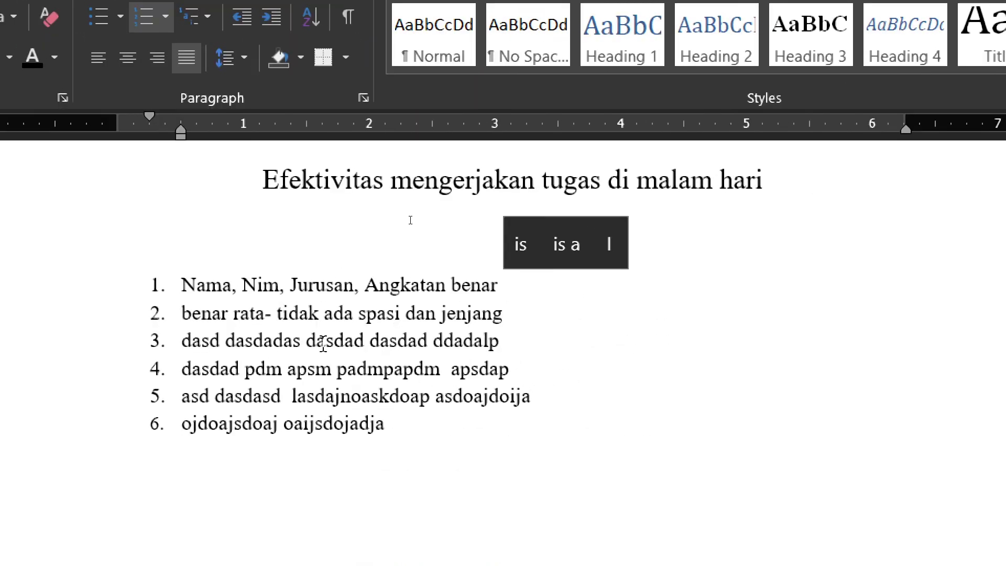
pyautogui.press('super+minus')
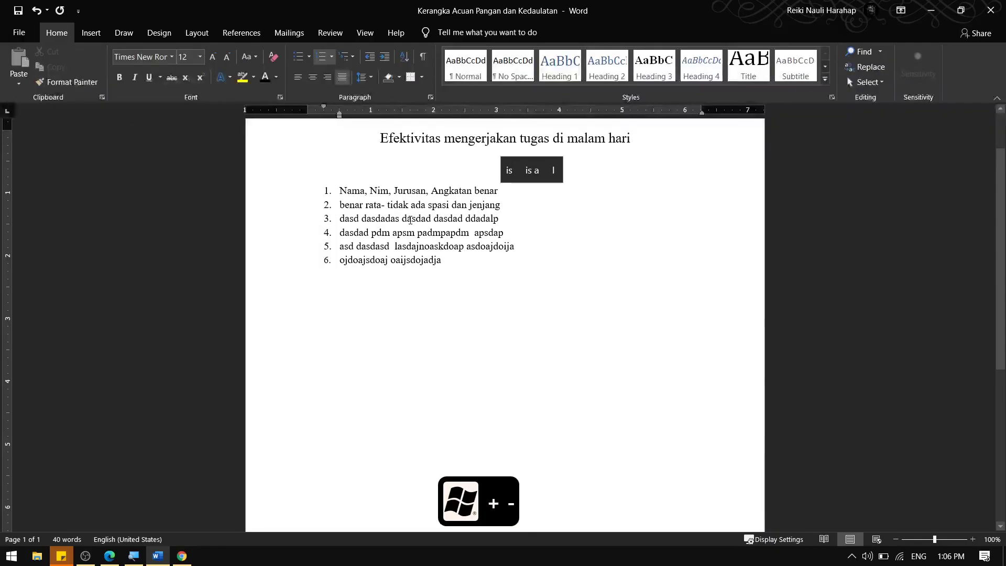
# Under the first numbered item, add a second-level item "Kakakdj" and a third-level item "Daksdlkam" beneath it
pyautogui.press('Return')
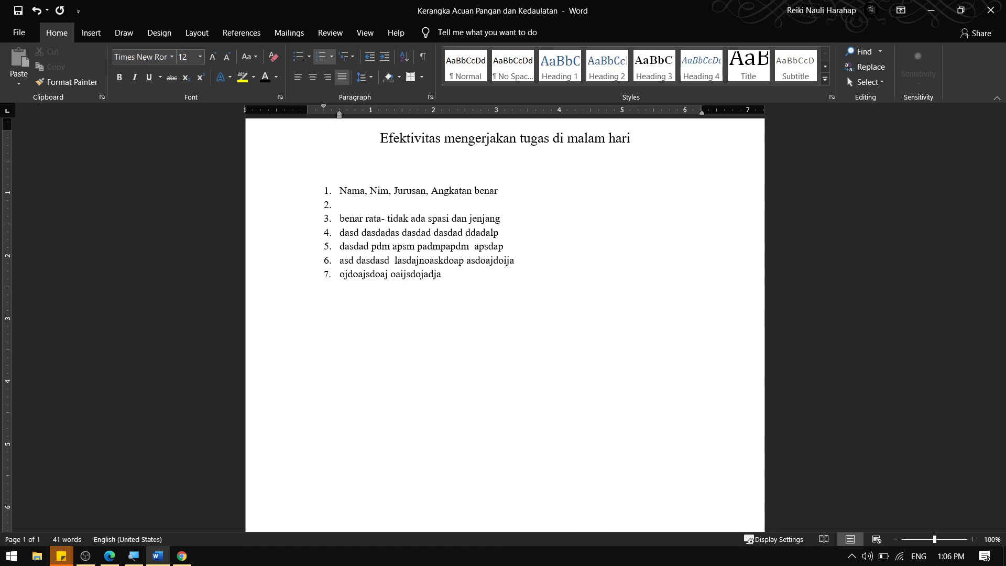
pyautogui.press('Tab')
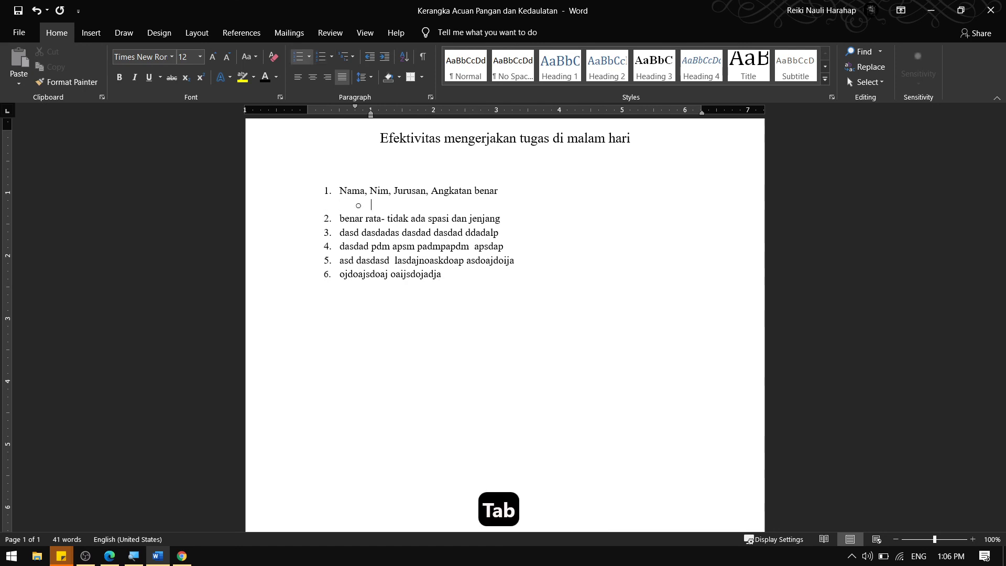
pyautogui.write('kakakdj')
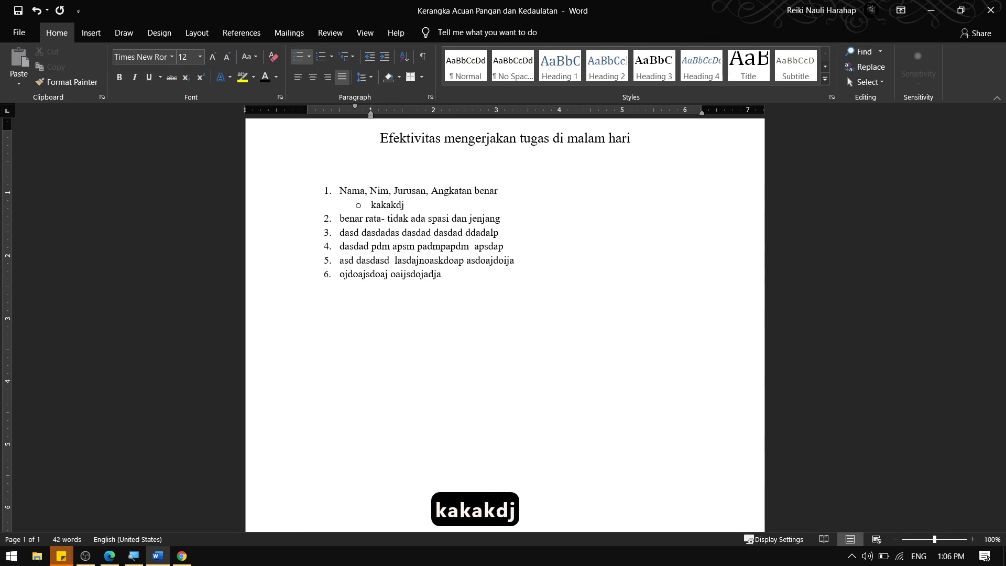
pyautogui.press('Return')
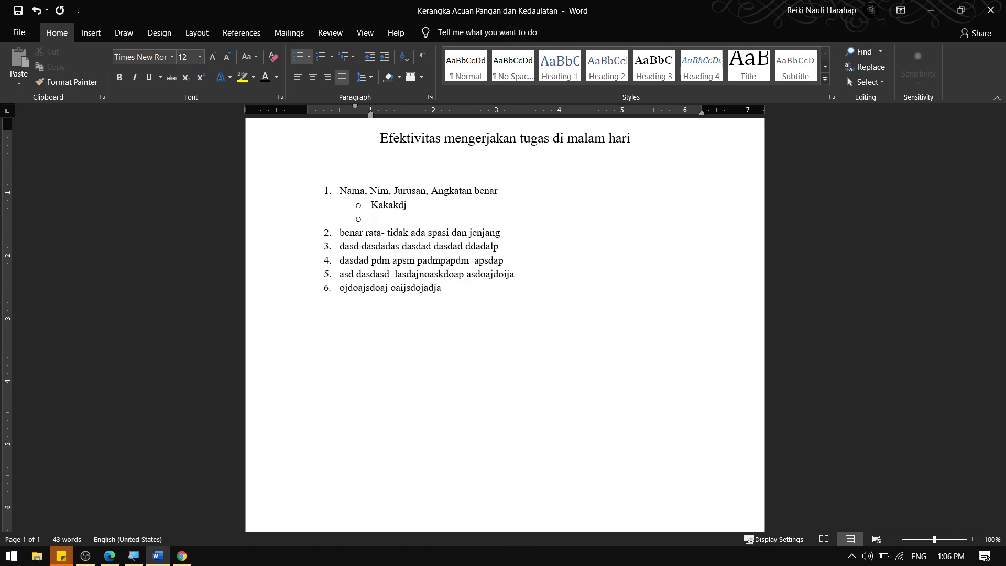
pyautogui.press('Tab')
pyautogui.write('daksdlkam')
# Below "Daksdlkam", add a fourth-level item "Doasdoak" and a fifth-level item "doasmkdao"
pyautogui.press('Return')
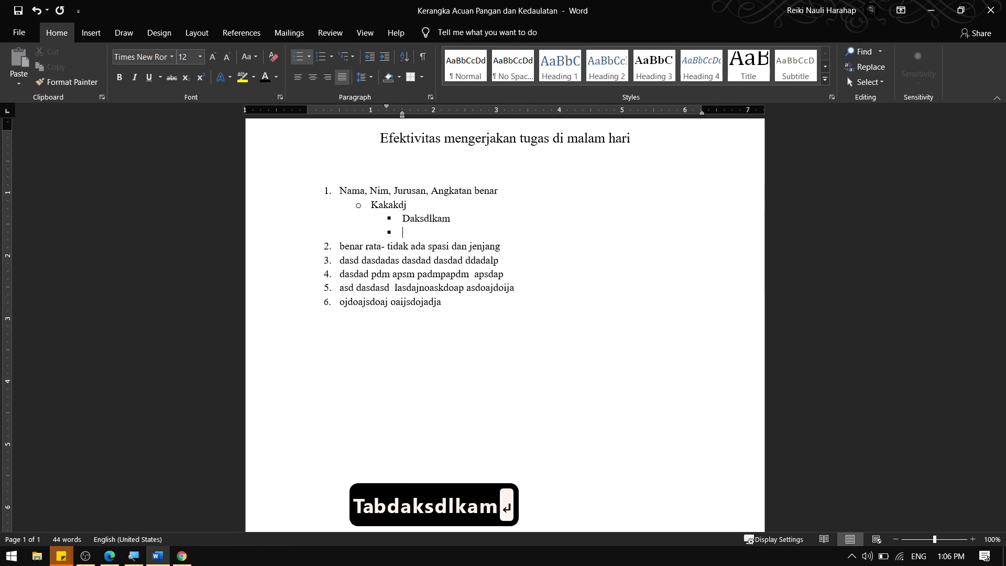
pyautogui.press('Tab')
pyautogui.write('doasdoak')
pyautogui.press('Return')
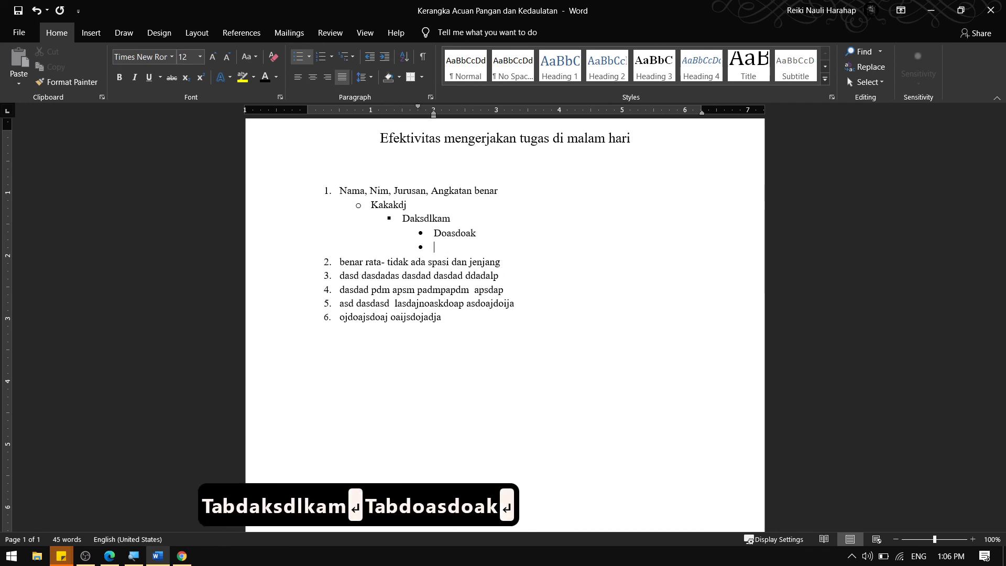
pyautogui.press('Tab')
pyautogui.write('doasmkdao')
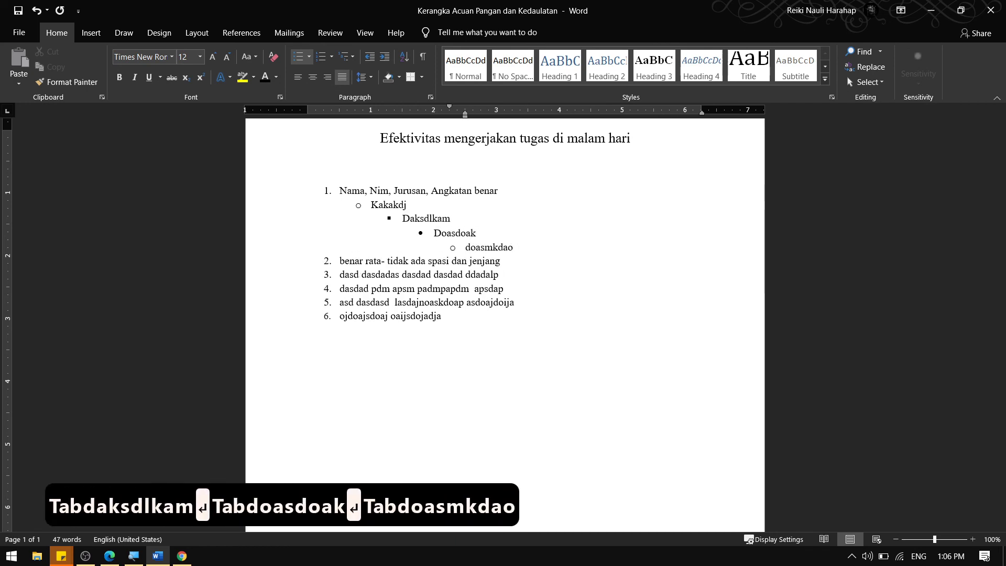
# Insert a new item "dadada" directly after "Daksdlkam" at the same list level
pyautogui.click(464, 214)
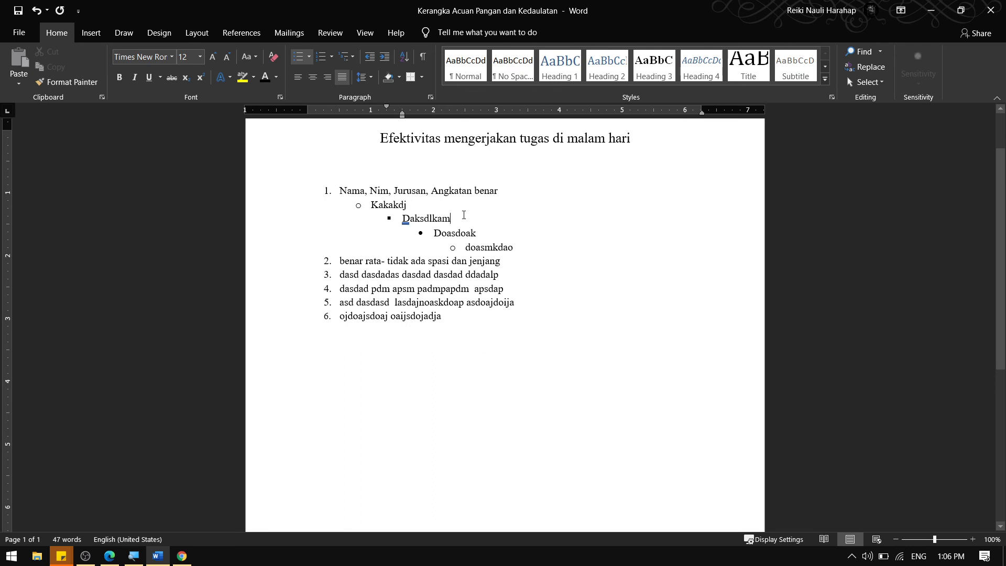
pyautogui.press('Return')
pyautogui.write('dadada')
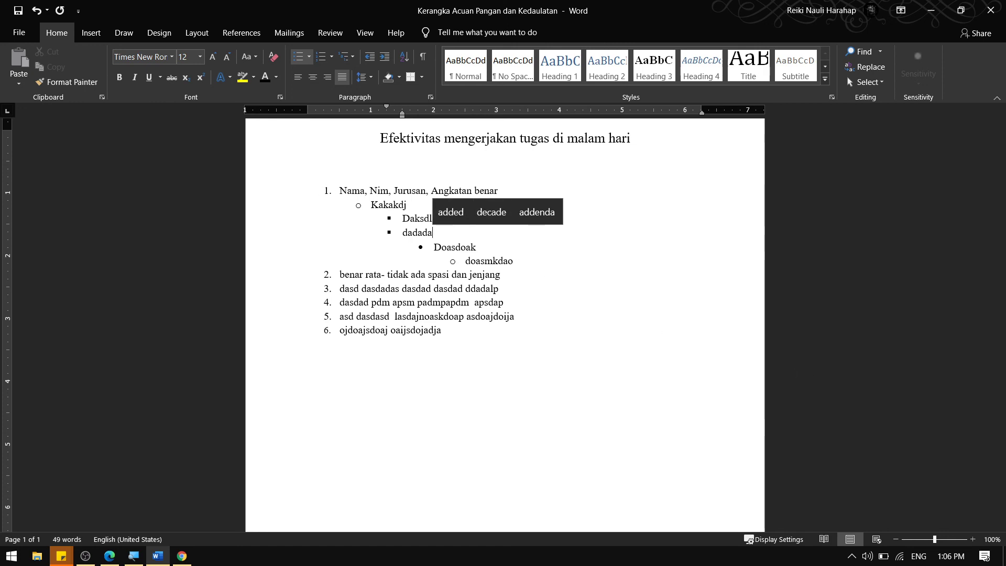
pyautogui.hotkey('alt', 'Tab')
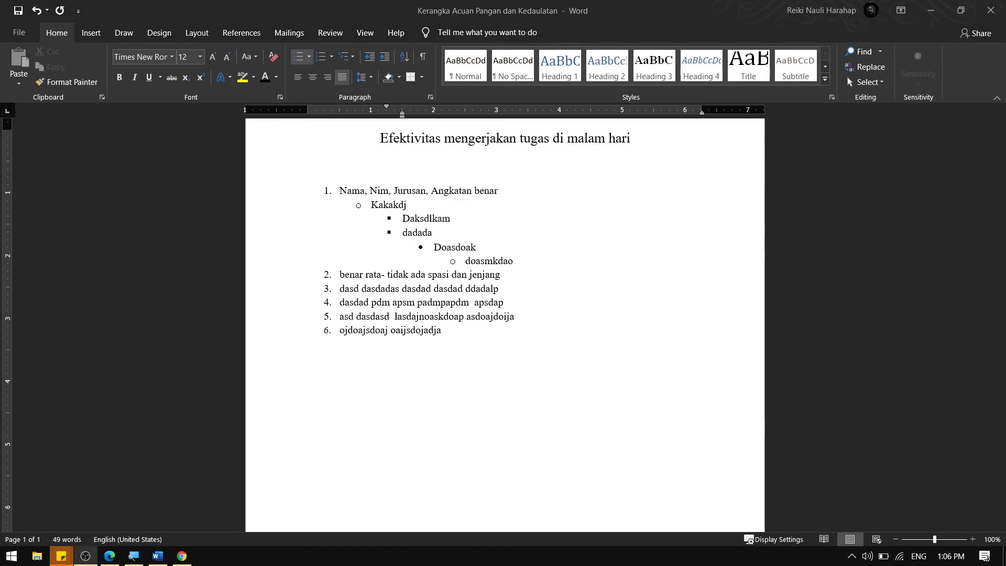